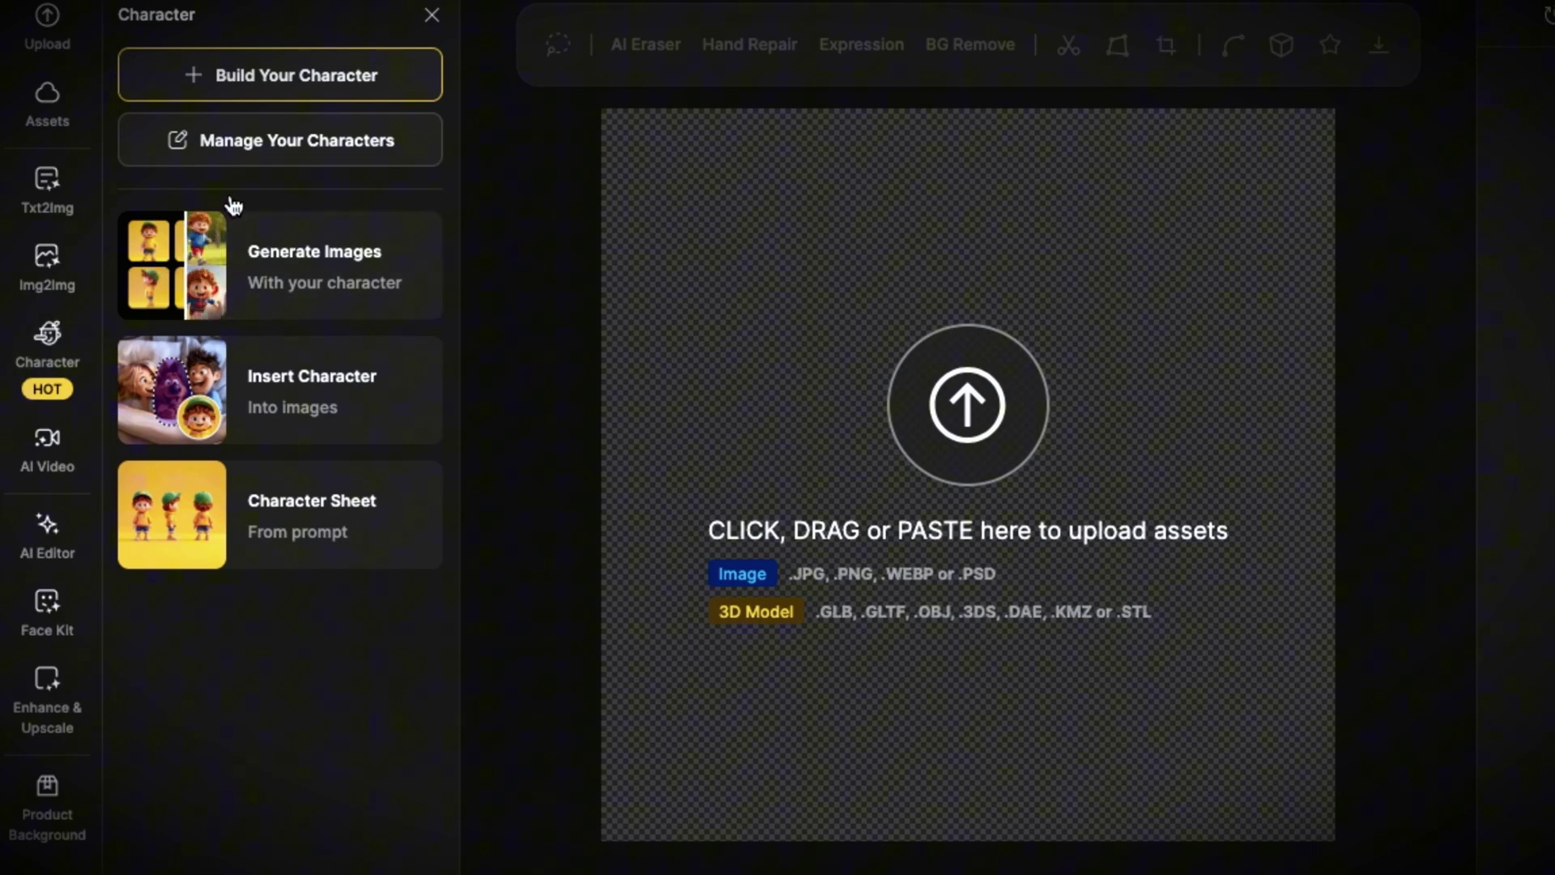
Step: Show the Character panel on the new empty 1536 × 1536 canvas
left_click(260, 72)
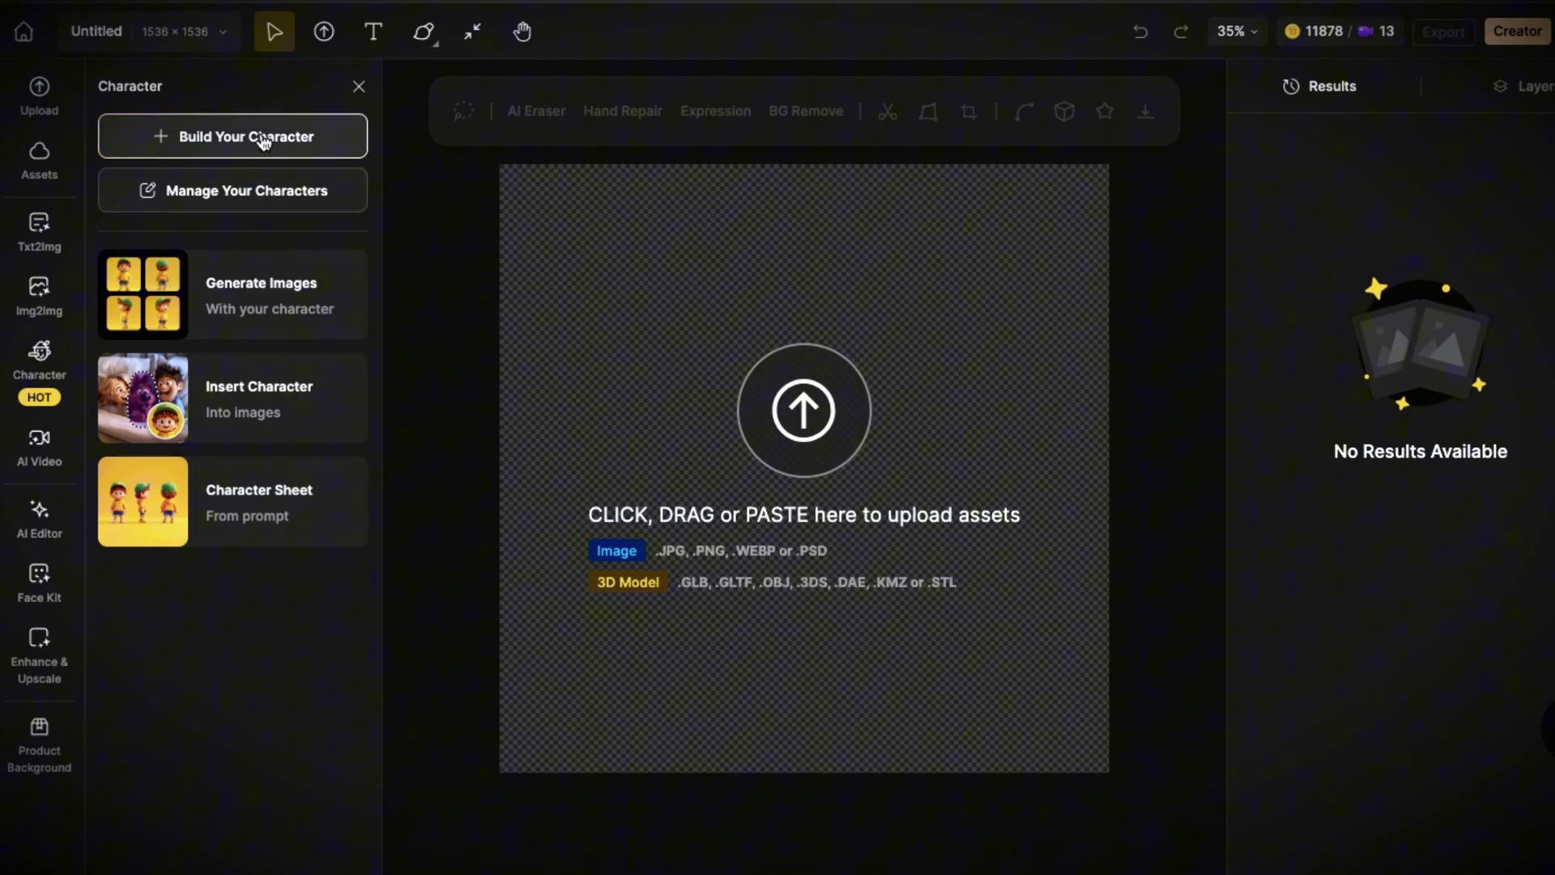
Step: Start a description-based character and name it Emma
left_click(262, 139)
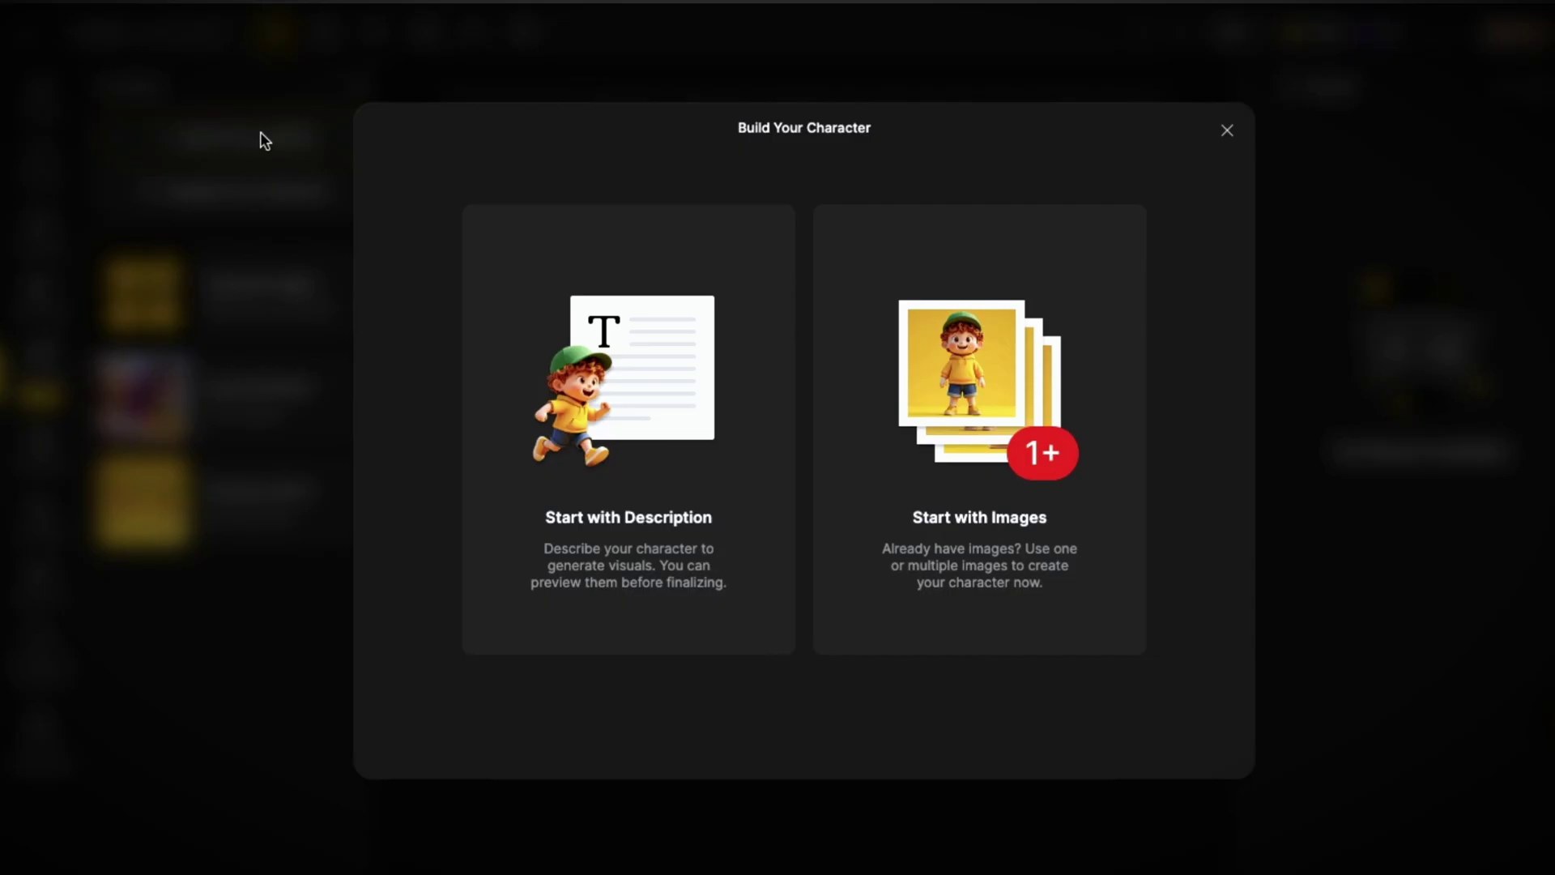
left_click(627, 413)
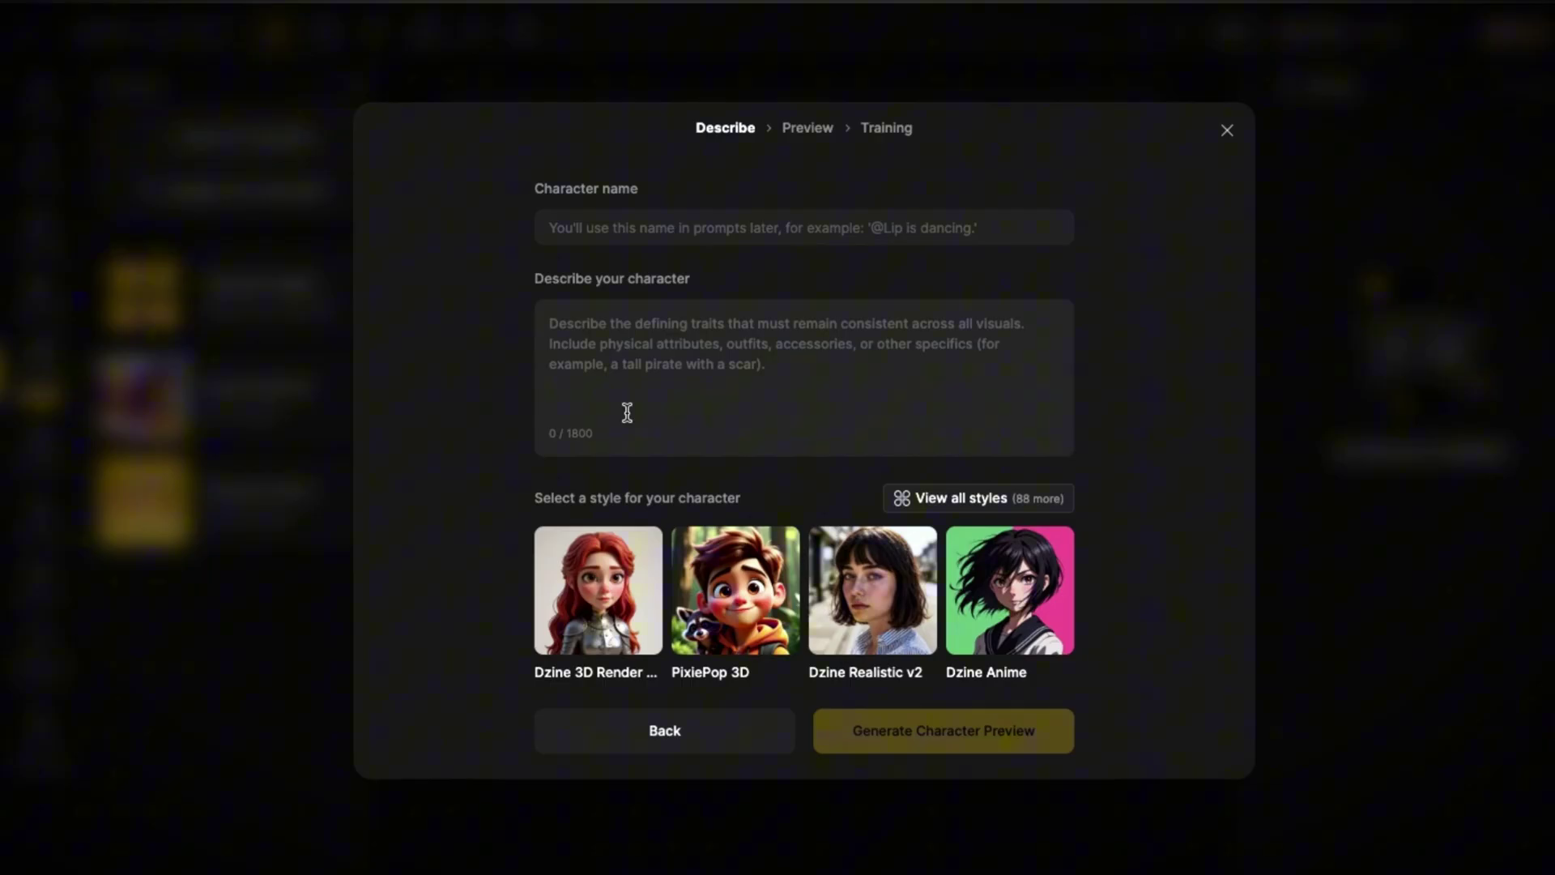
left_click(595, 227)
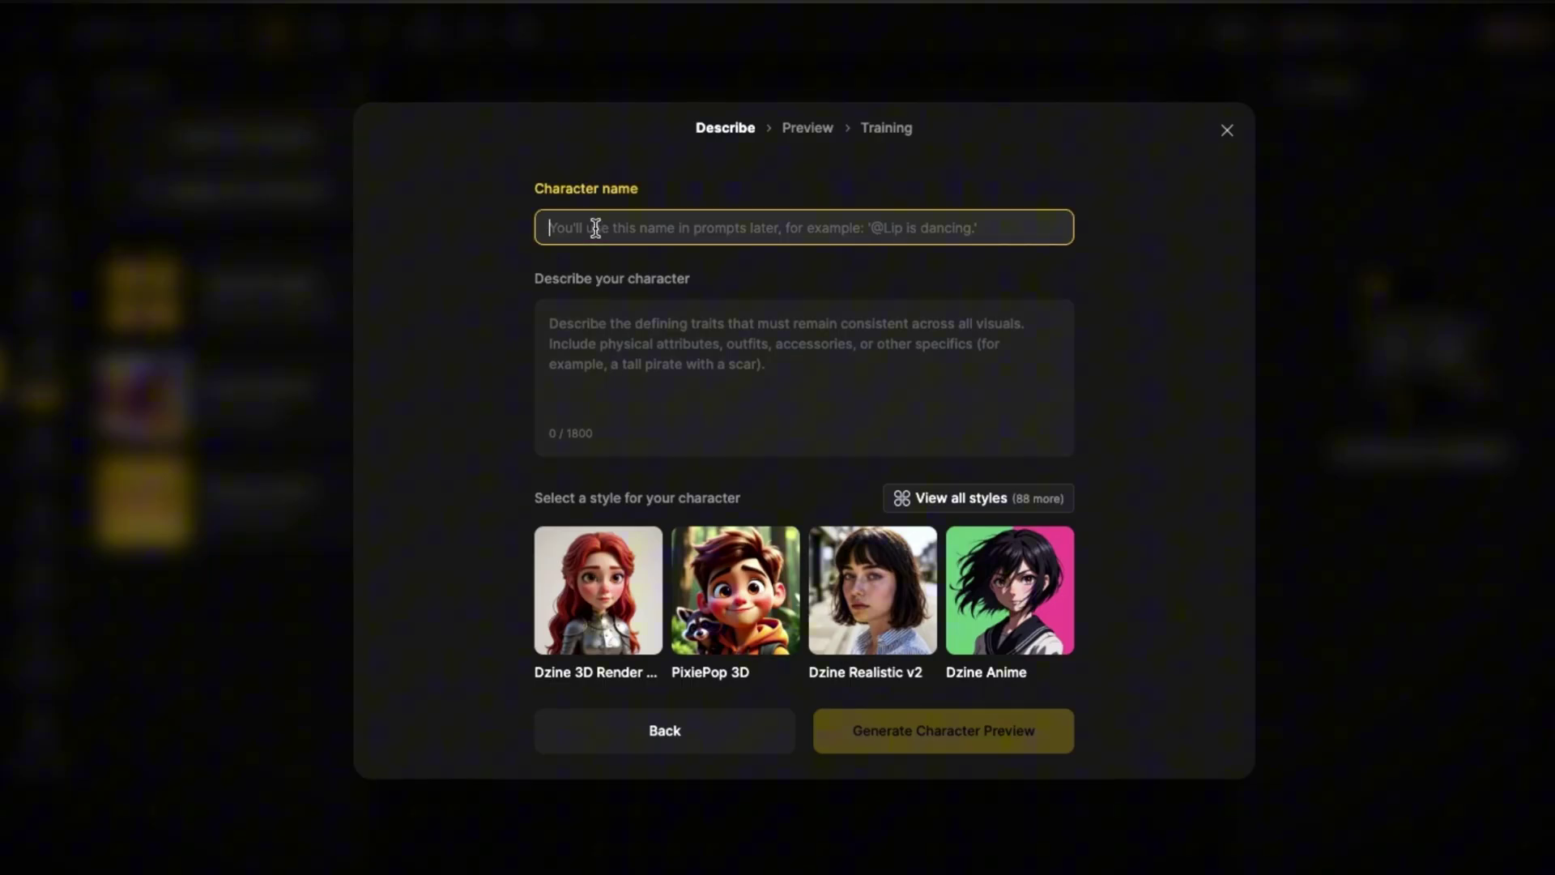
type("Emma")
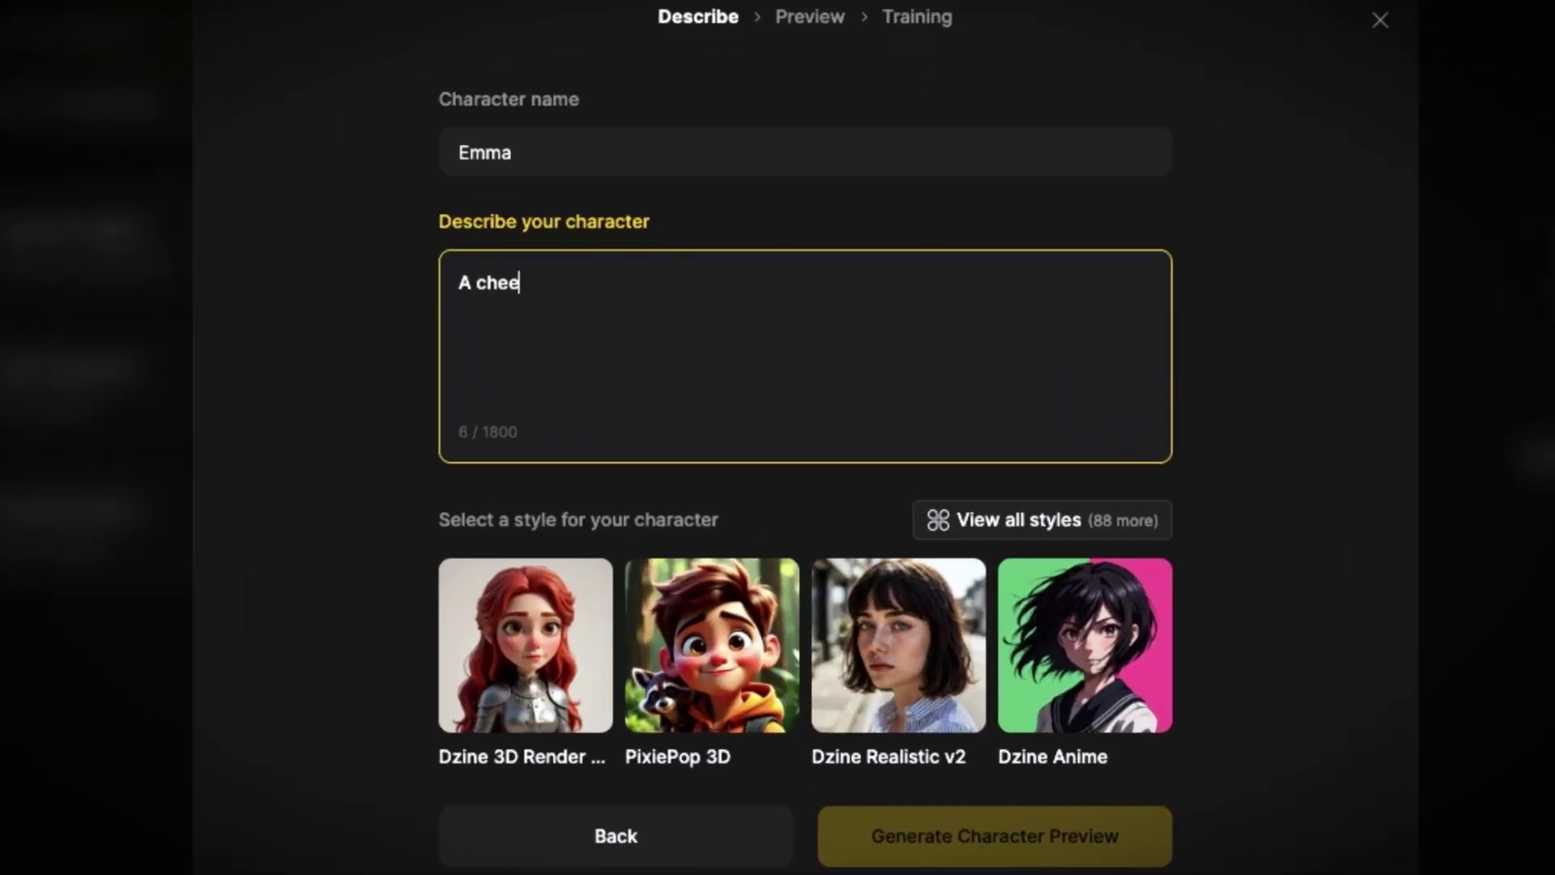
Step: Describe Emma: cheerful curly-haired, green-eyed girl in blue t-shirt, jeans, red sneakers, small leather backpack
type("oung girl with a curly ")
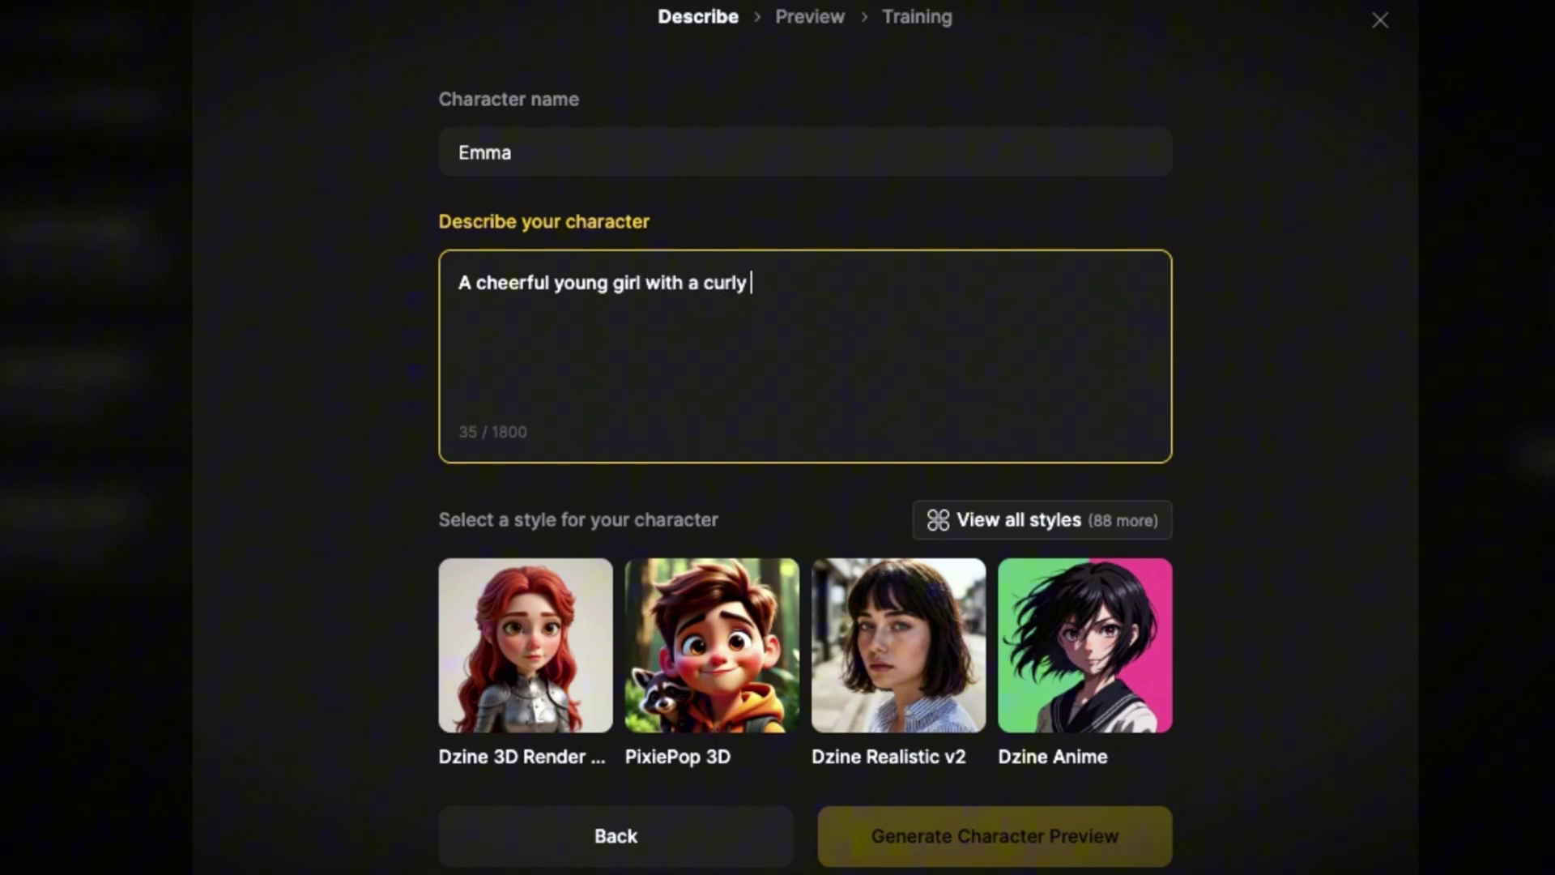
type("hair, bright green eyes, wearing a blue")
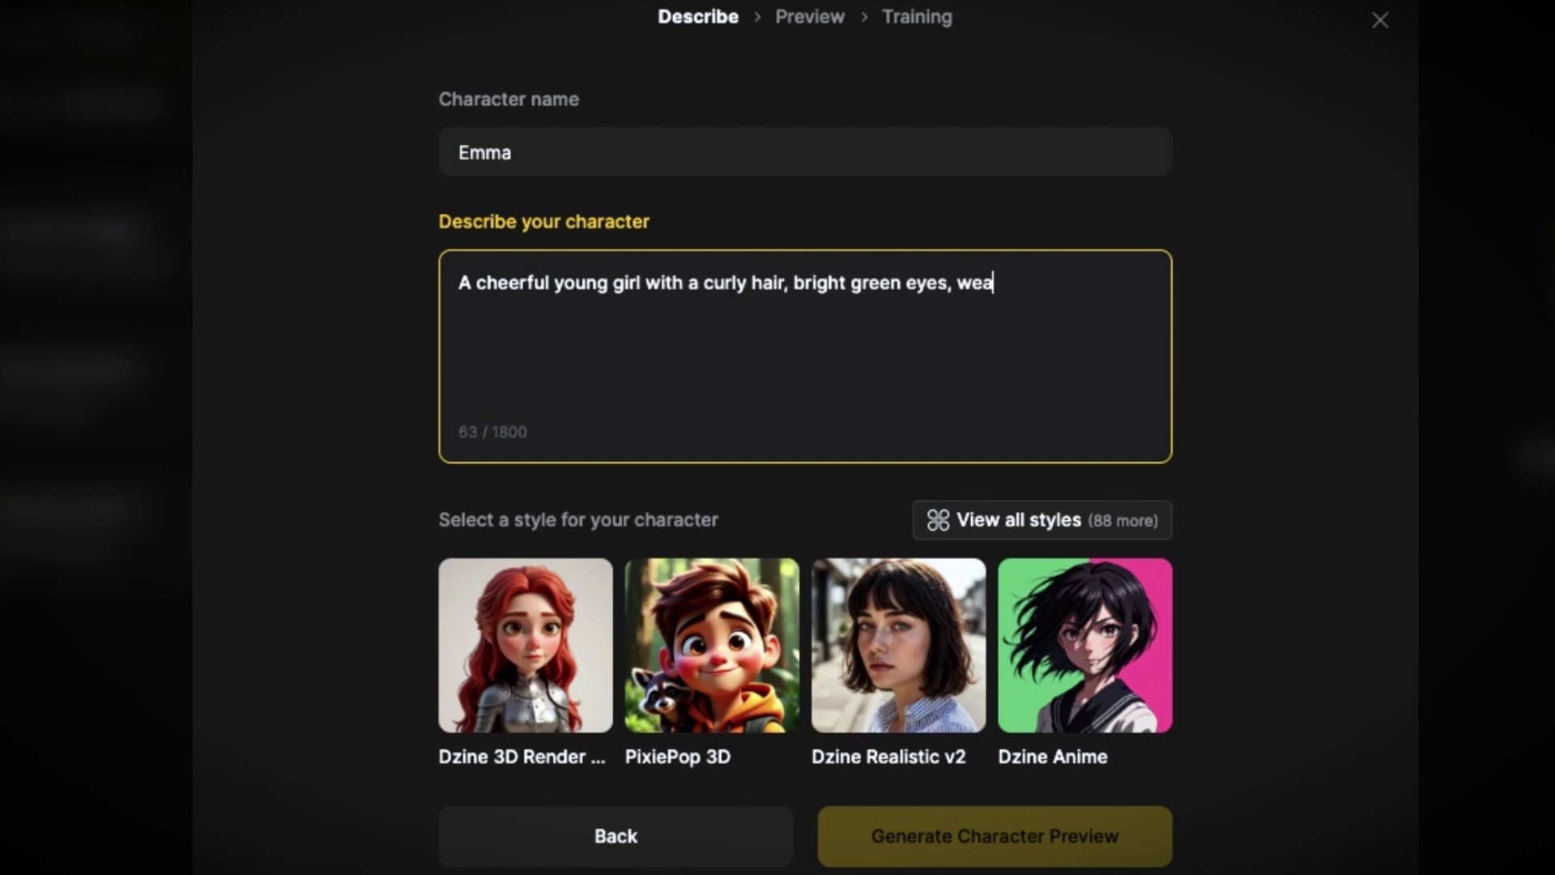
key("BackSpace")
key("BackSpace")
key("BackSpace")
key("BackSpace")
key("BackSpace")
type("blue t-shirt, jeans and red s")
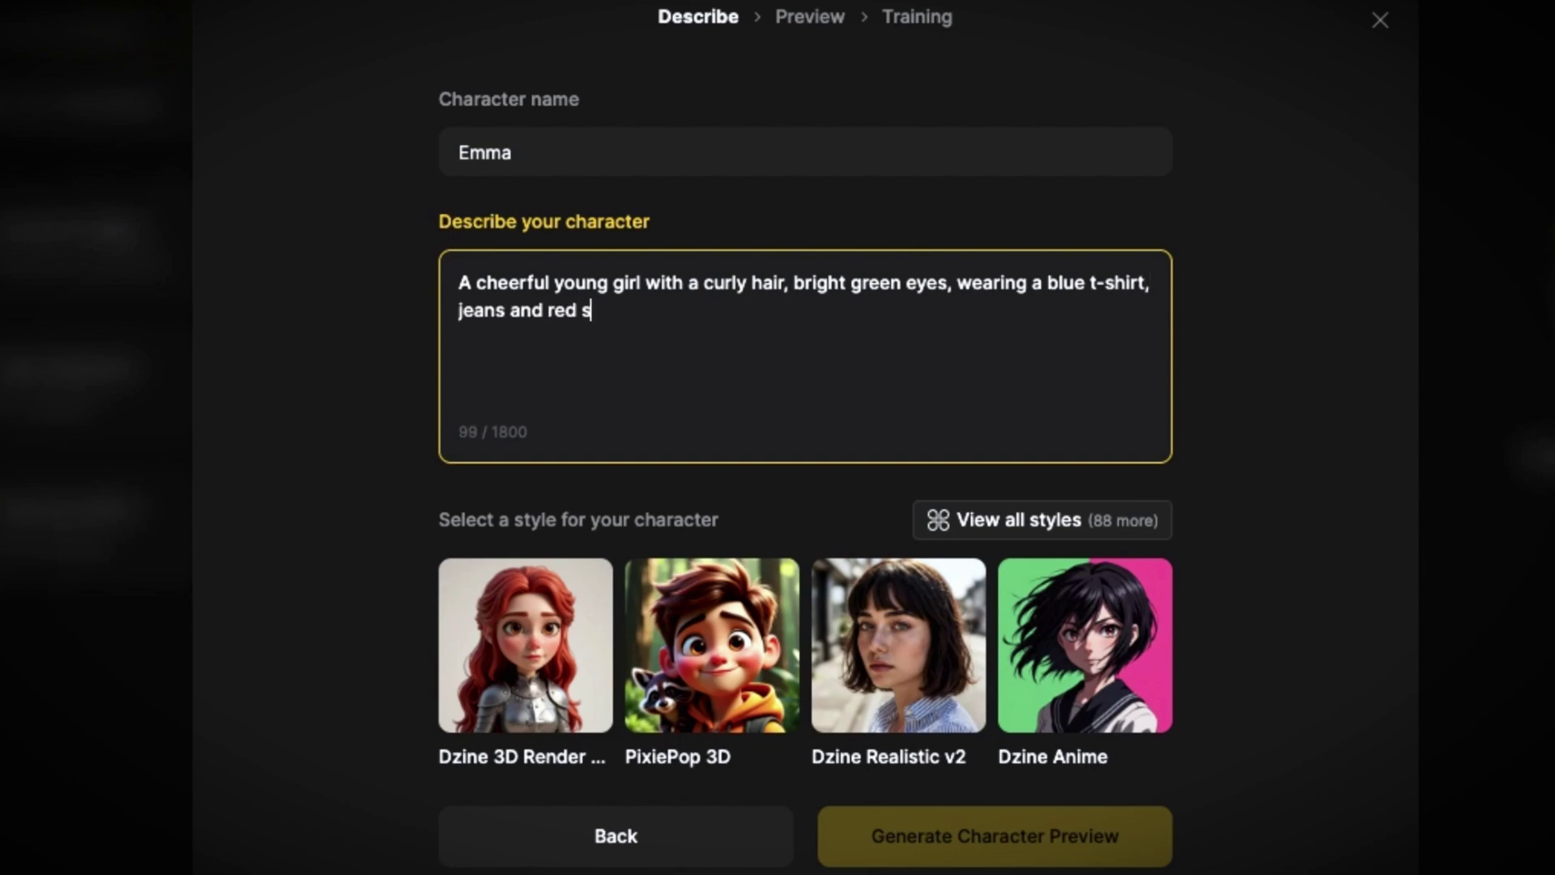
type("neakers. SHe has a friendly smile and carries a small le")
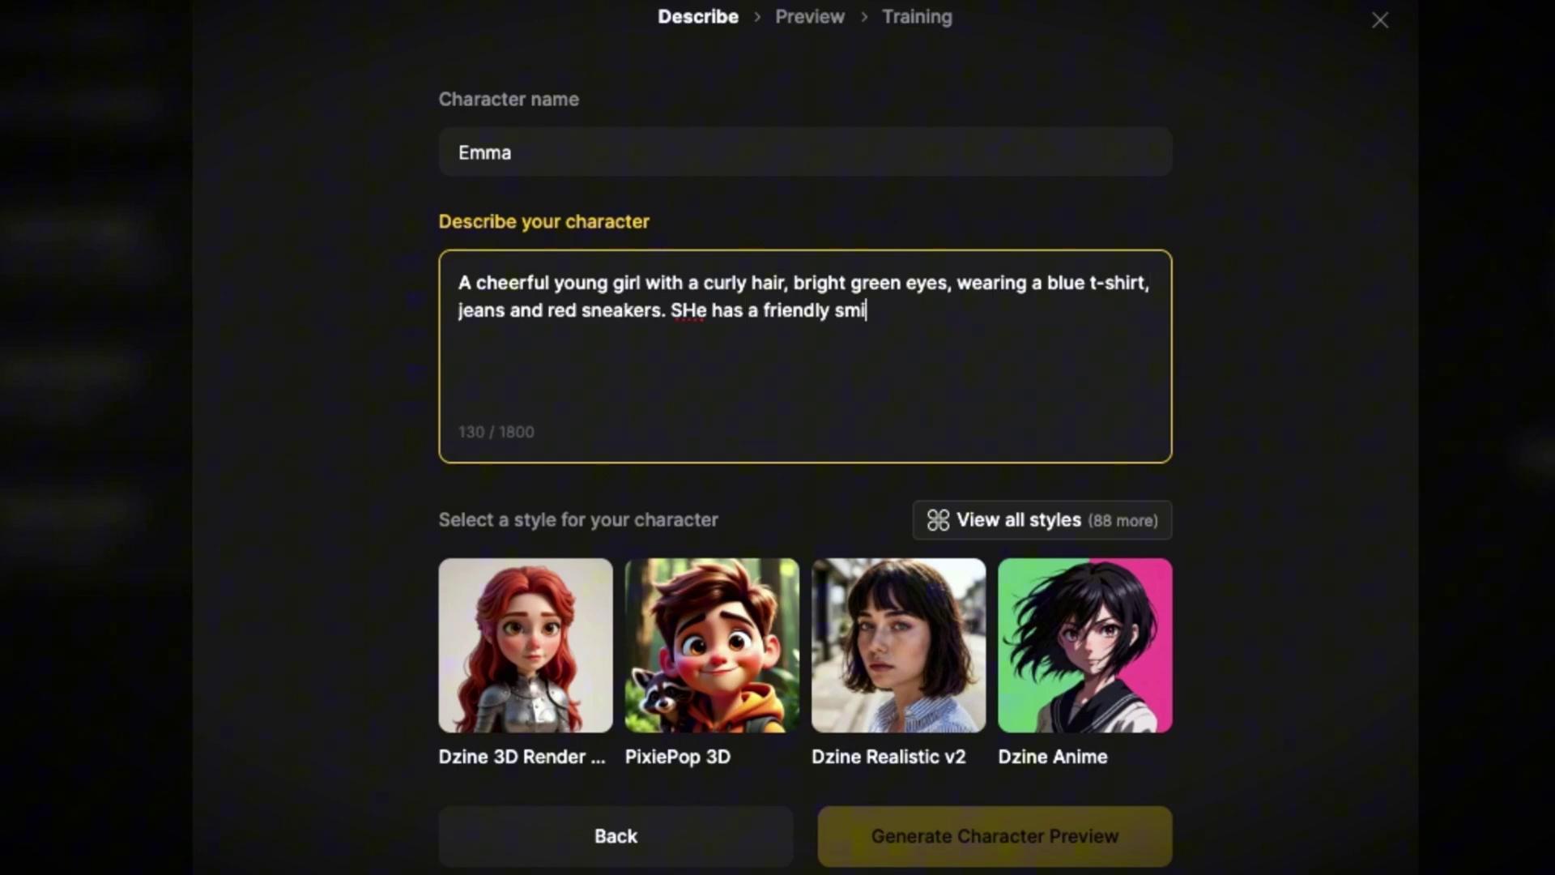
type("ather backpack.")
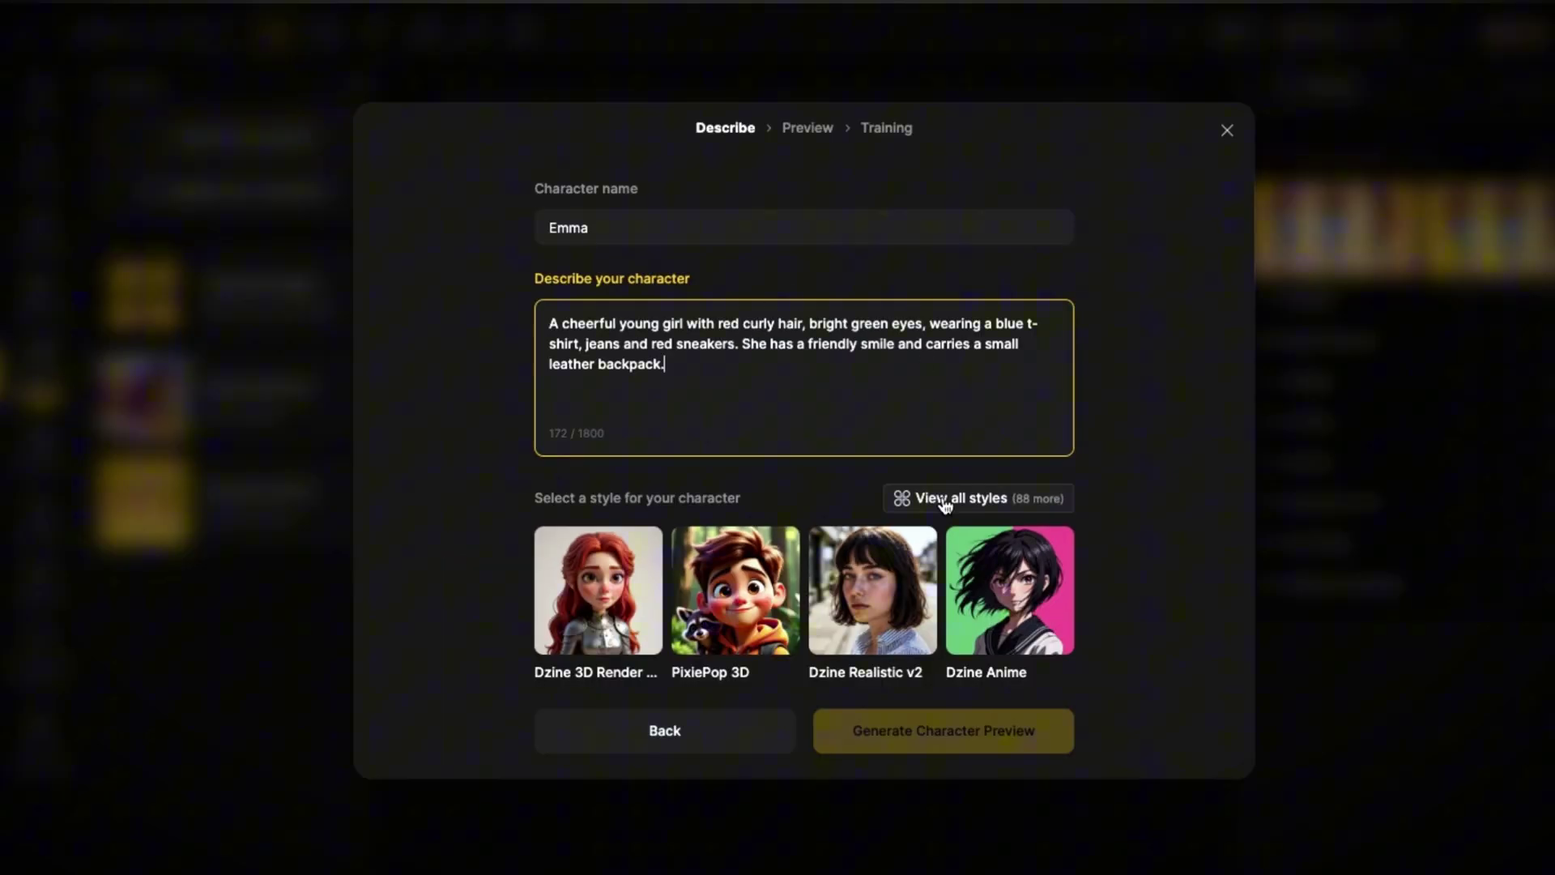
Step: Browse the full style library's 3D, Realistic and Character categories, ending on 3D
left_click(944, 499)
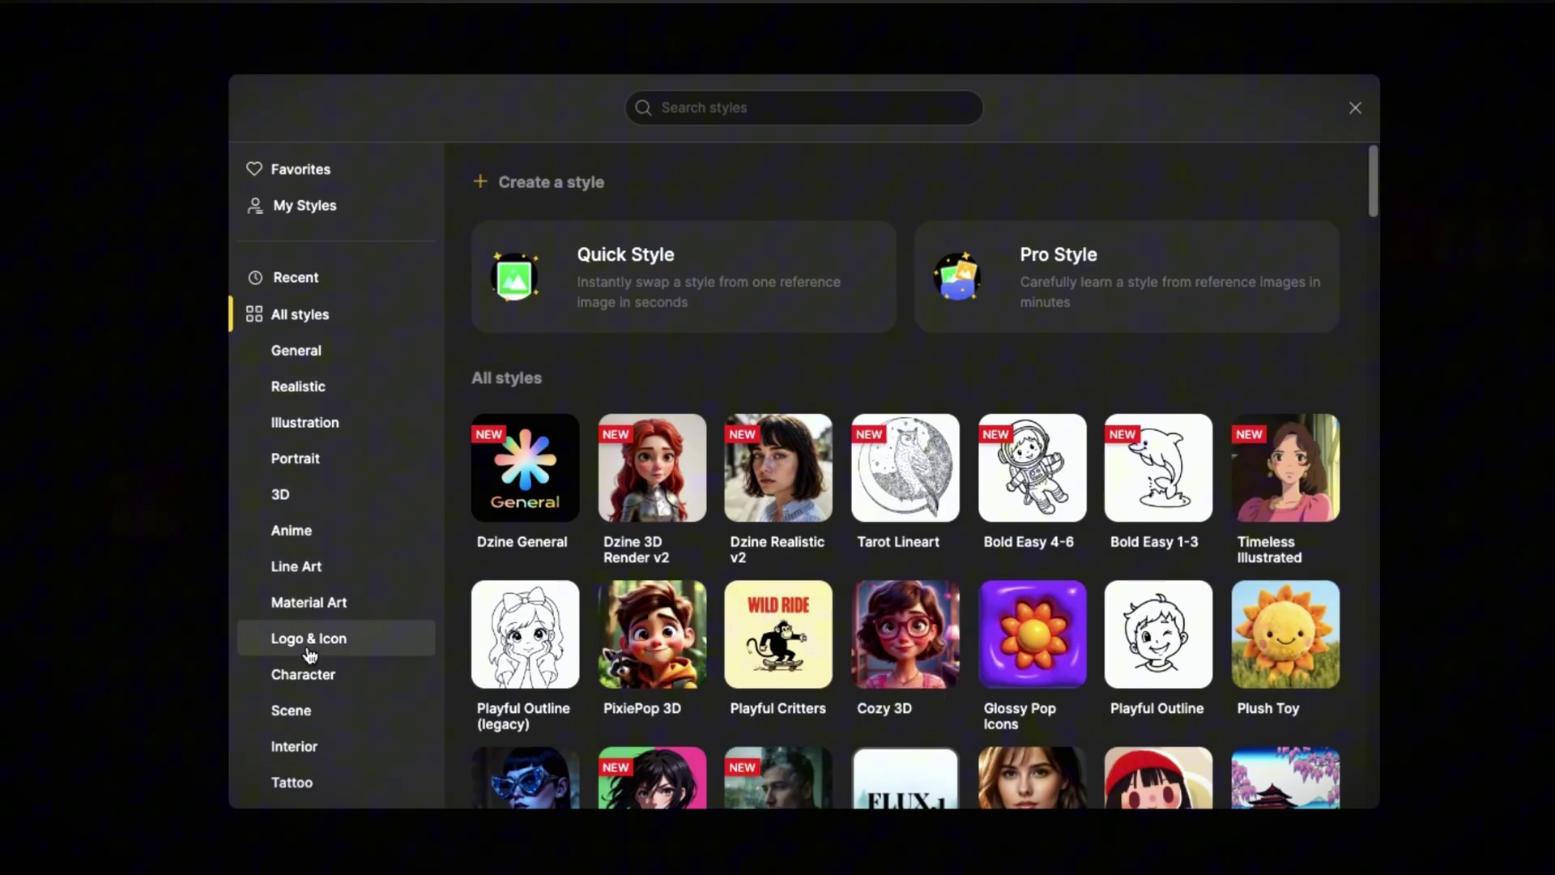
left_click(305, 496)
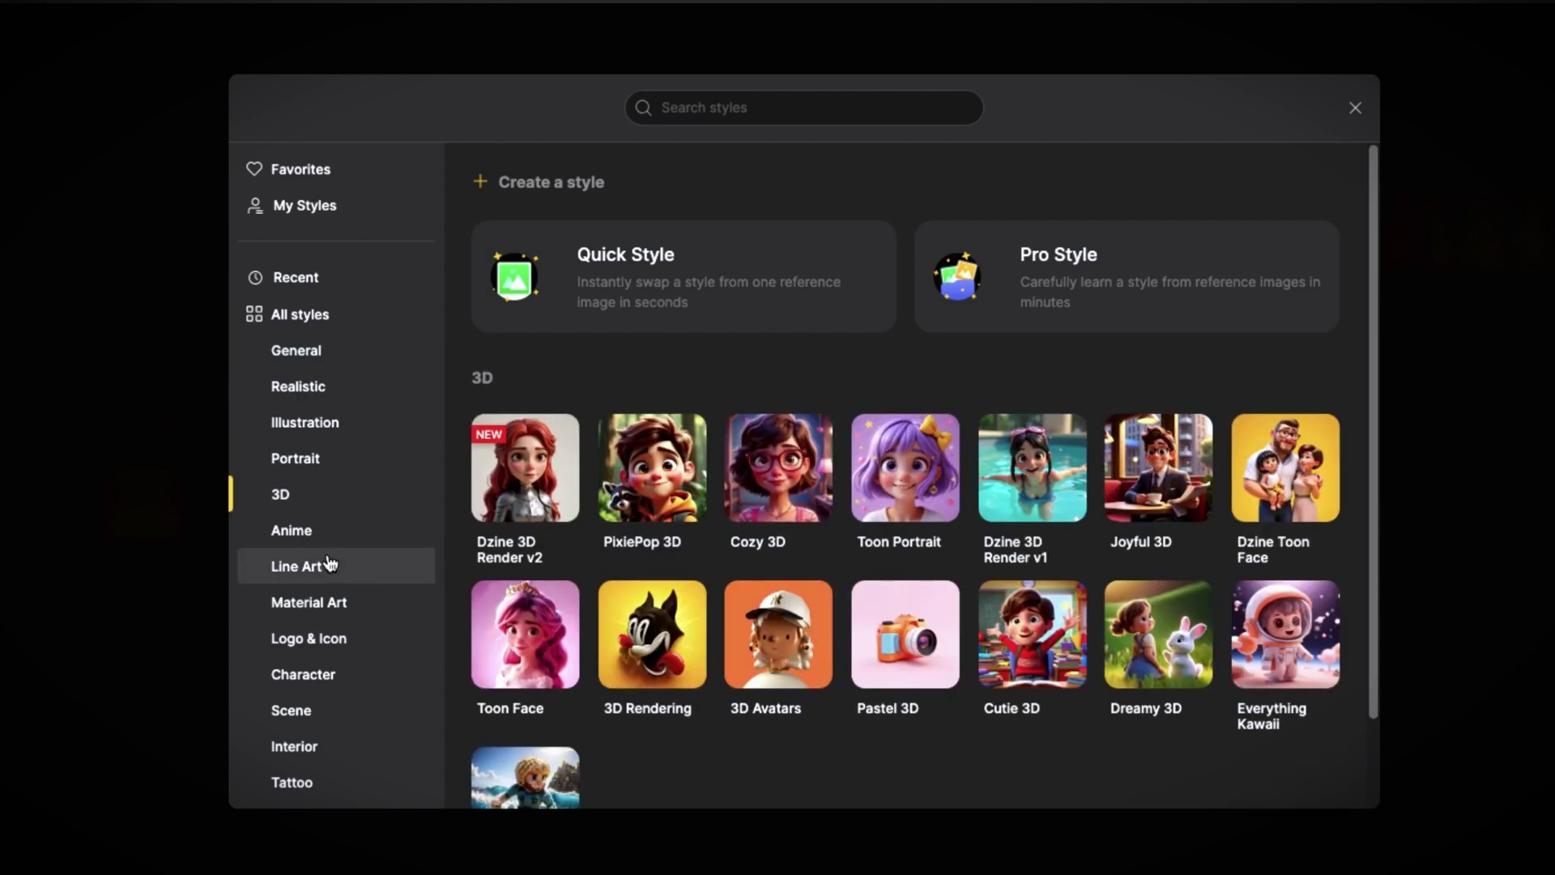
left_click(305, 379)
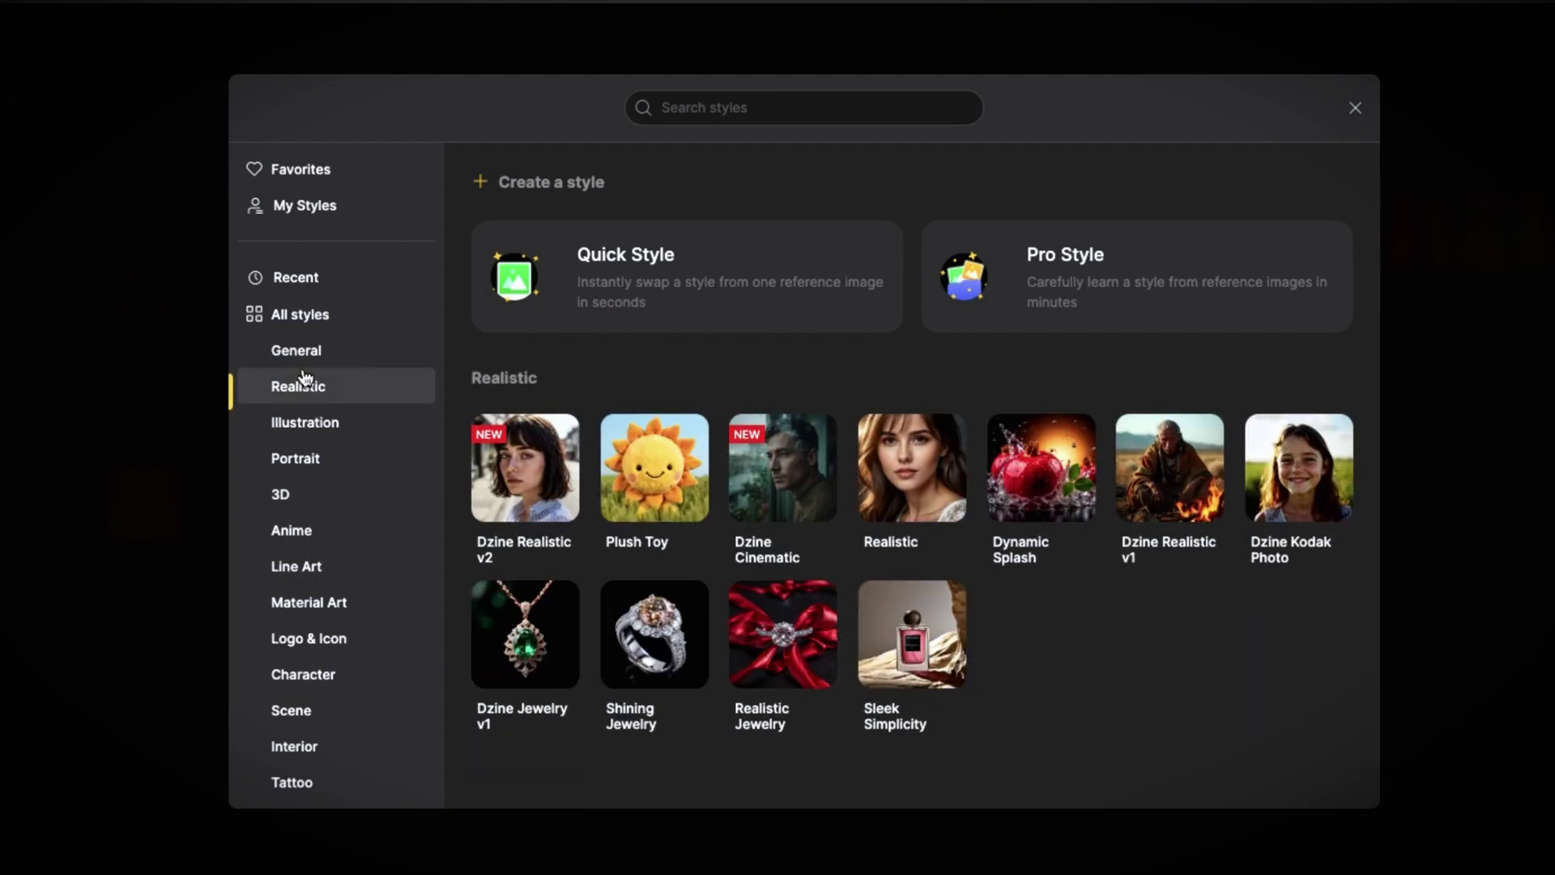
left_click(306, 680)
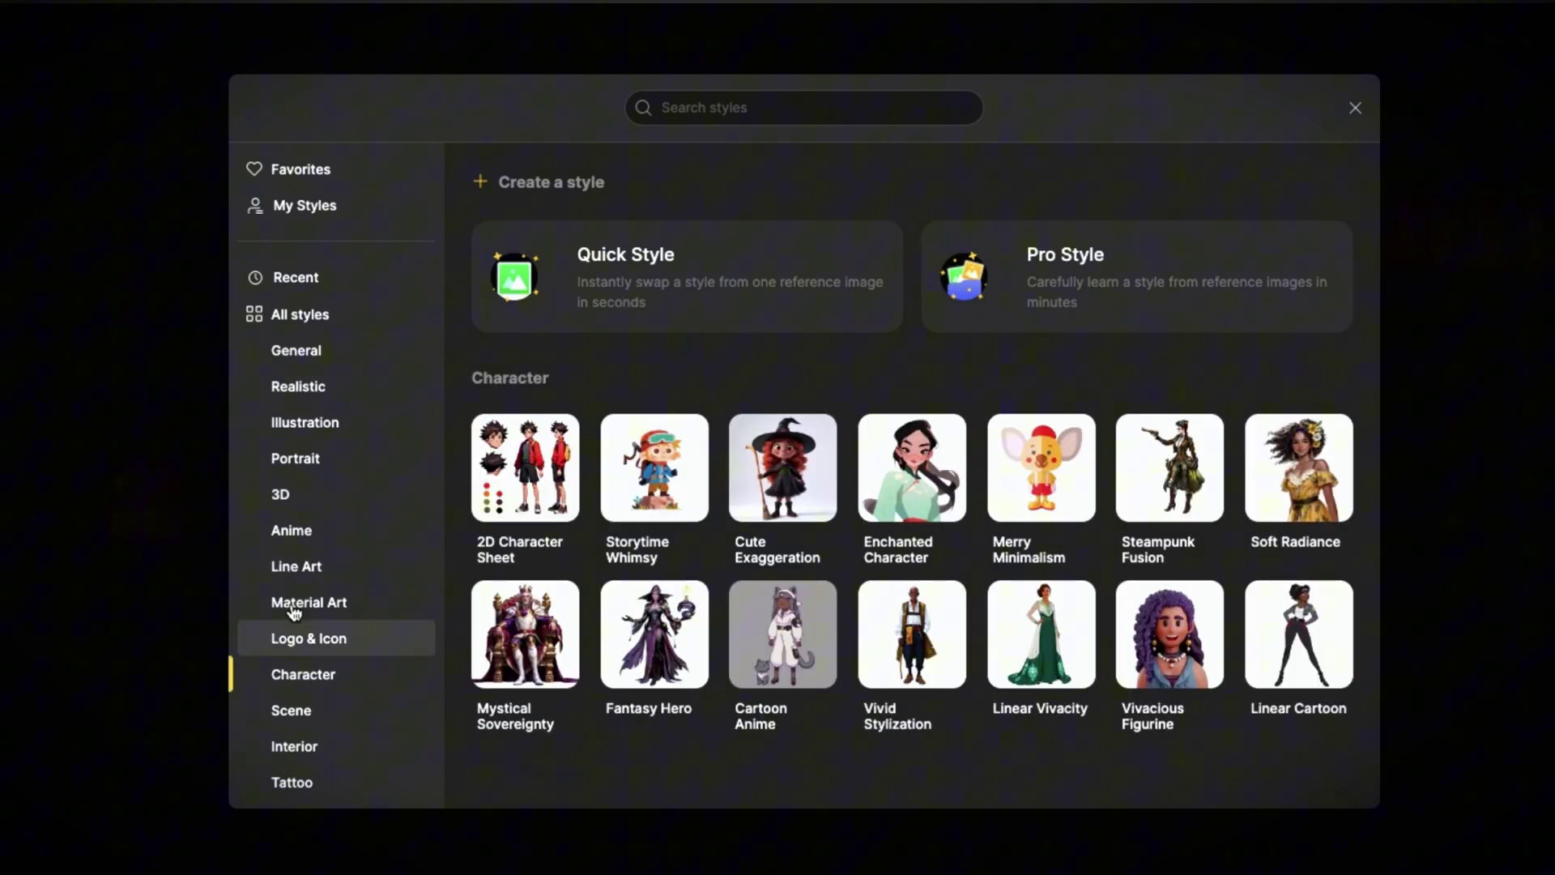
left_click(305, 497)
Step: Pick Dzine 3D Render v2, generate Emma's preview sheets and inspect the first one
left_click(518, 491)
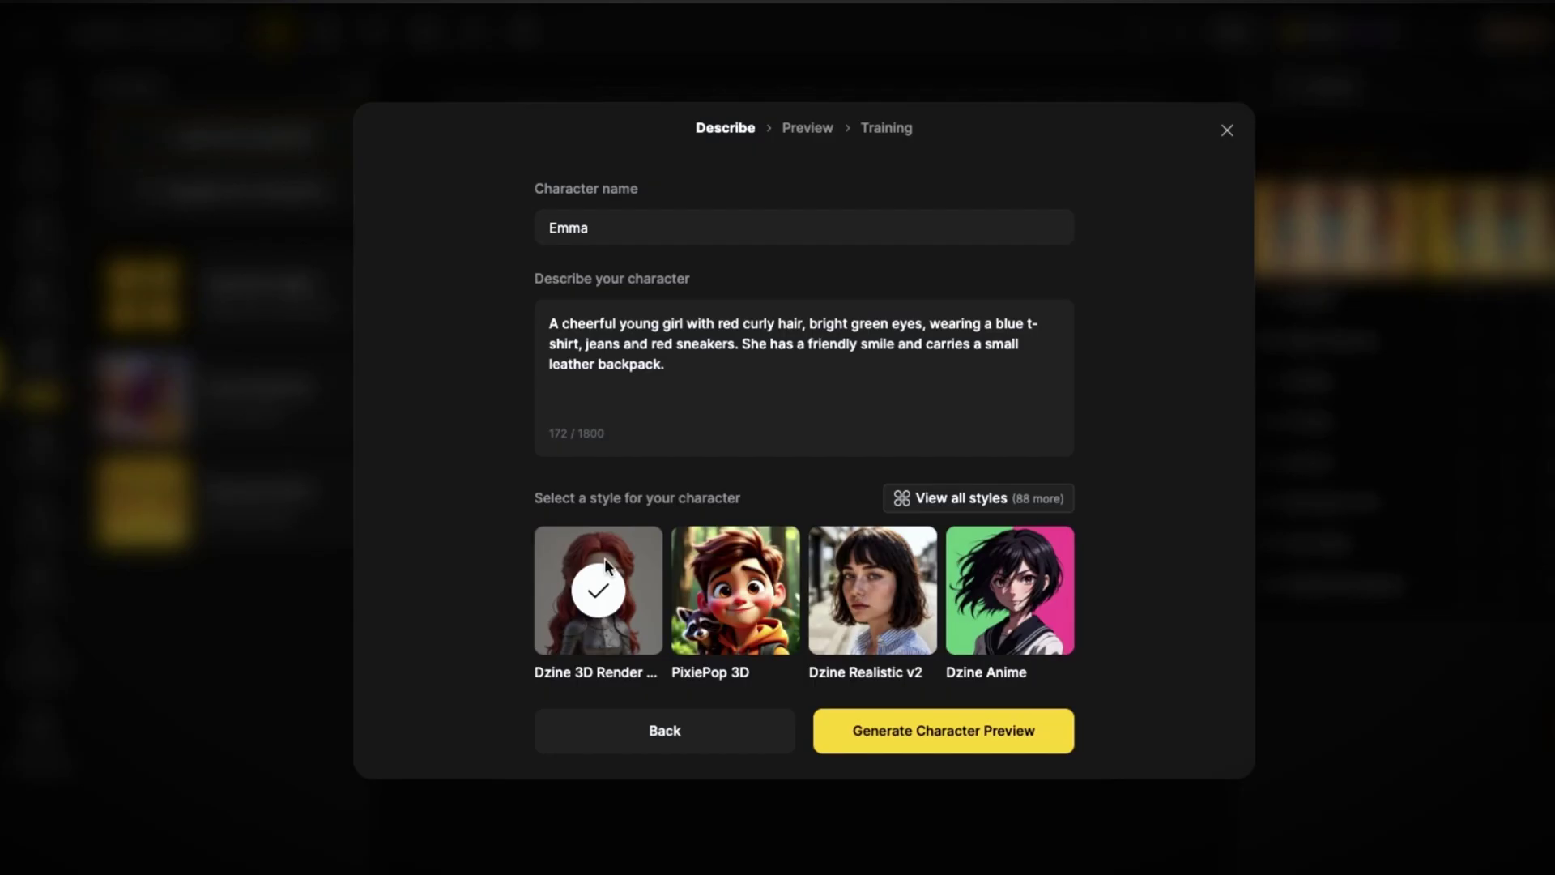
left_click(908, 741)
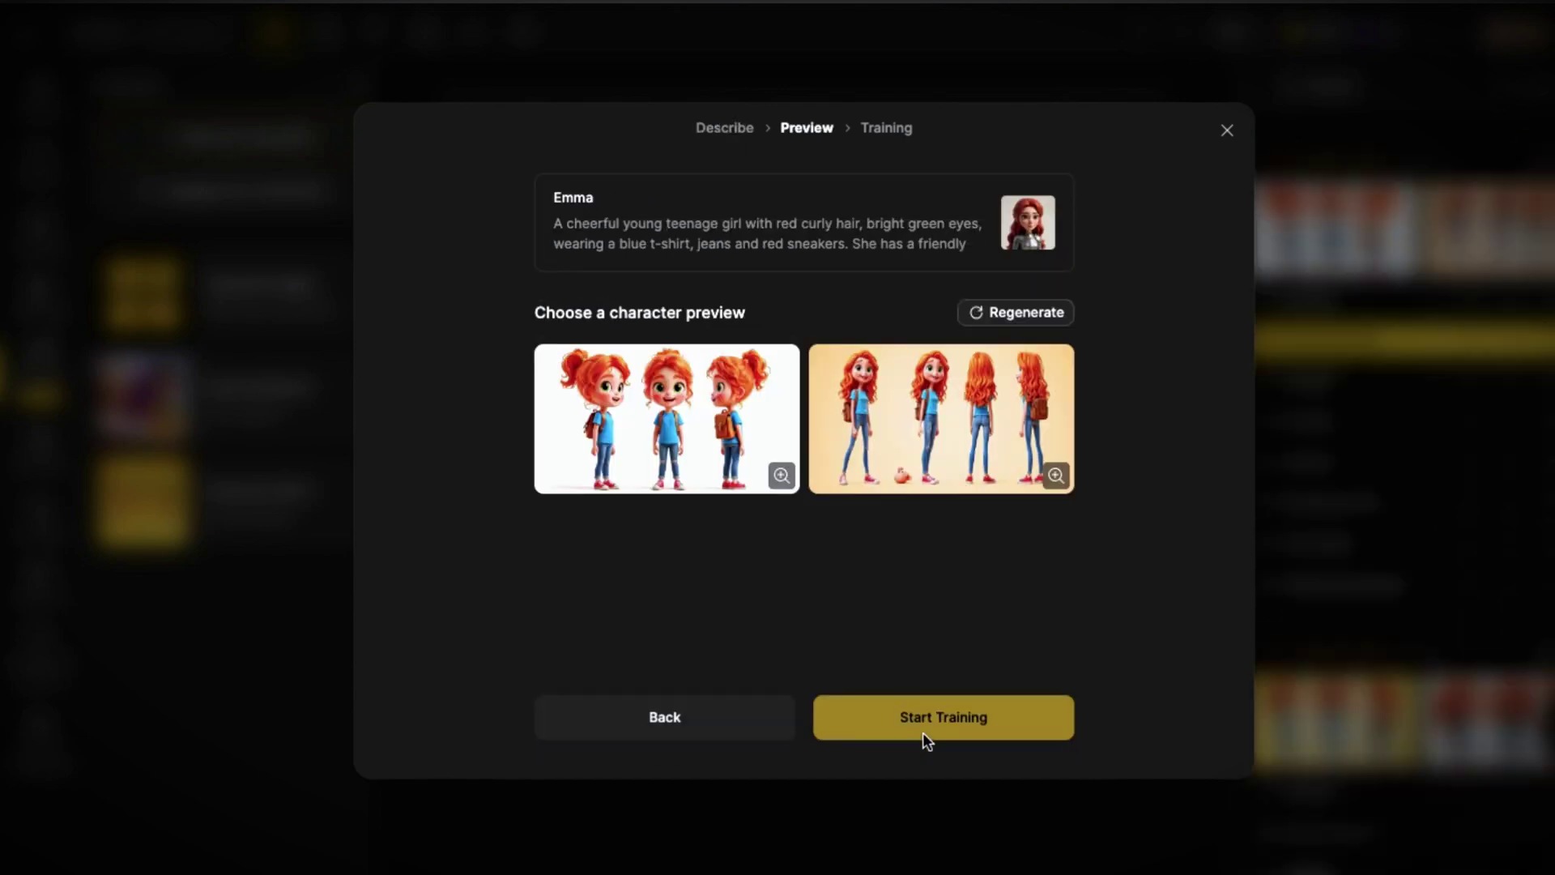
left_click(779, 474)
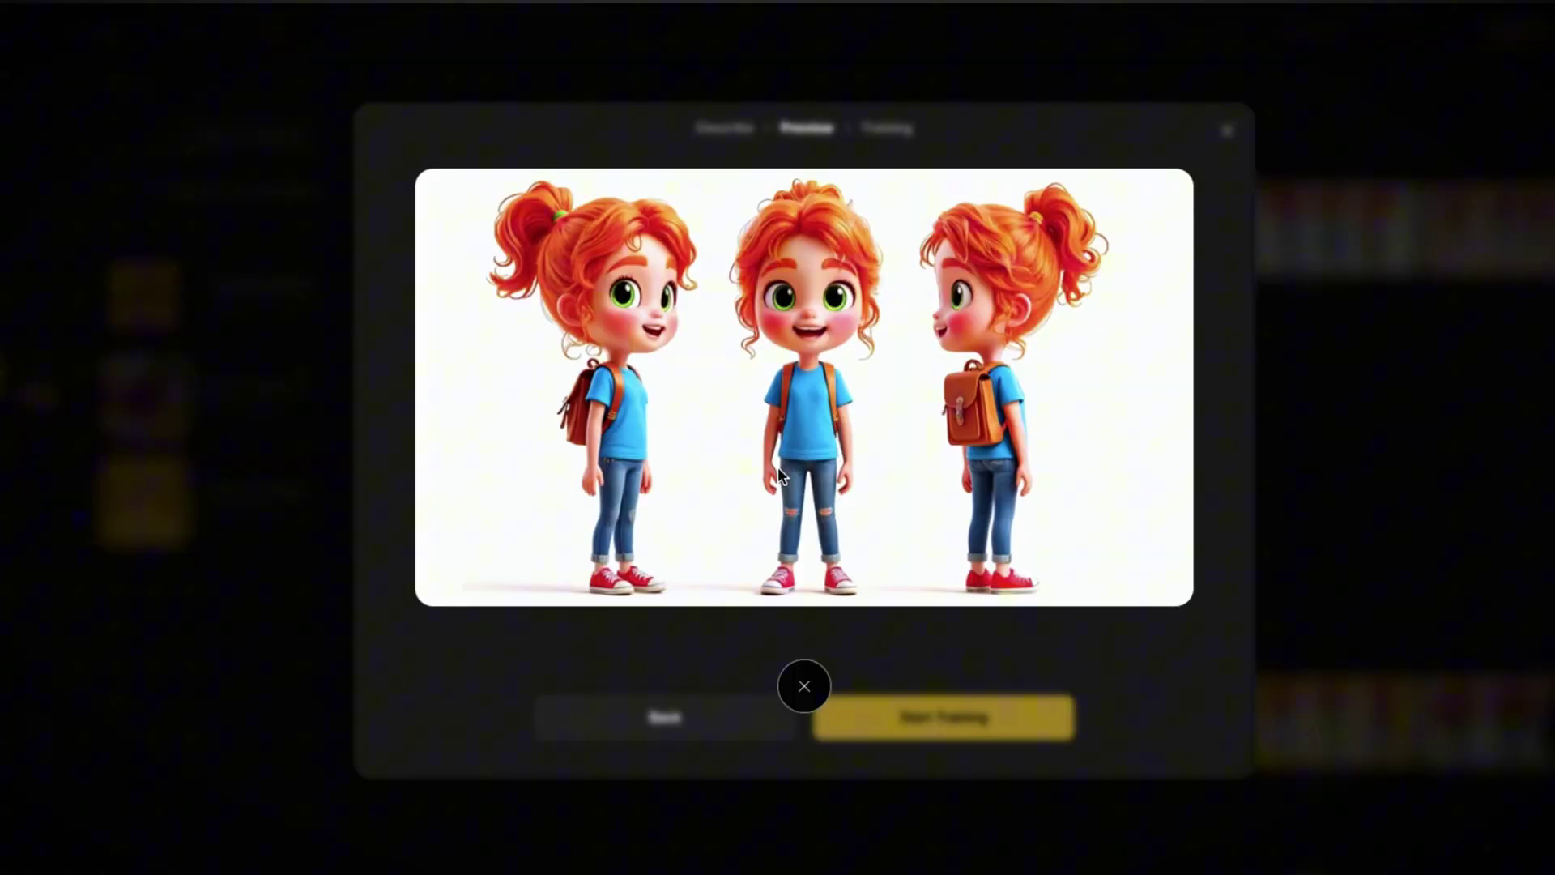
left_click(826, 680)
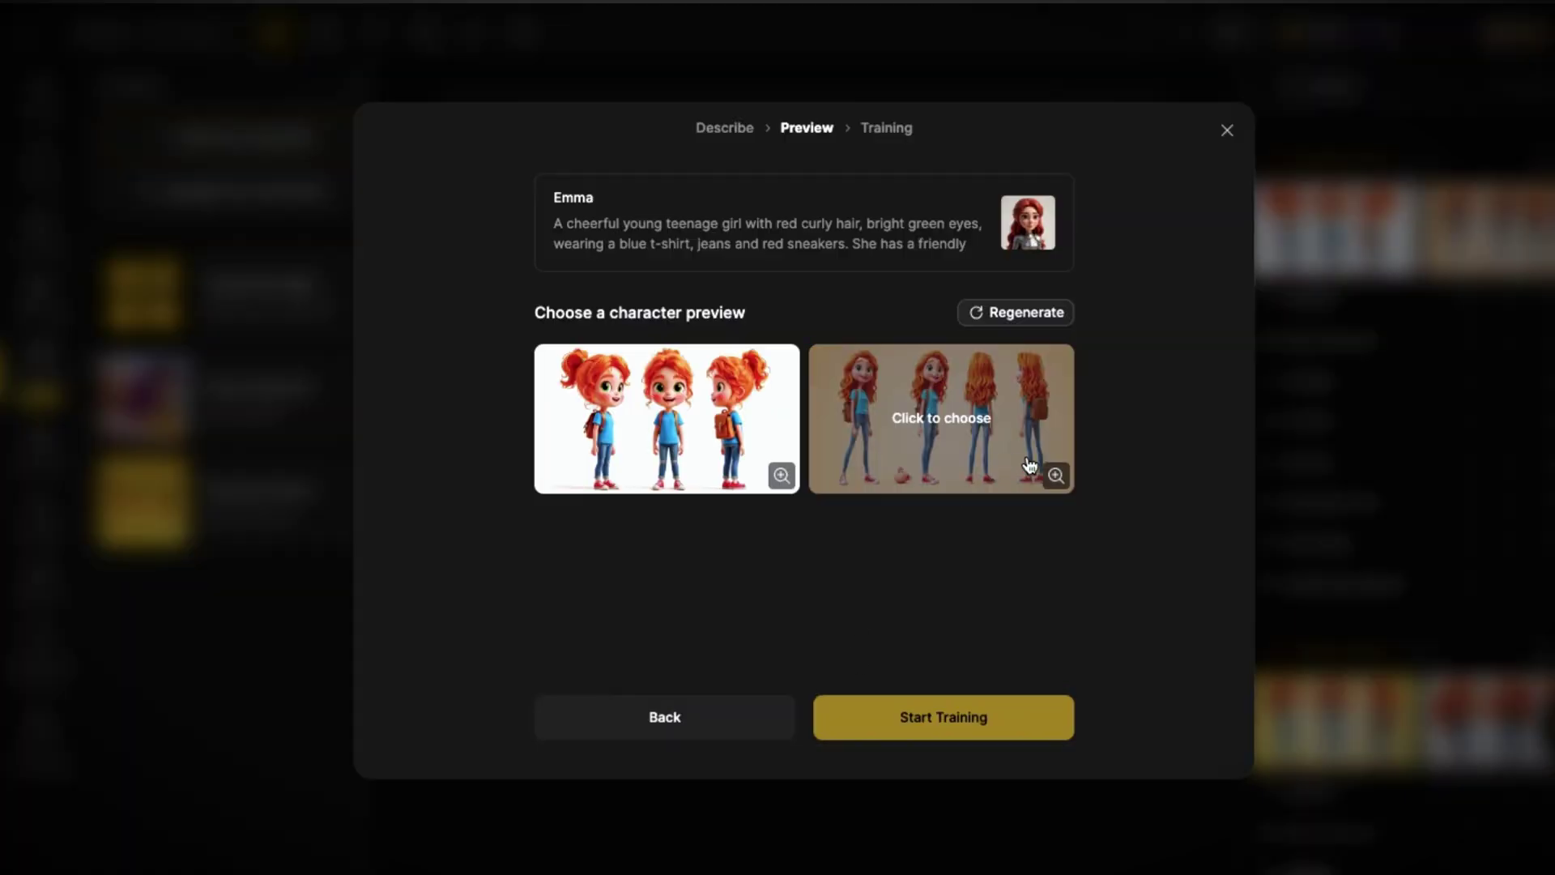
Step: Inspect the second preview and train Emma on the long wavy-haired four-view sheet
left_click(1053, 472)
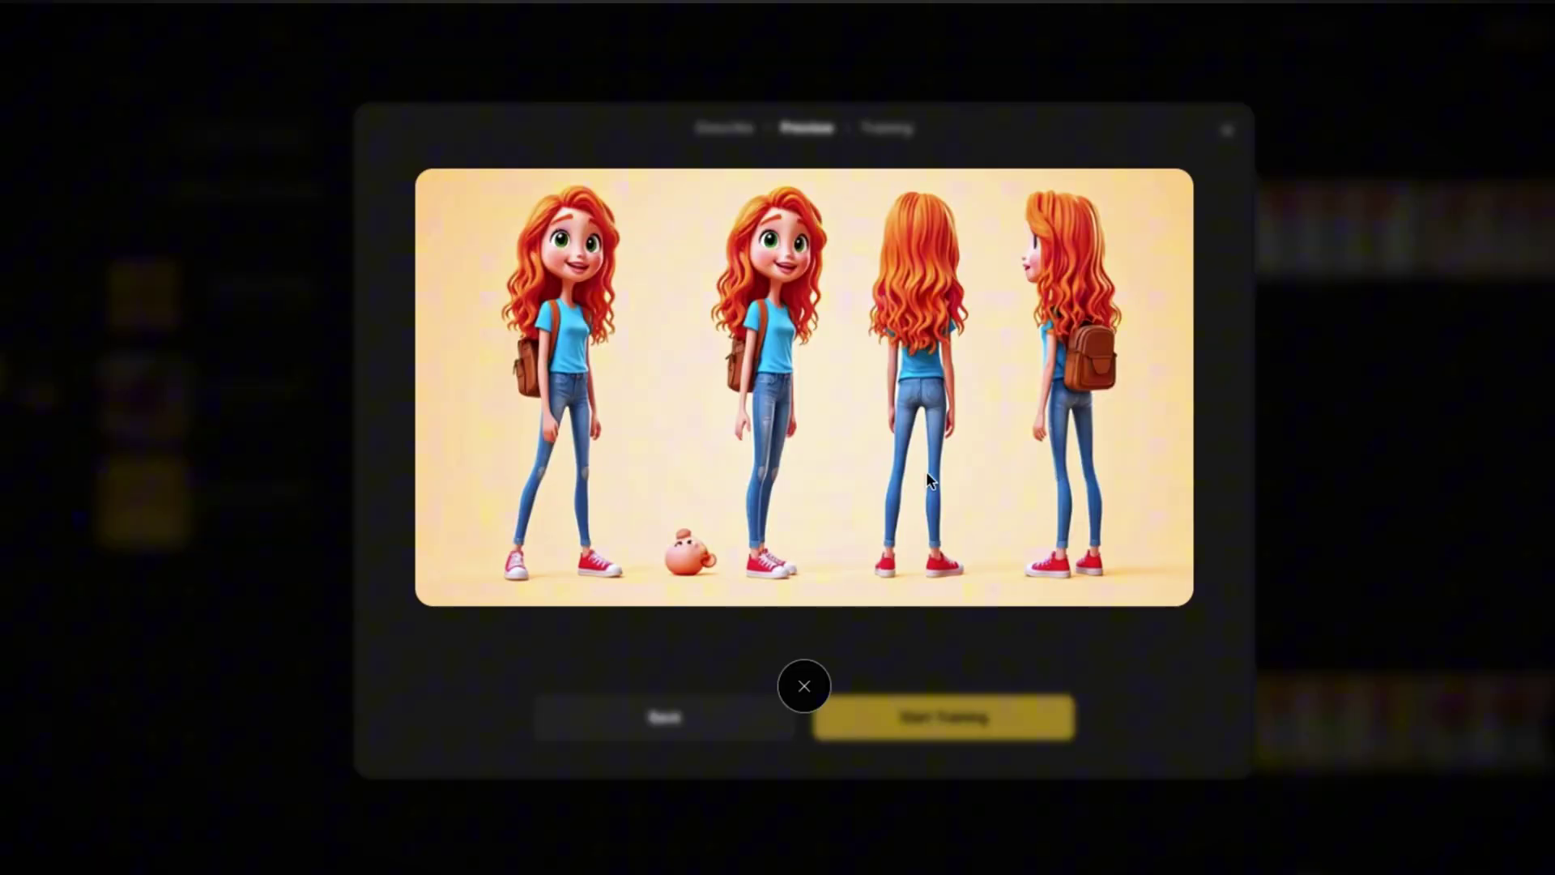
left_click(804, 688)
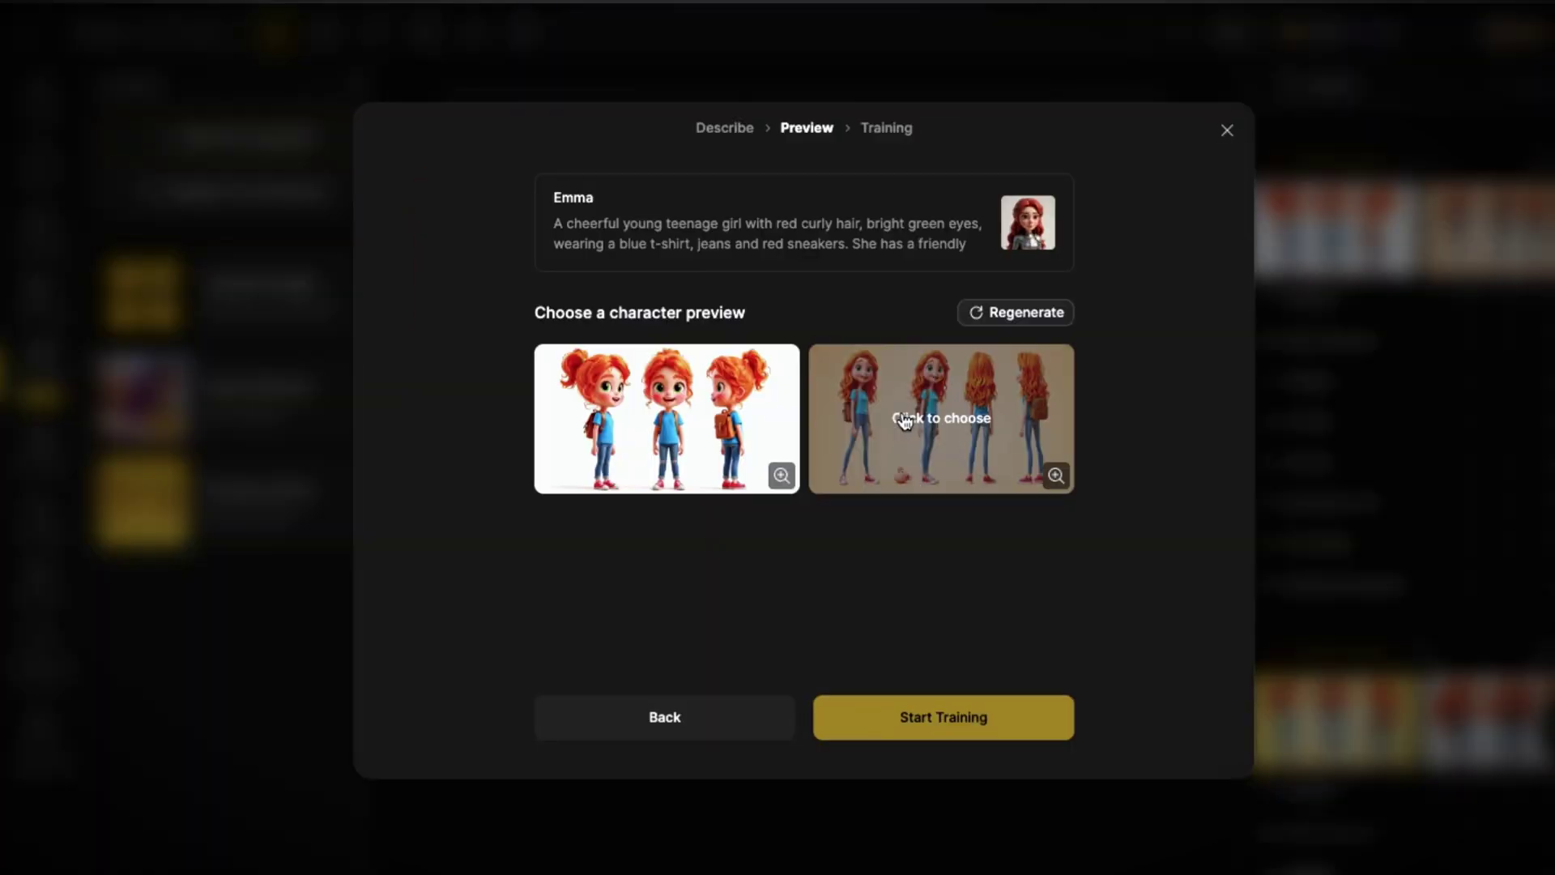
left_click(911, 484)
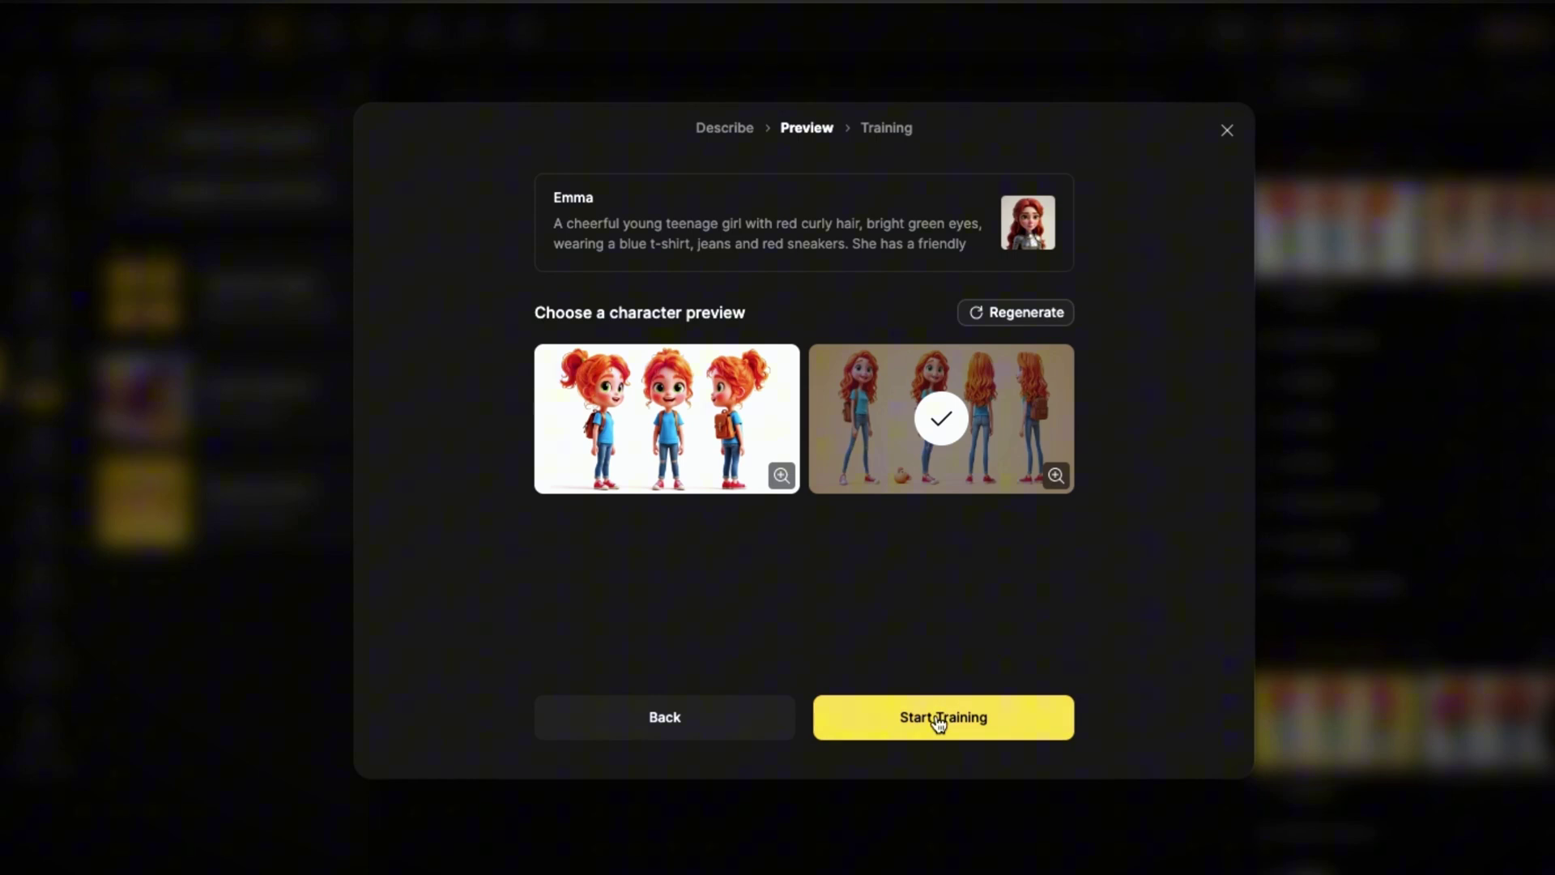
left_click(927, 722)
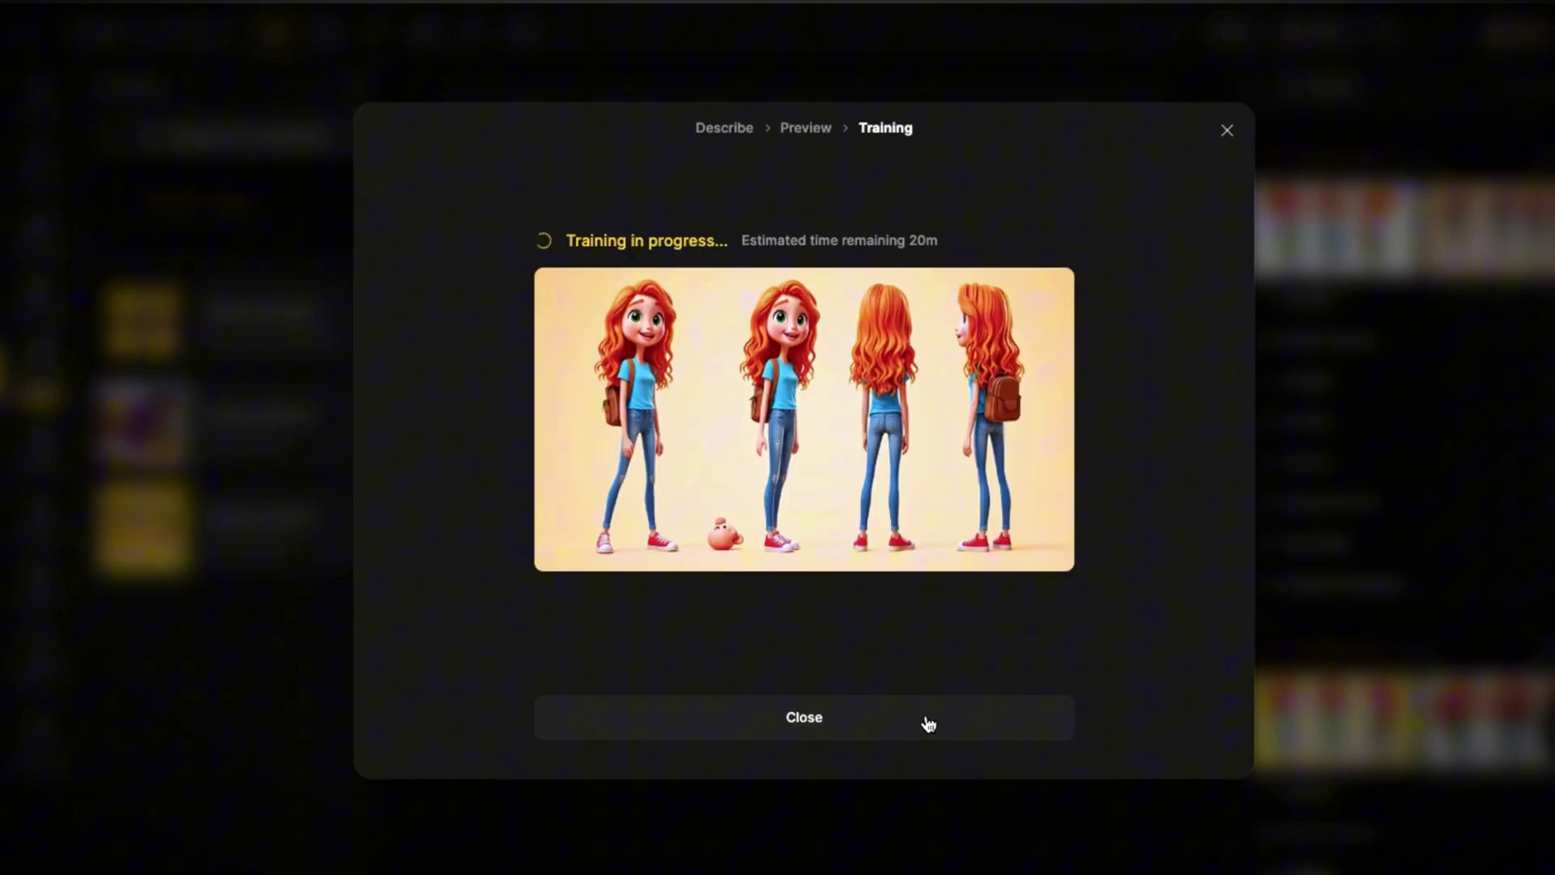
Step: Close Emma's training window and start a prompt-based Character Sheet in Dzine 3D Render v2 style
left_click(929, 721)
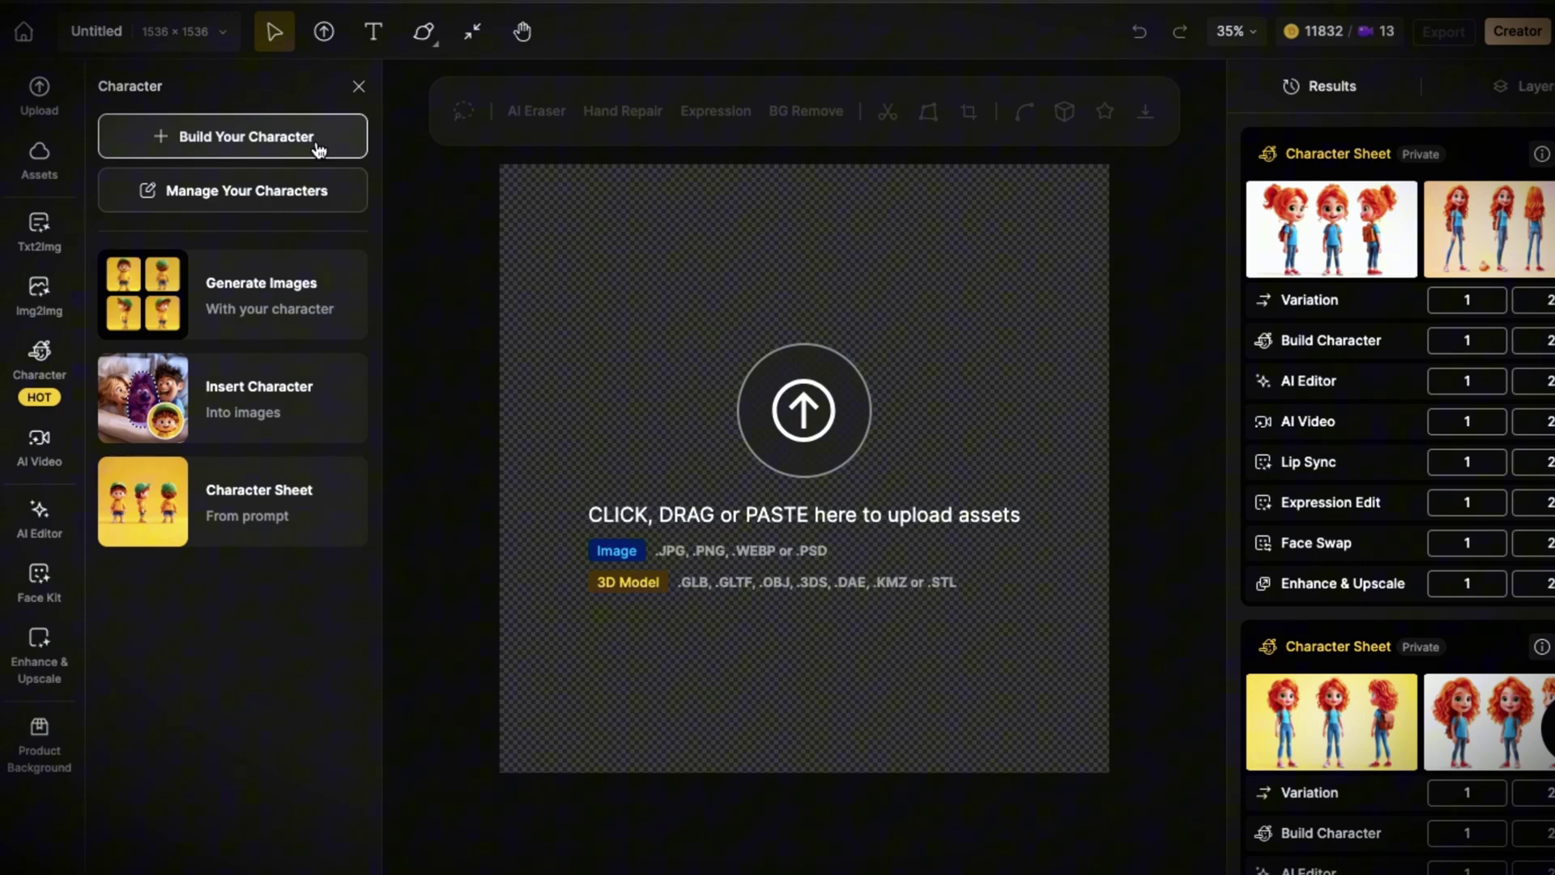
left_click(359, 87)
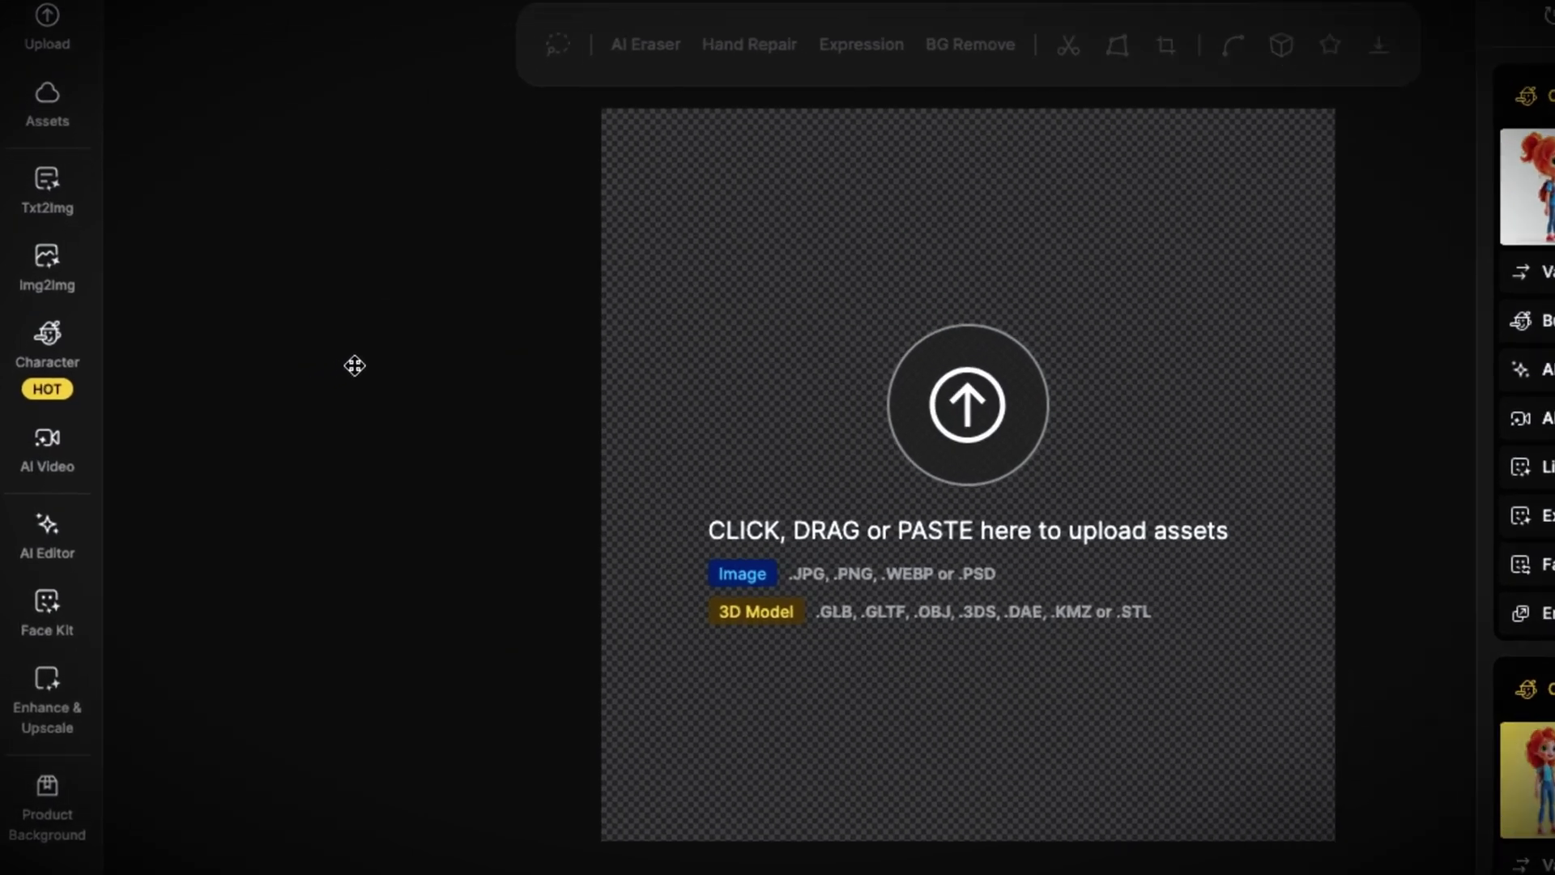
left_click(37, 362)
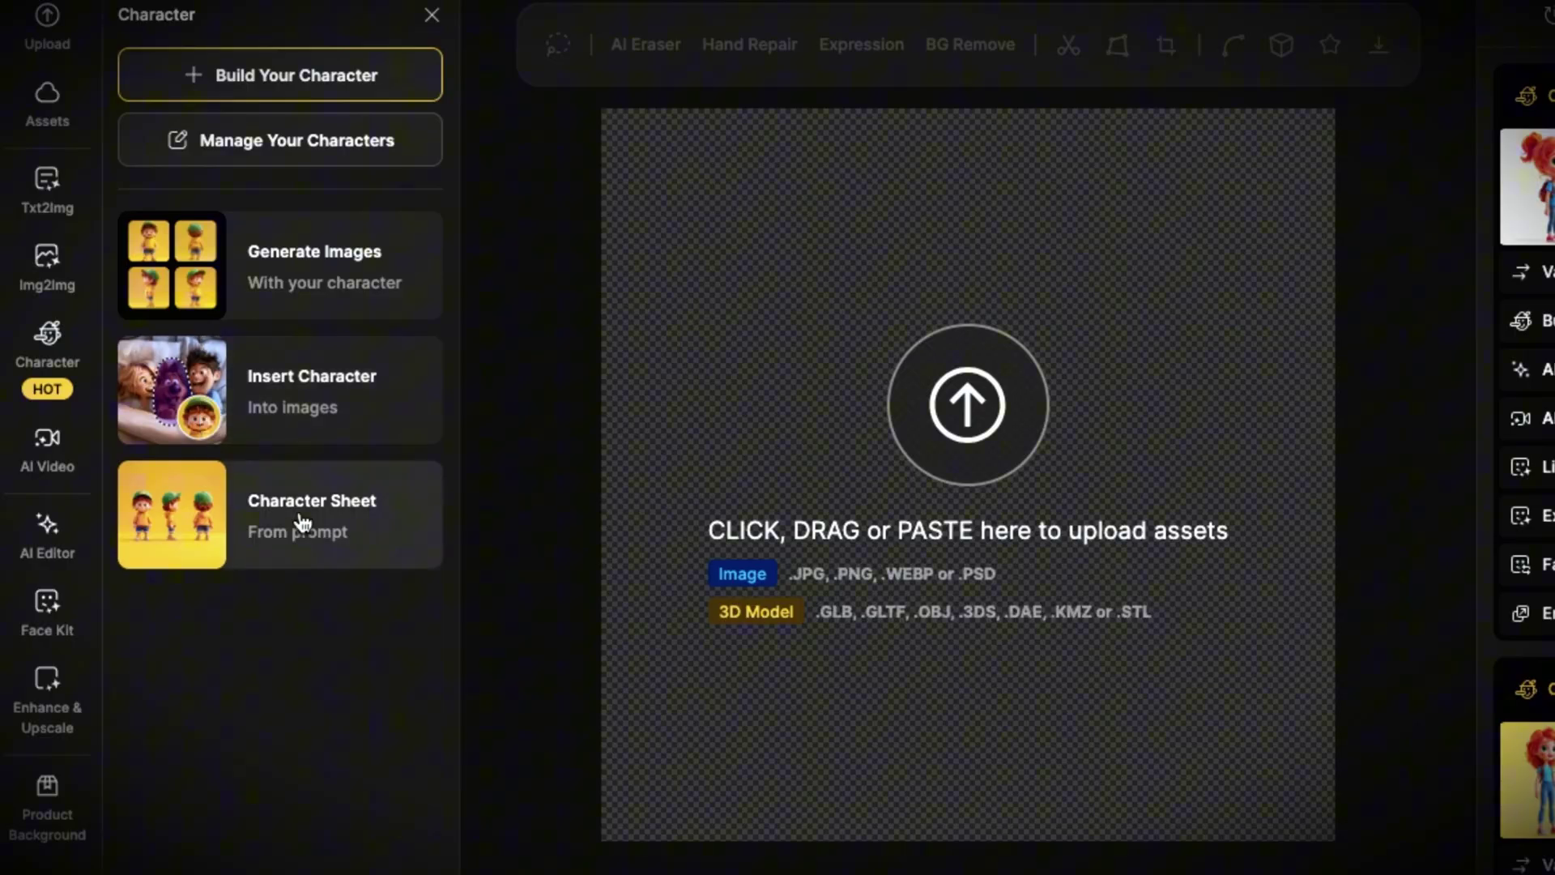
left_click(302, 522)
left_click(292, 138)
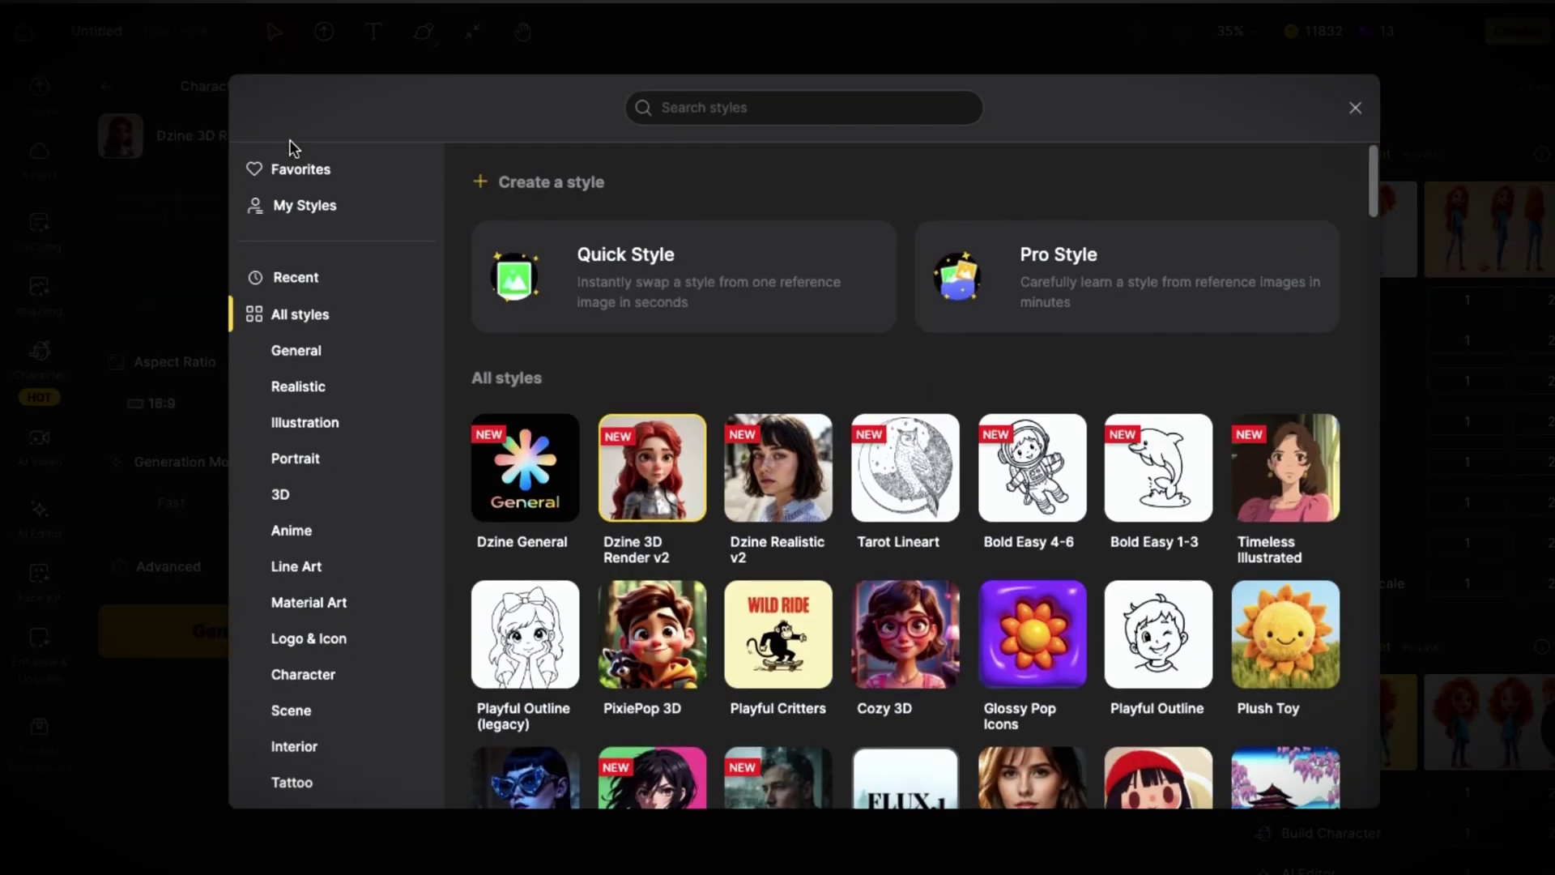
left_click(626, 489)
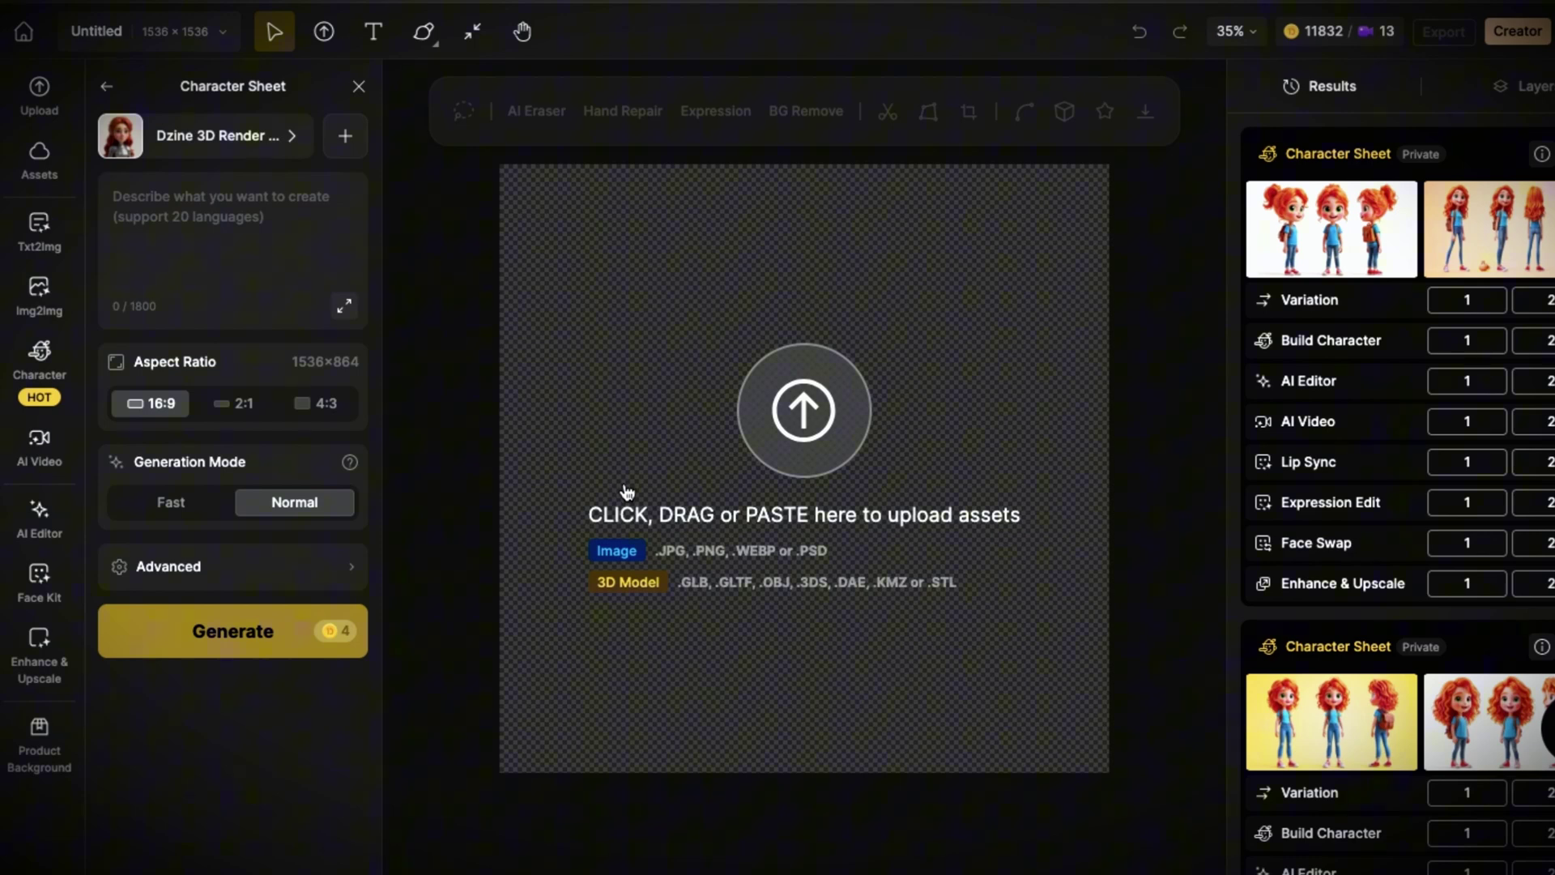
Step: Paste the teenage boy's description into the Character Sheet prompt and generate it
left_click(228, 211)
type("A kind and adventurous teenage boy with wavy brown hair, warm hazel eyes, and a light tan complexion. He’s wearing a casual green hoodie, dark jeans, and white sneakers. He has a relaxed, friendly smile and carries a canvas messenger bag over his shoulder.")
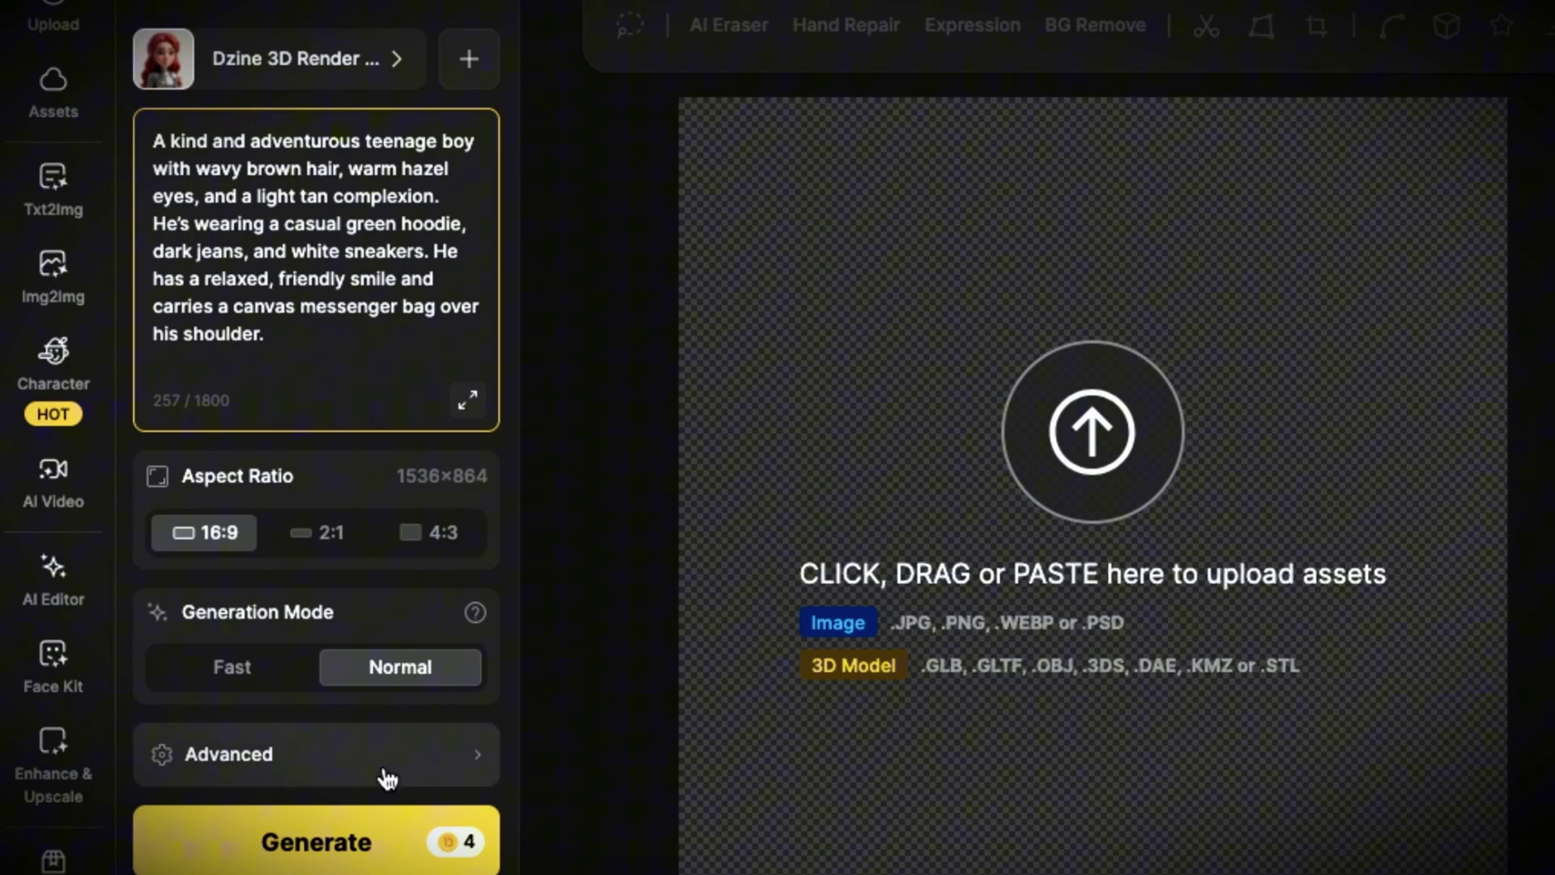
left_click(391, 863)
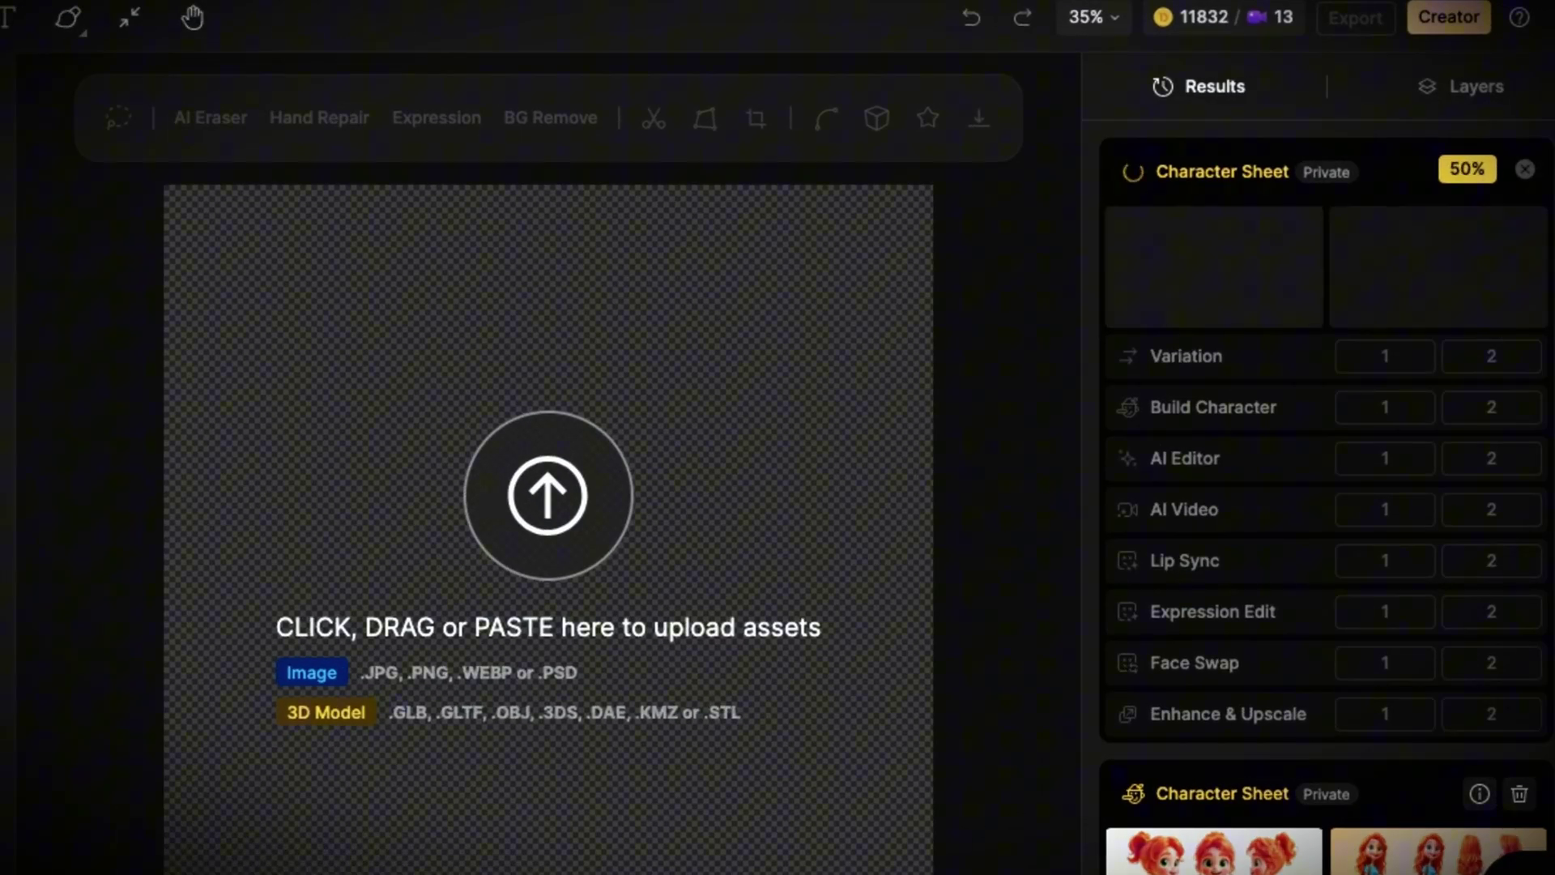
Step: Place the second boy character sheet result onto the canvas
mouse_move(1250, 266)
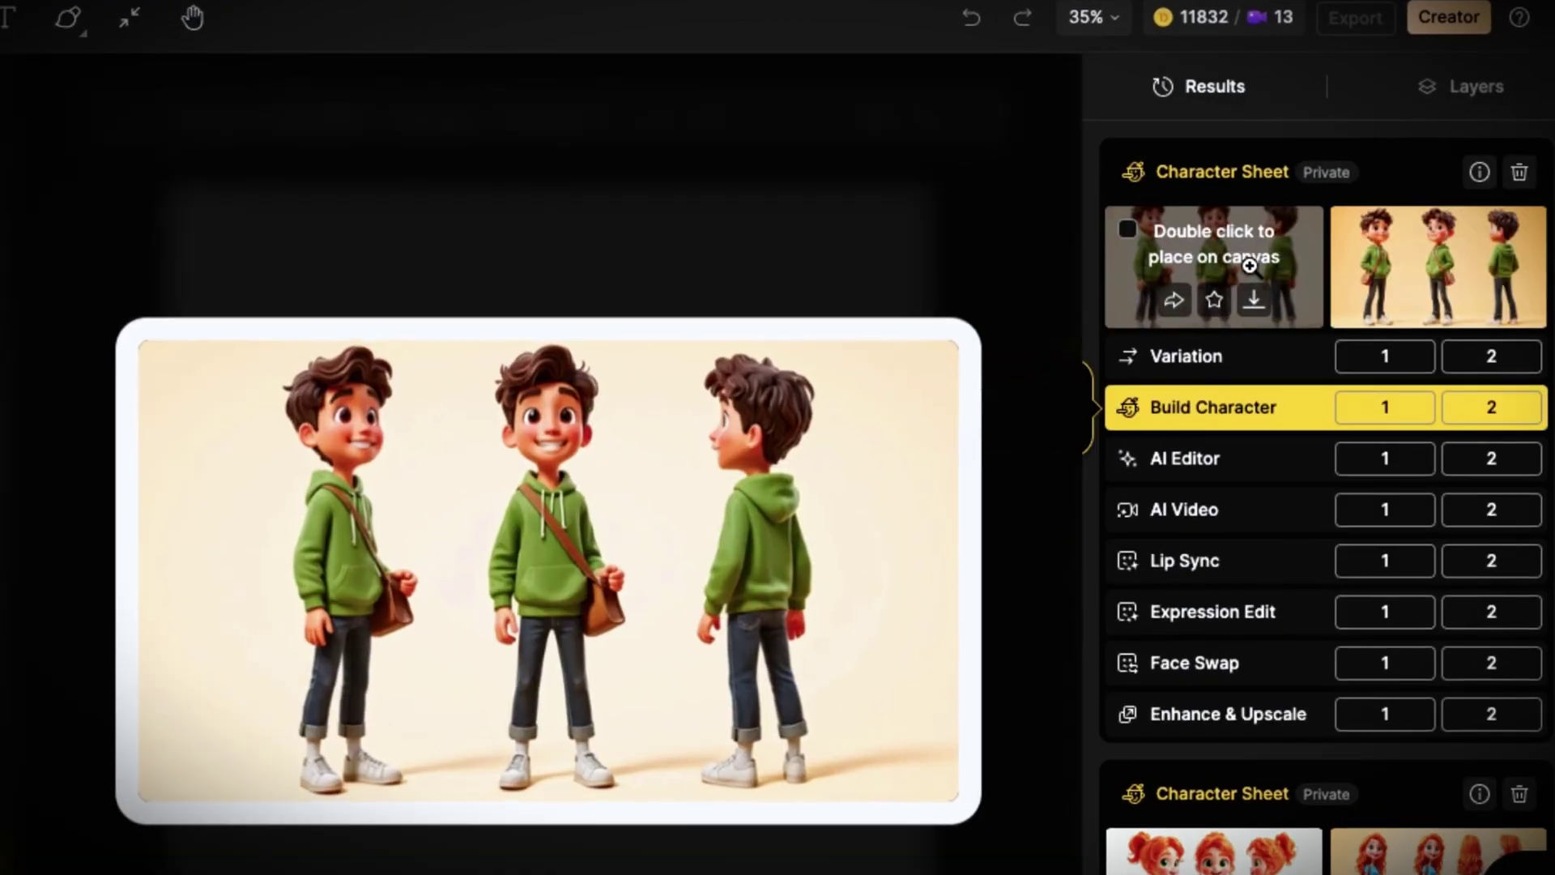
mouse_move(1414, 262)
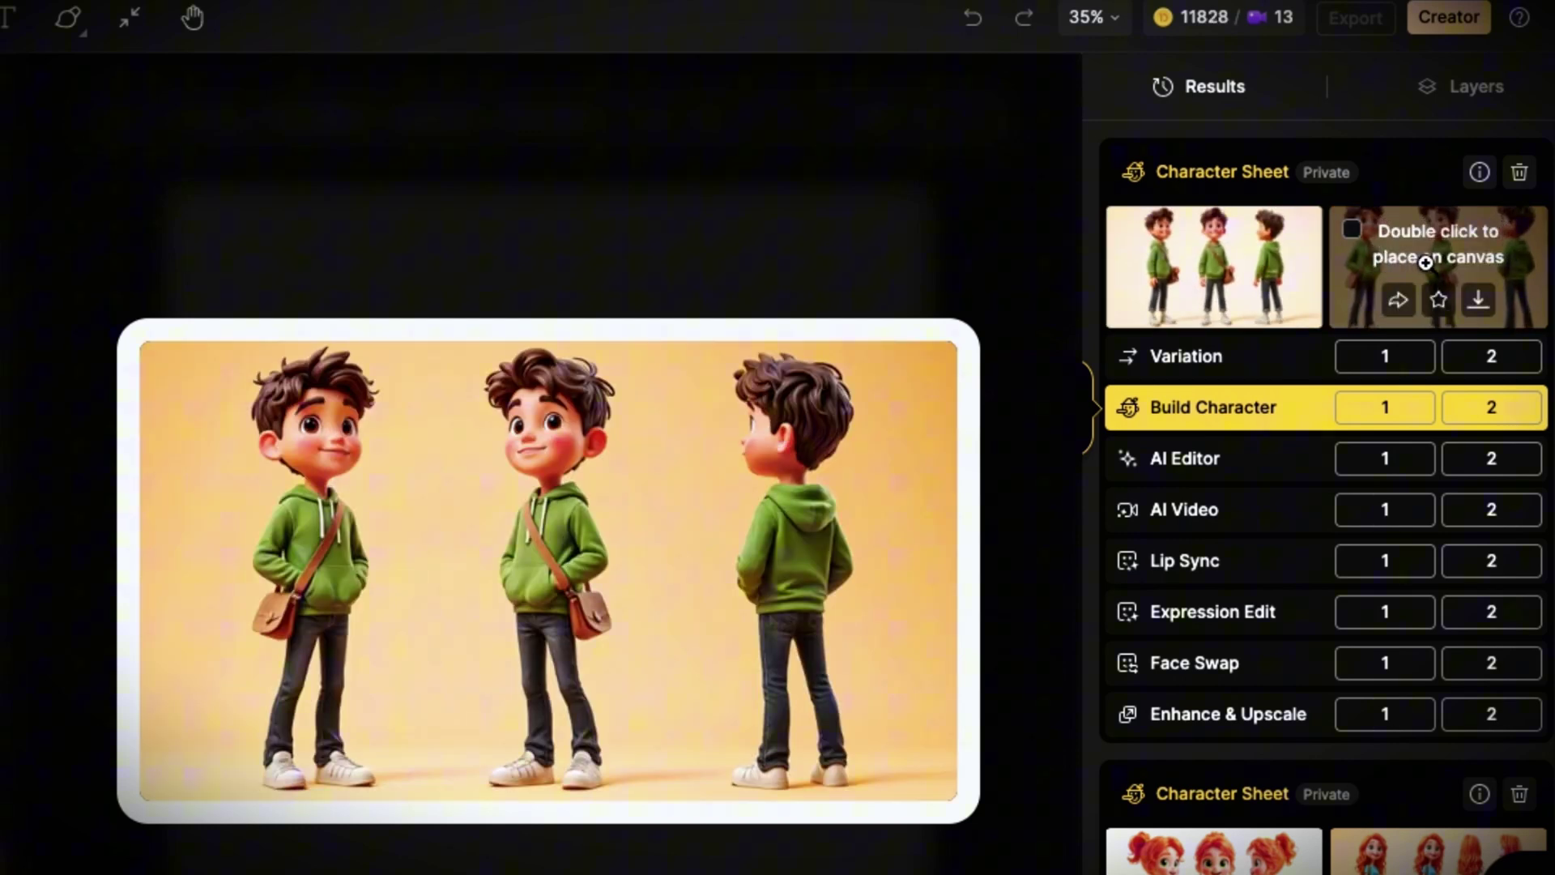
double_click(1430, 251)
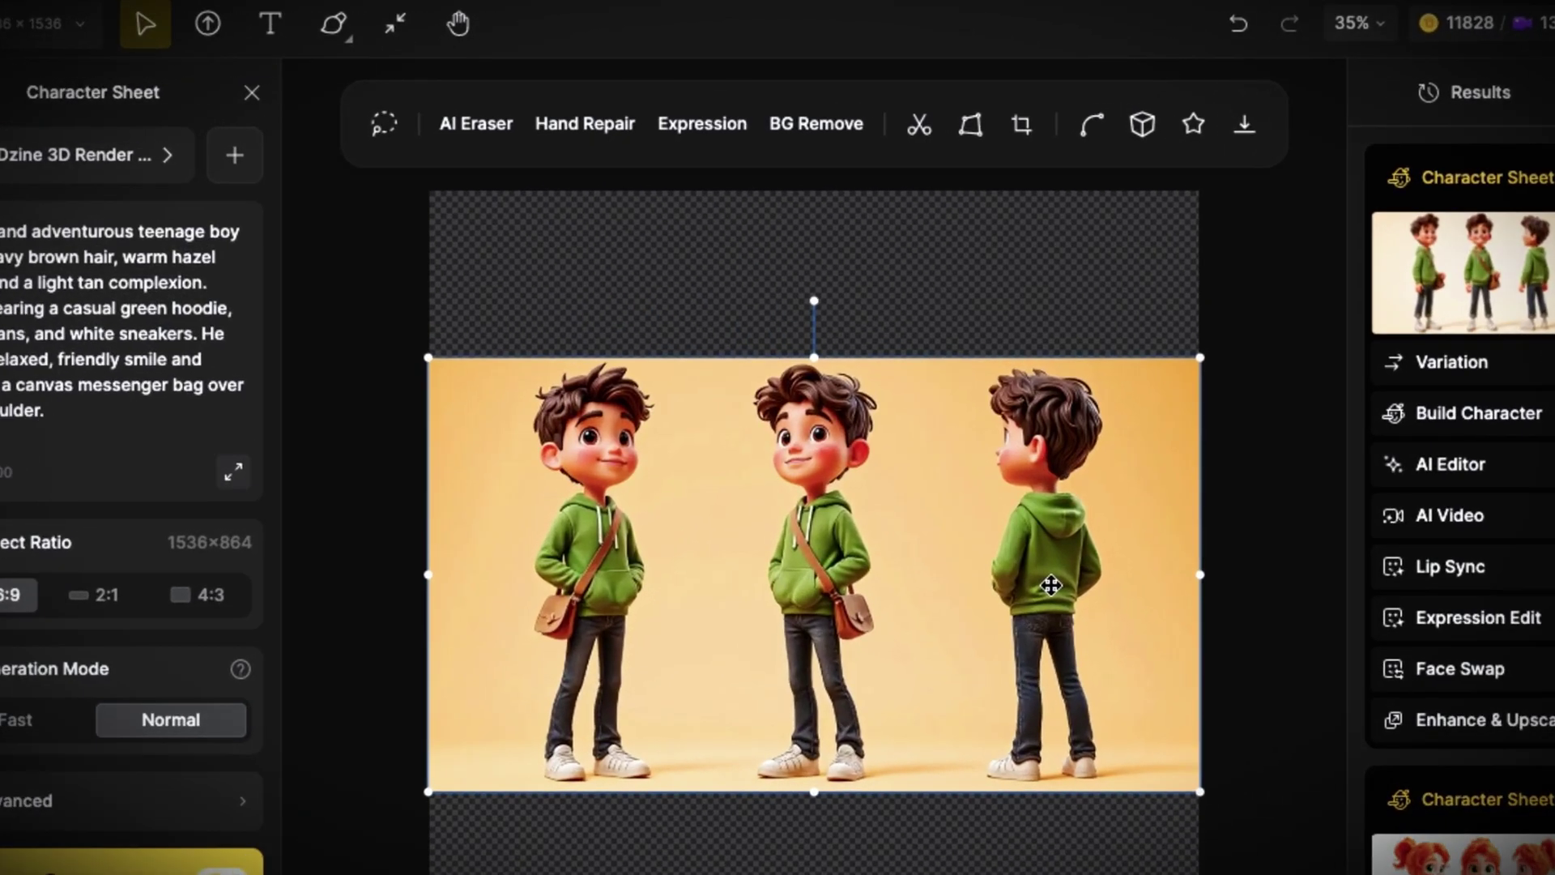
Step: Look over the Expression Edit options and bring up the AI editing tools
left_click(476, 127)
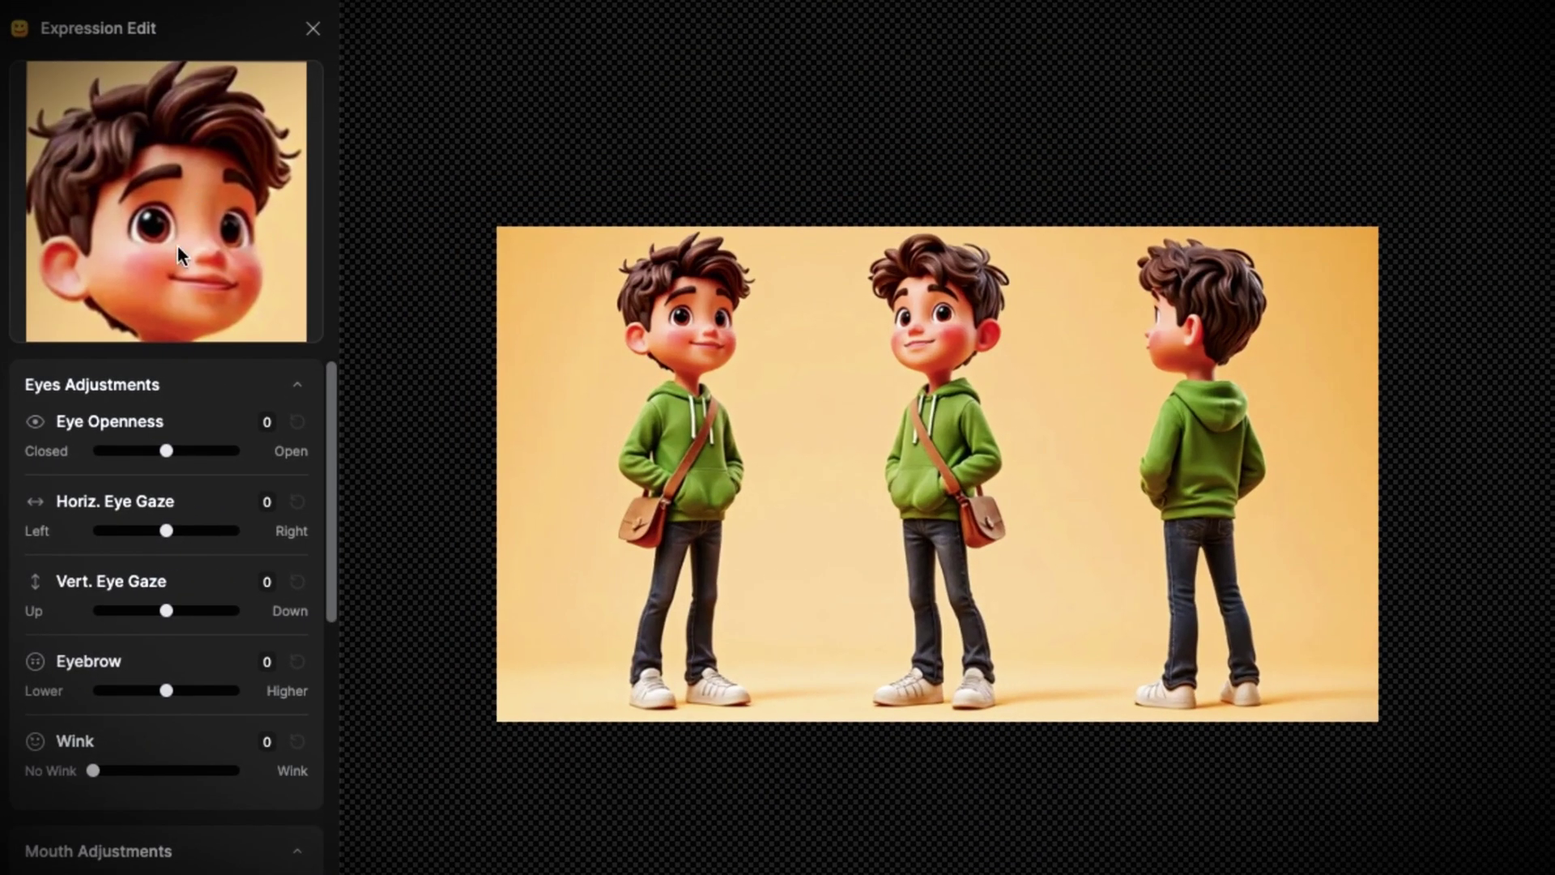
scroll(162, 616, "down", 8)
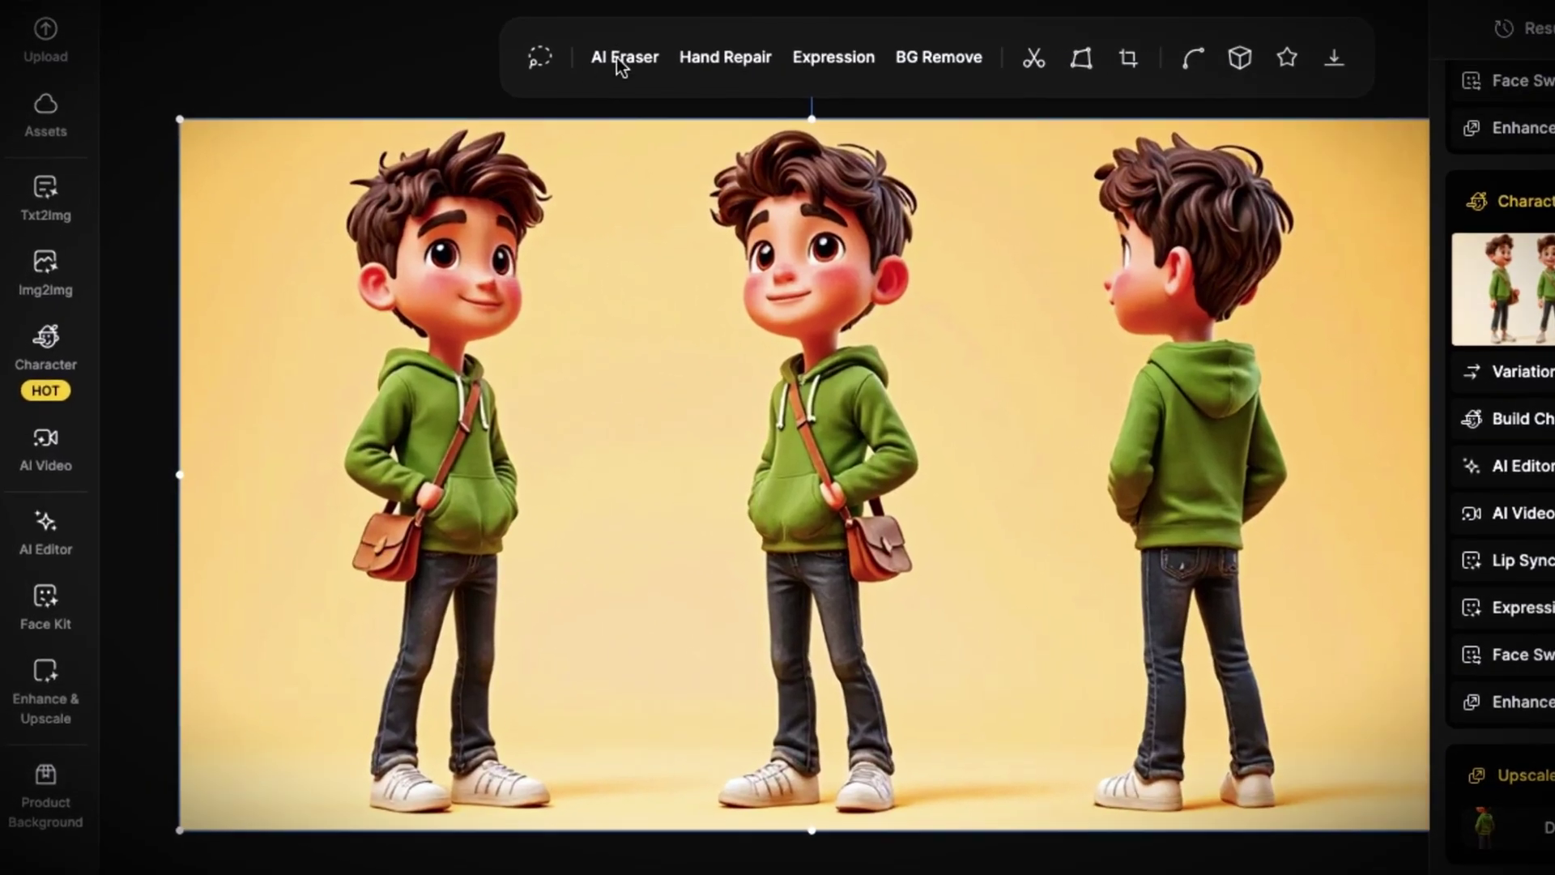
left_click(45, 531)
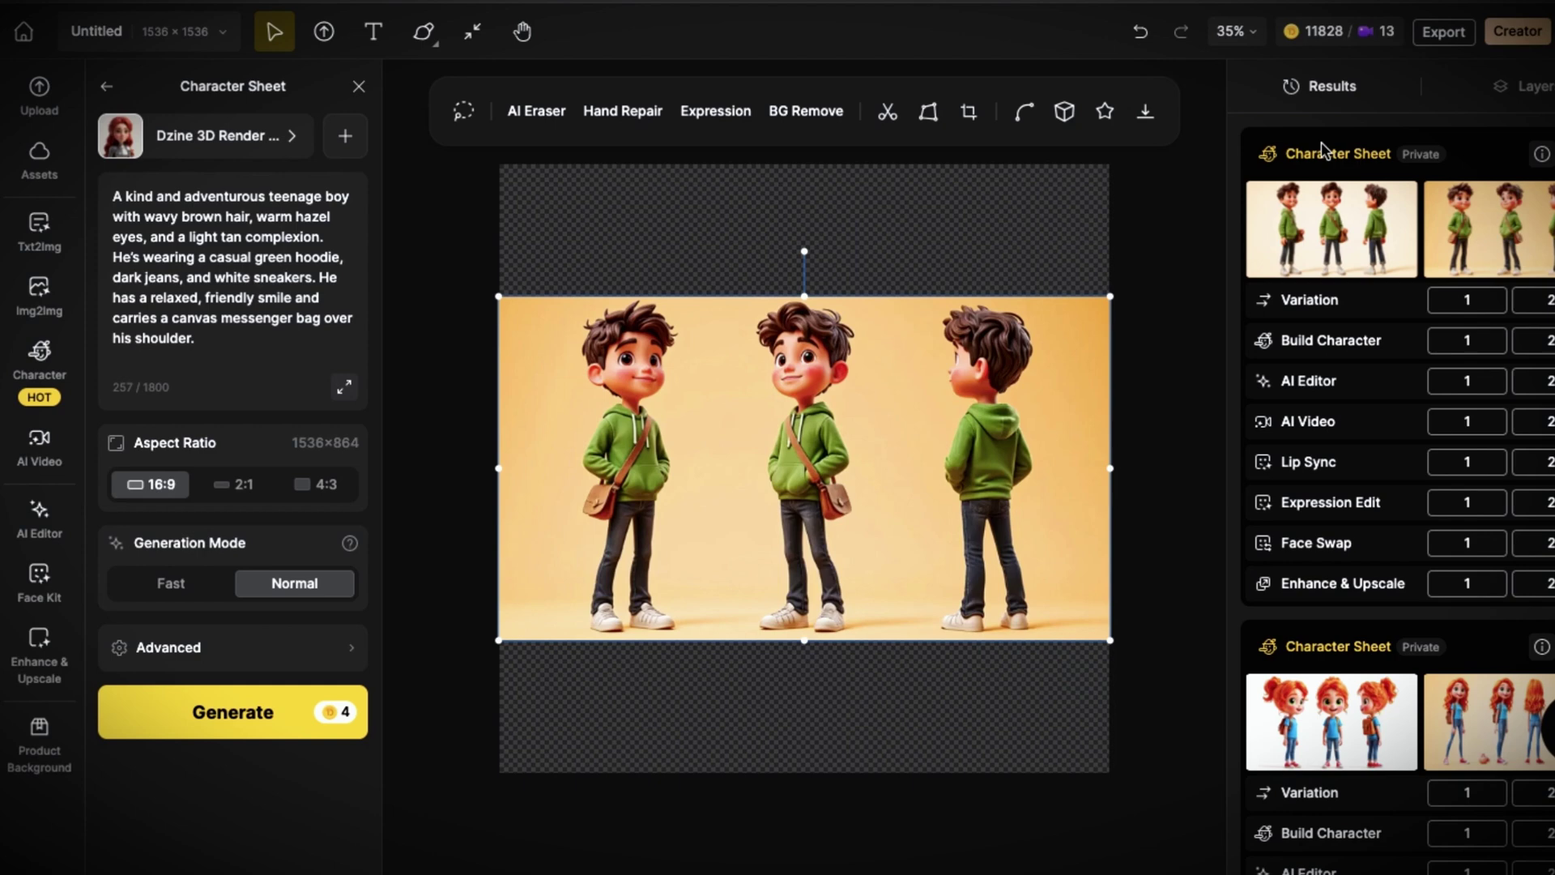
left_click(1541, 156)
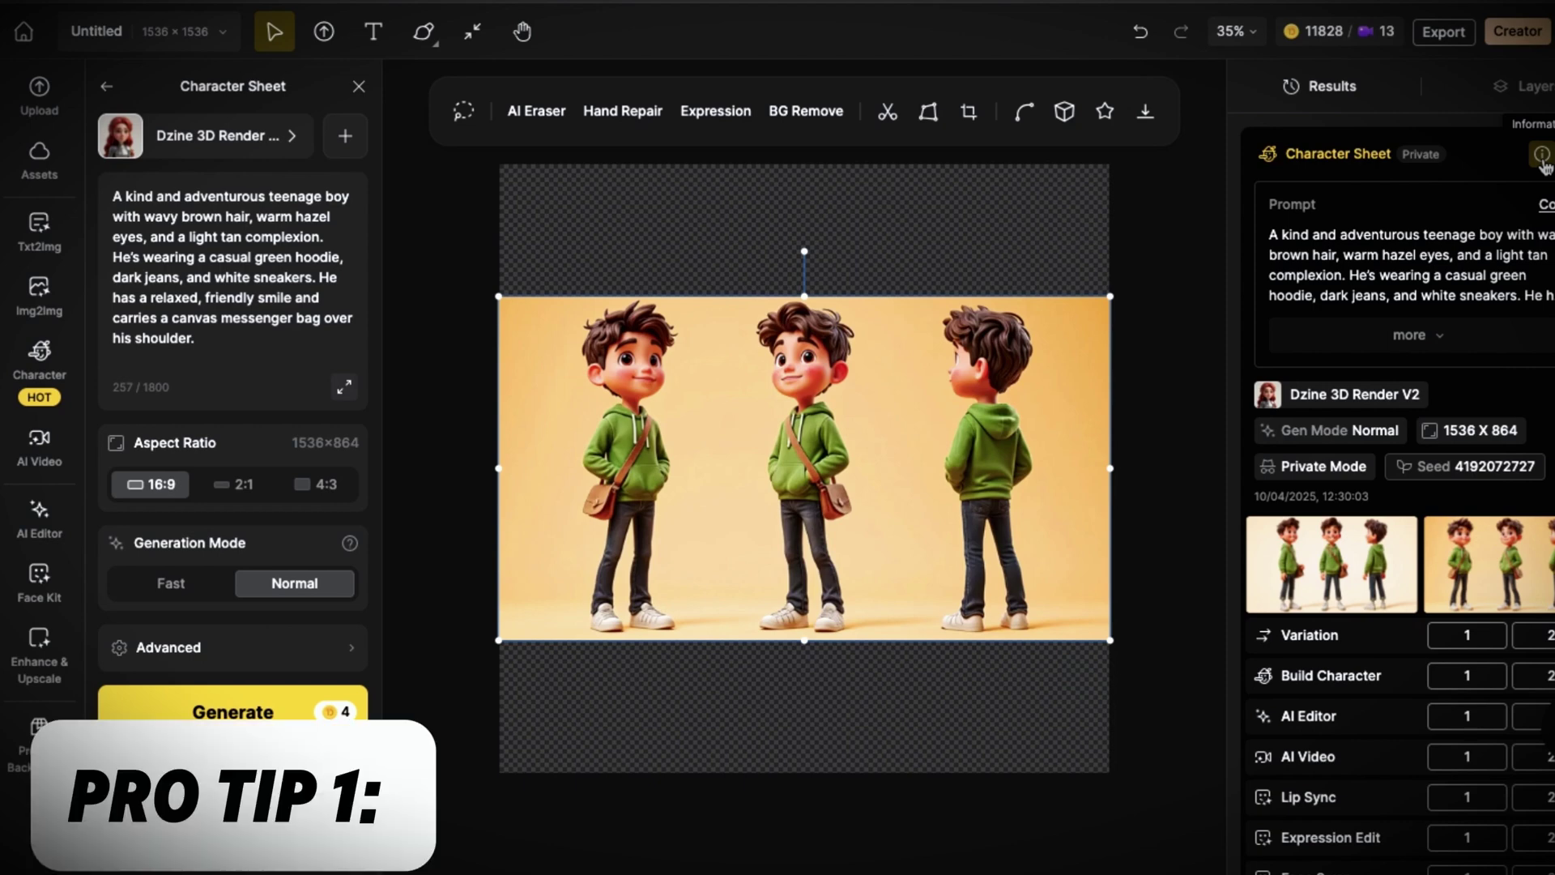
left_click(1543, 162)
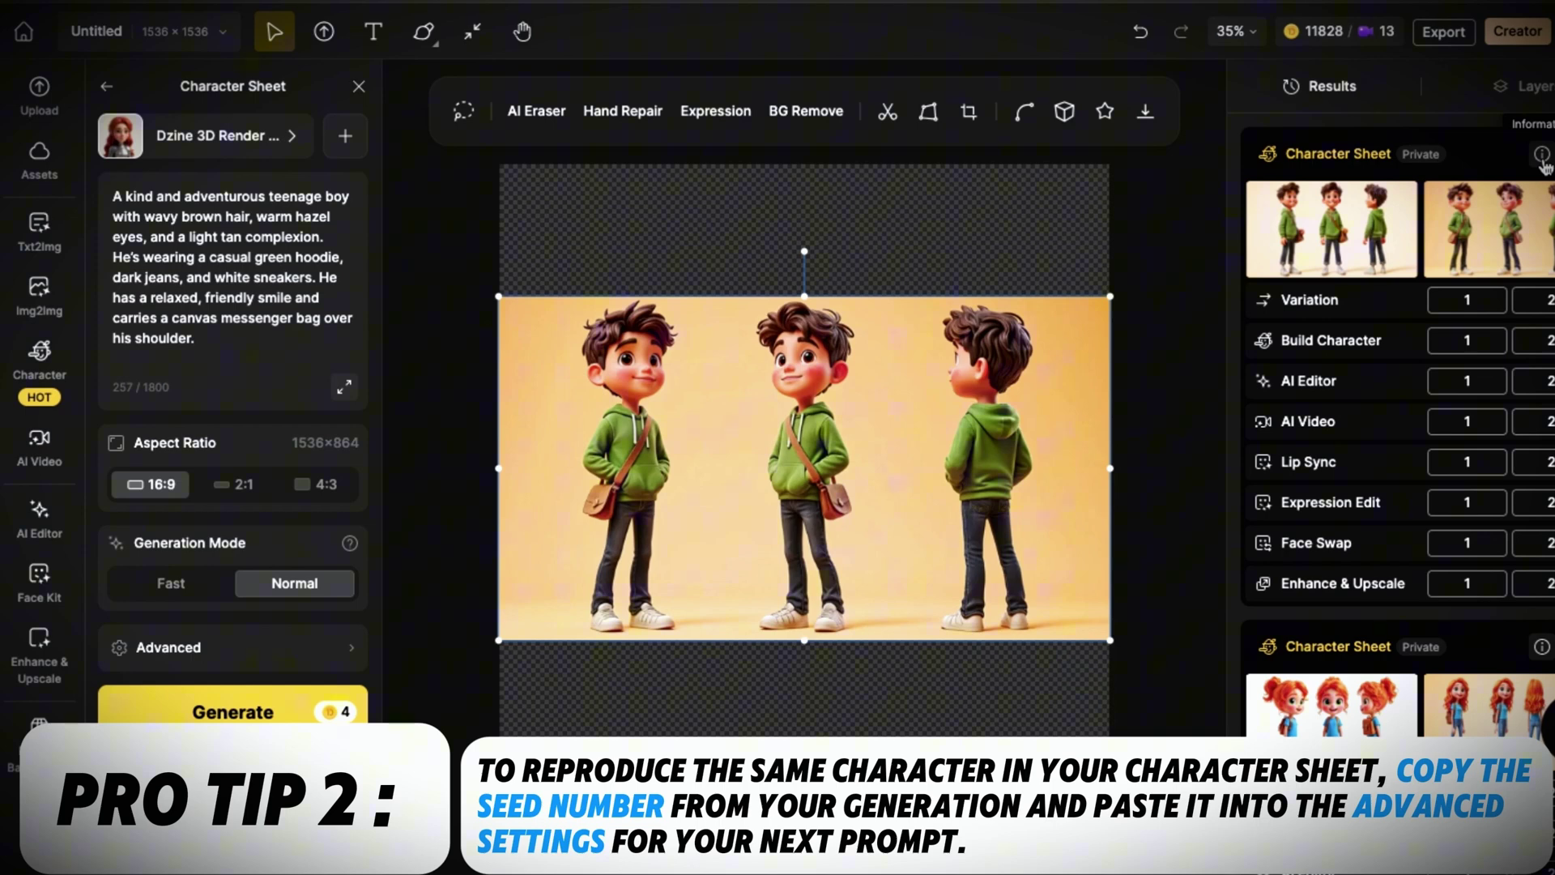
left_click(1542, 157)
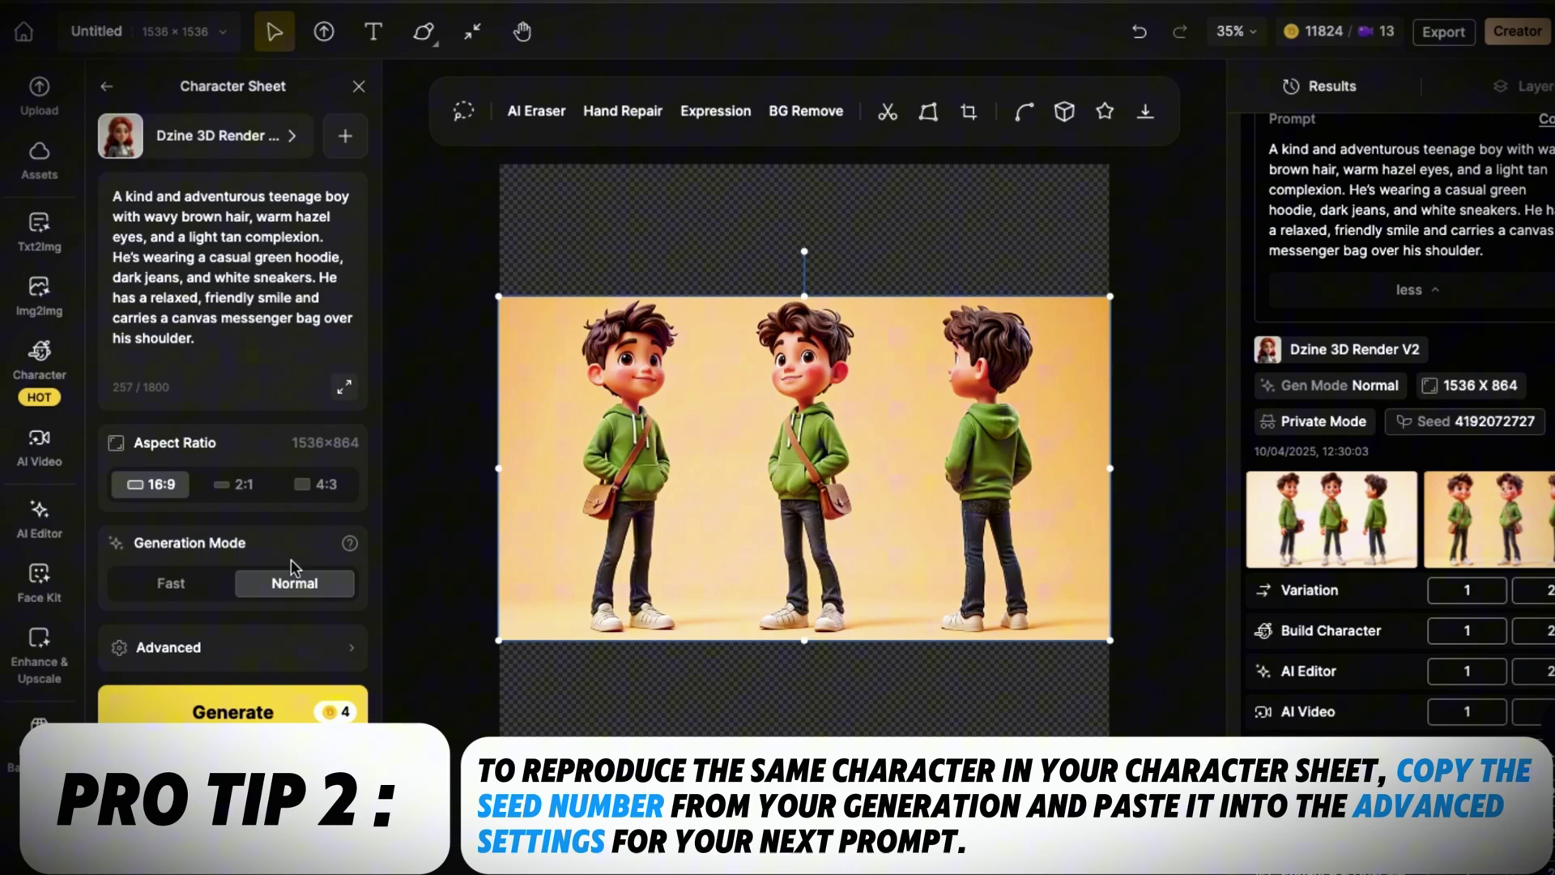
left_click(335, 648)
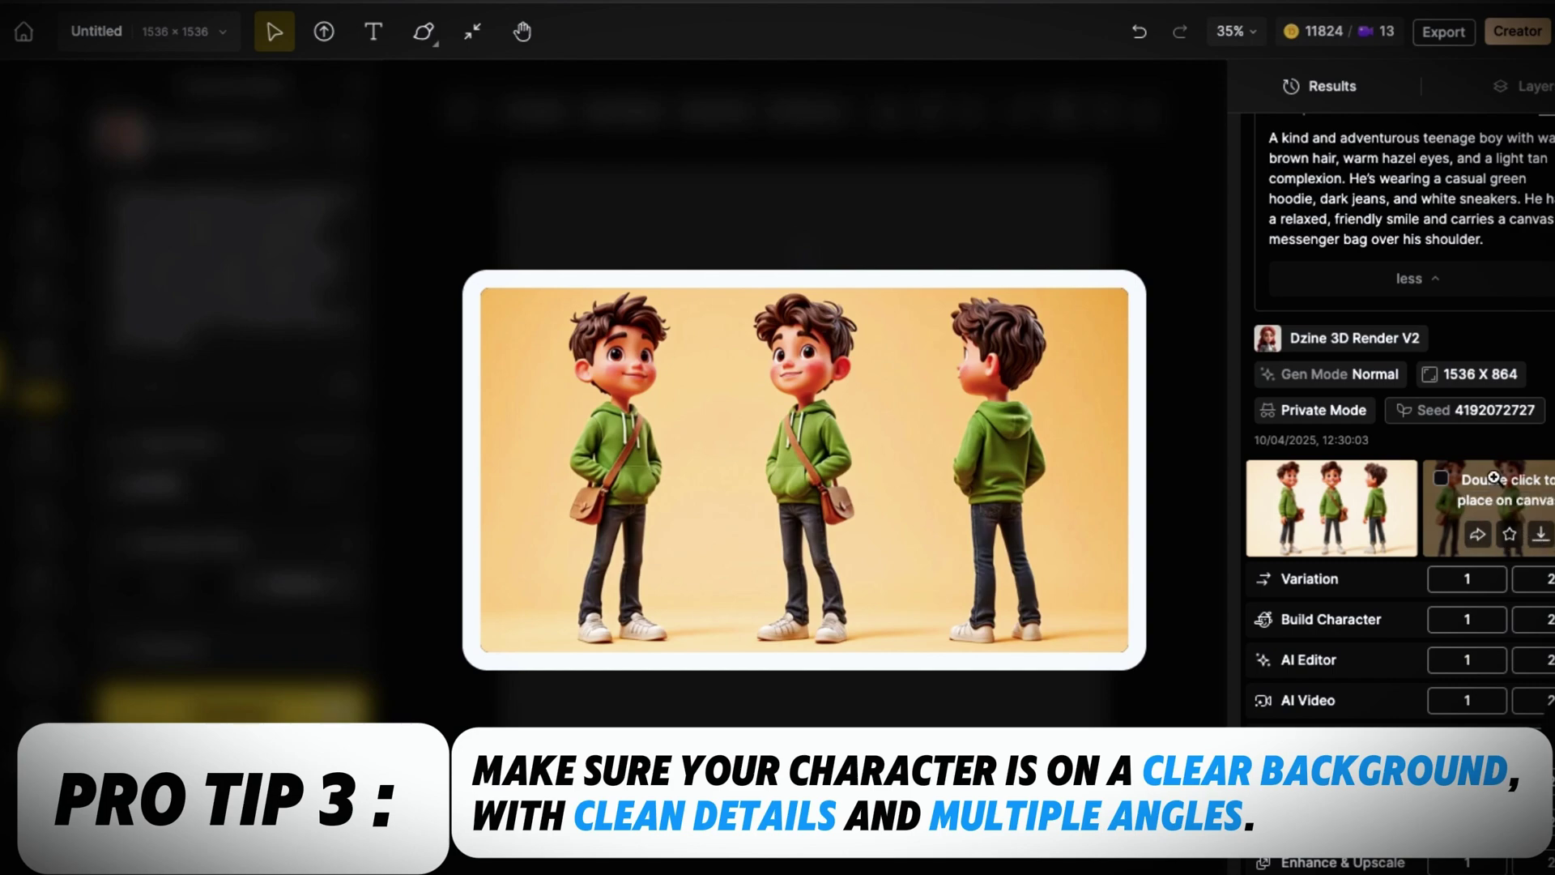
scroll(1490, 510, "down", 5)
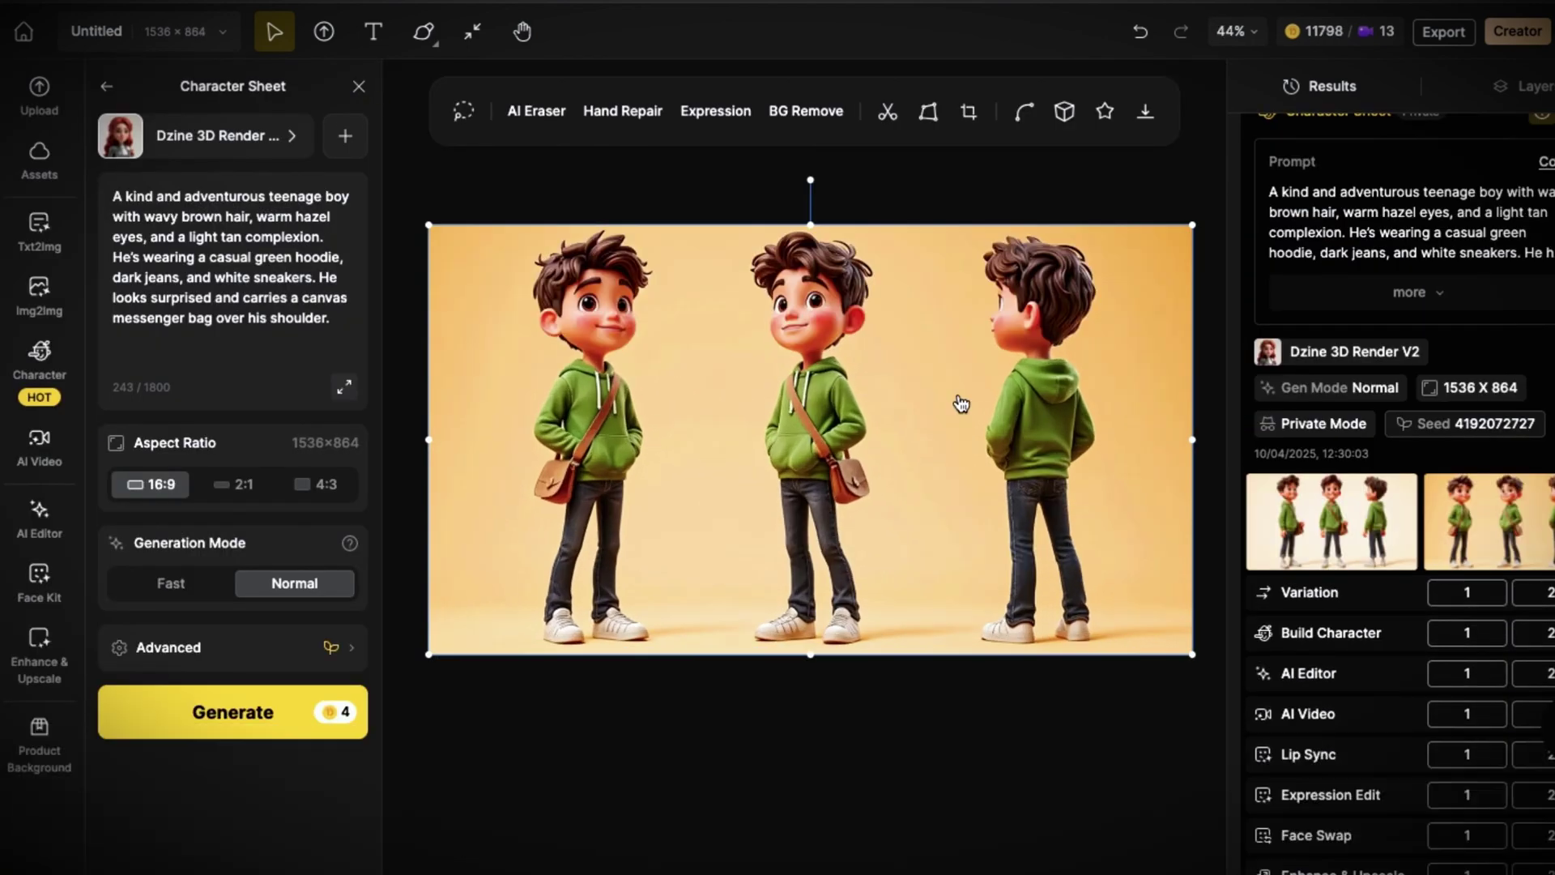
Step: Crop the sheet to the leftmost boy and make the canvas a 1536×1536 square
left_click(969, 111)
left_click_drag(1182, 468, 727, 468)
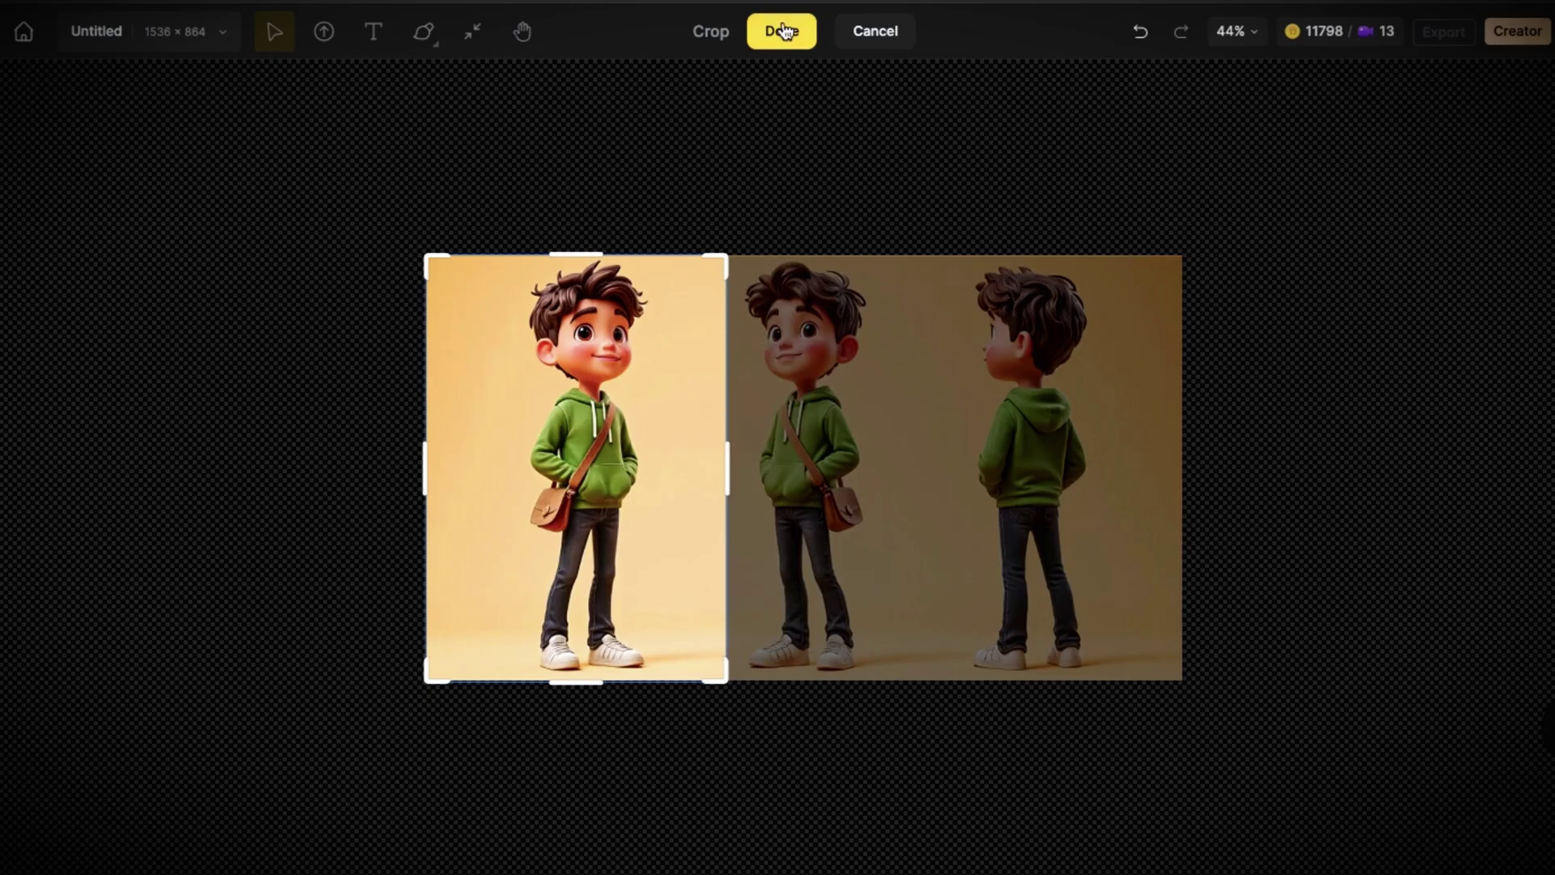
left_click(782, 31)
left_click(175, 31)
left_click(138, 235)
left_click(377, 551)
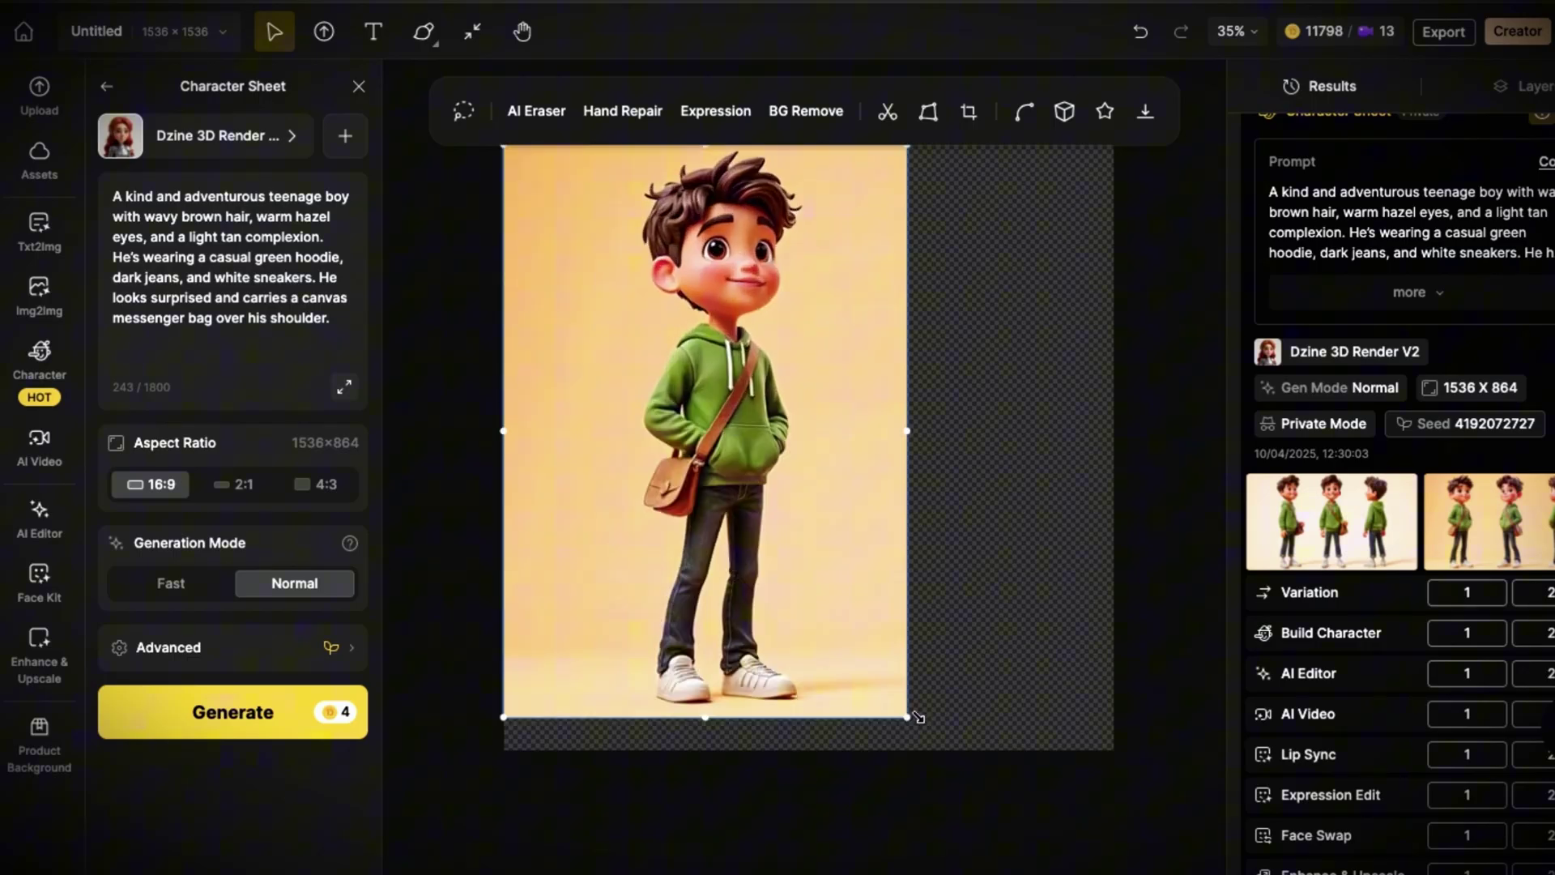
Step: Remove the boy's yellow background and fill the background layer white
left_click(806, 111)
left_click(423, 32)
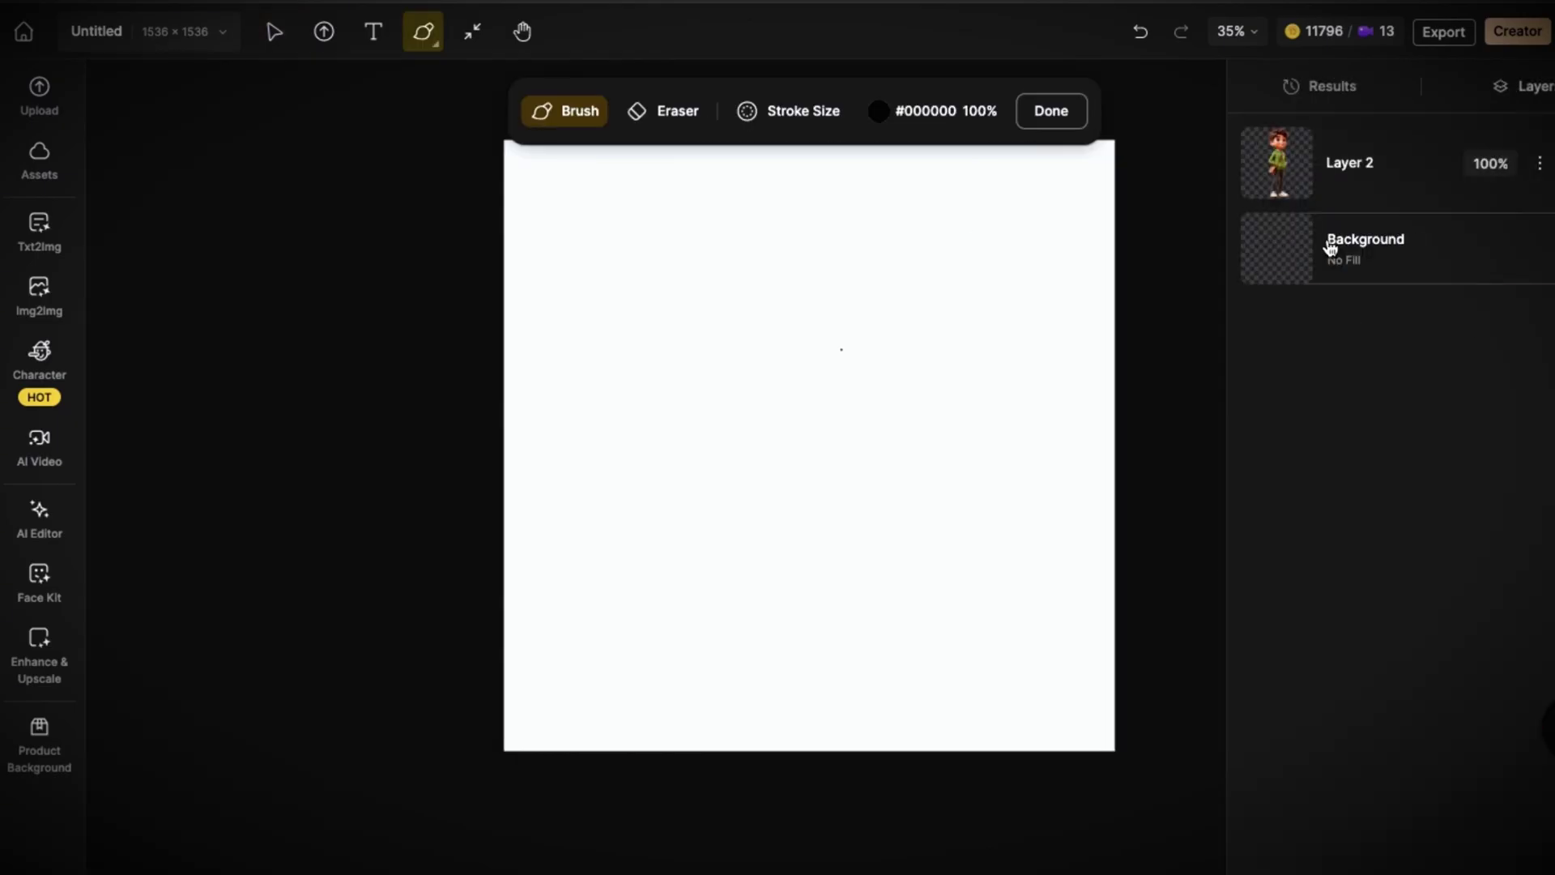
left_click(1331, 247)
left_click(521, 434)
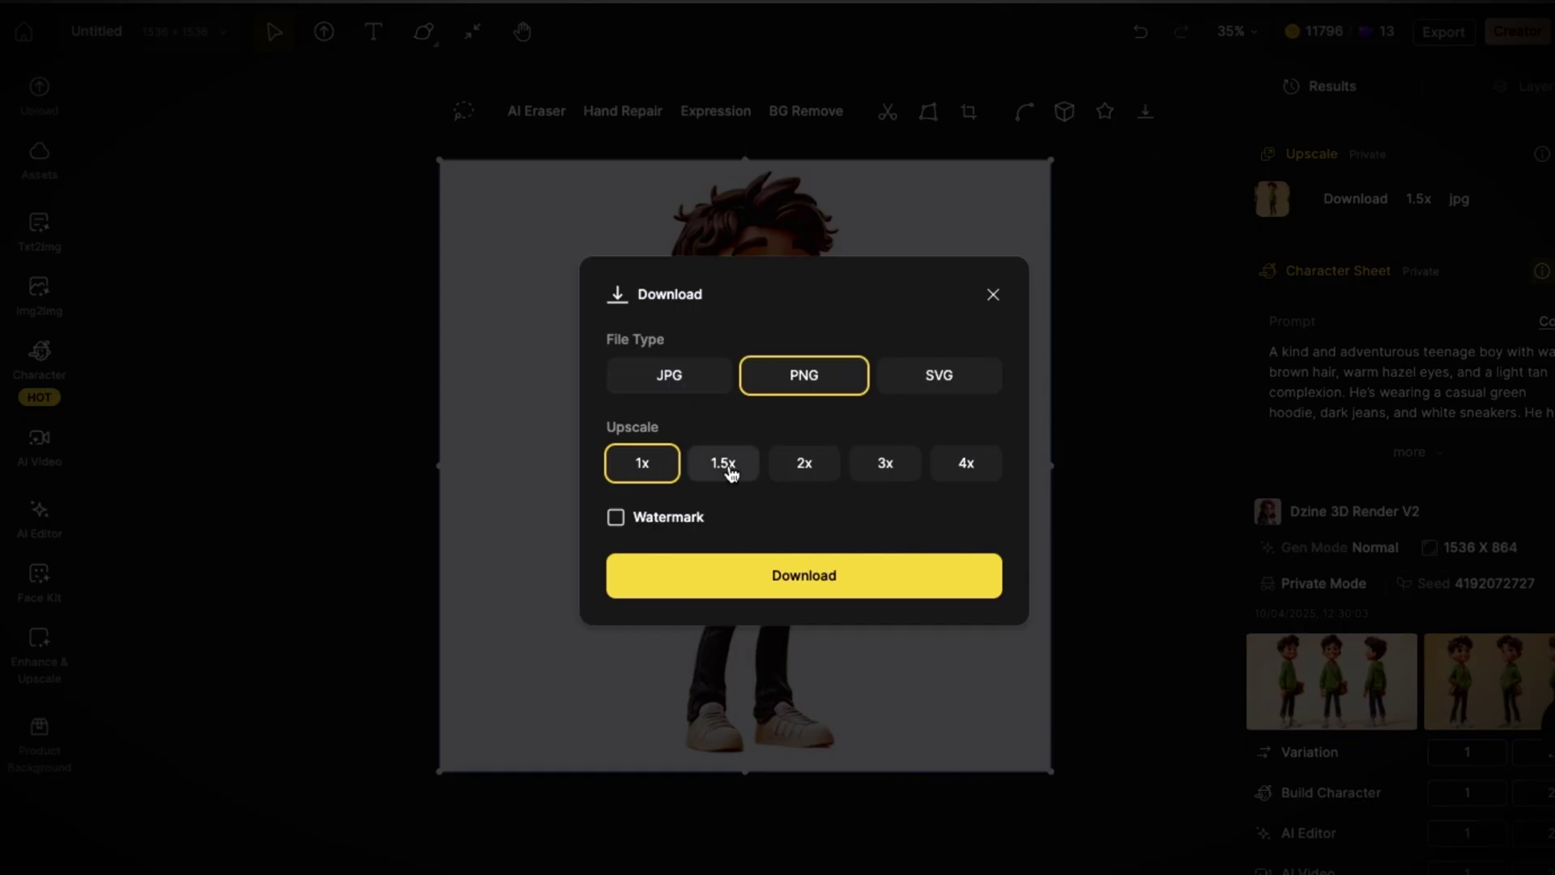
Step: Enlarge the boy to full canvas height and centre him horizontally
left_click(726, 469)
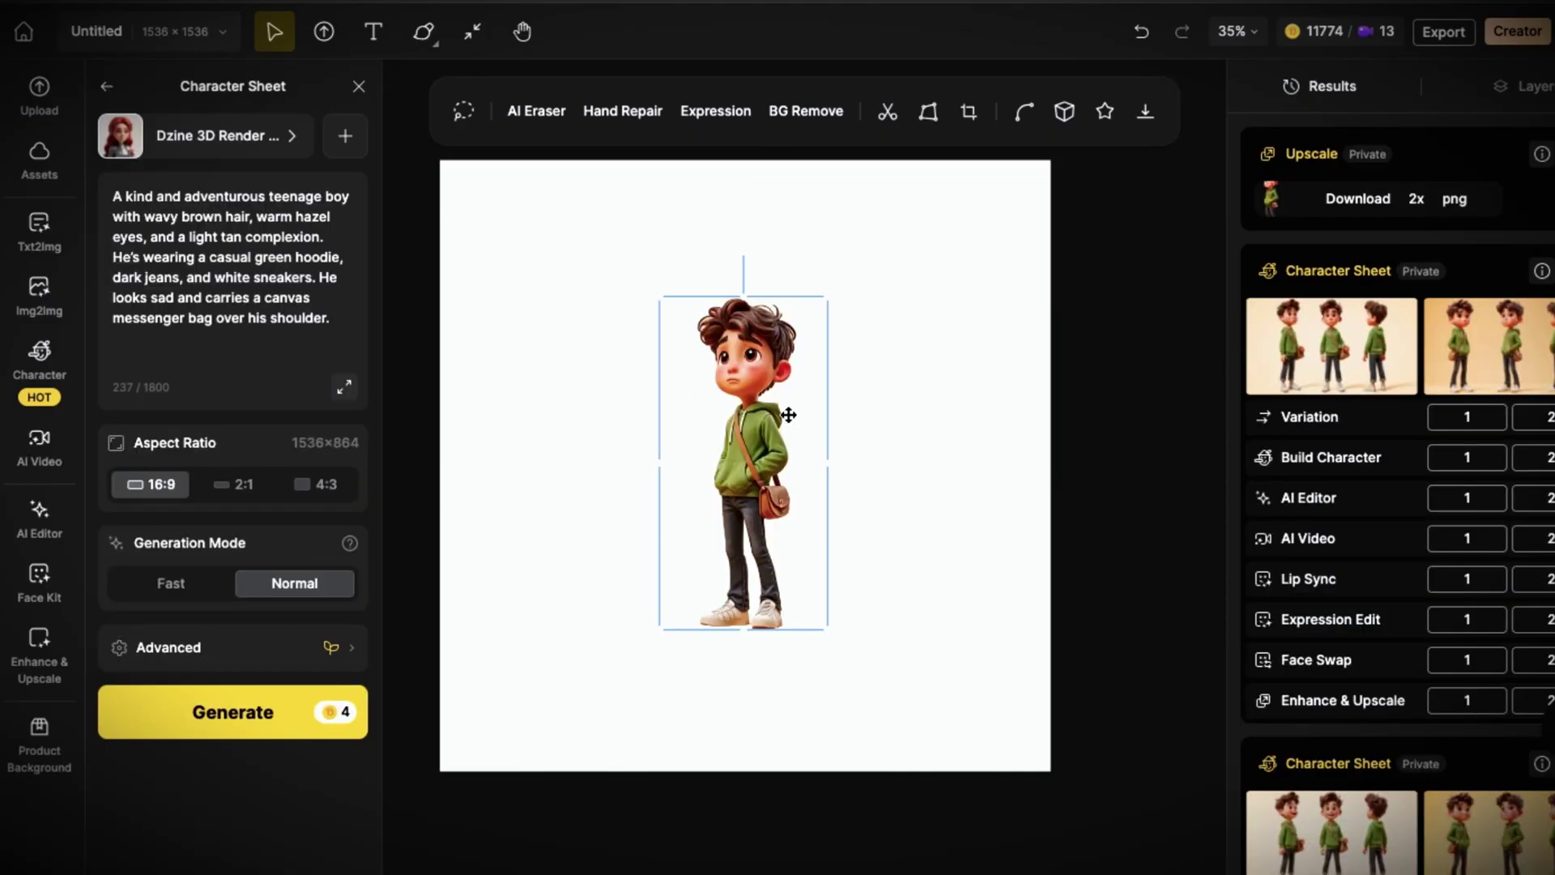
left_click_drag(826, 302, 819, 160)
left_click_drag(653, 486, 576, 805)
left_click_drag(669, 546, 745, 549)
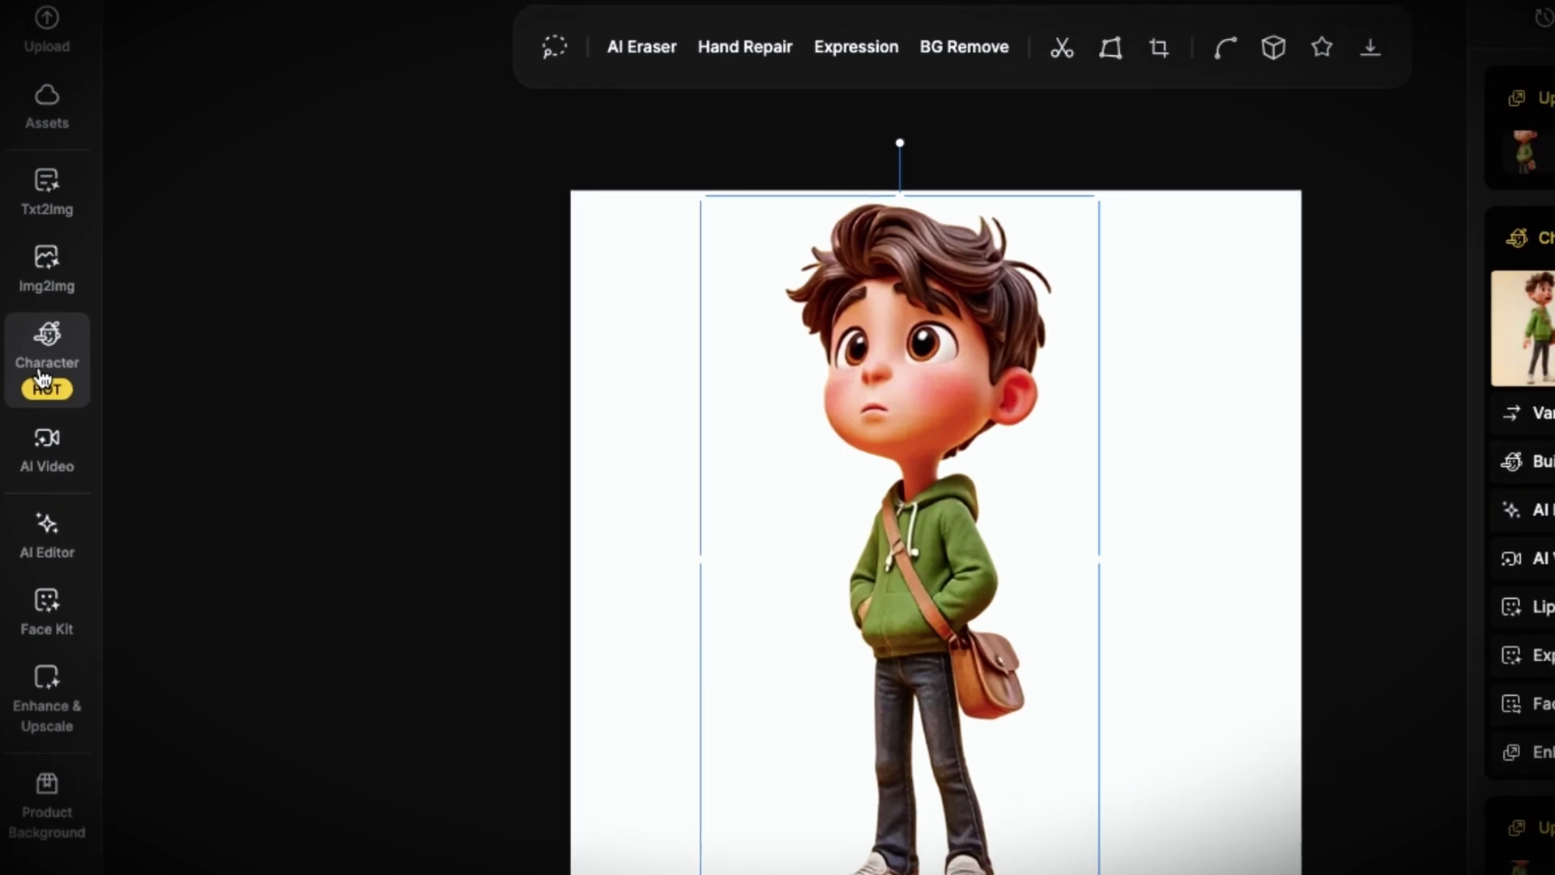
Step: Start an image-based character named Jake
left_click(42, 375)
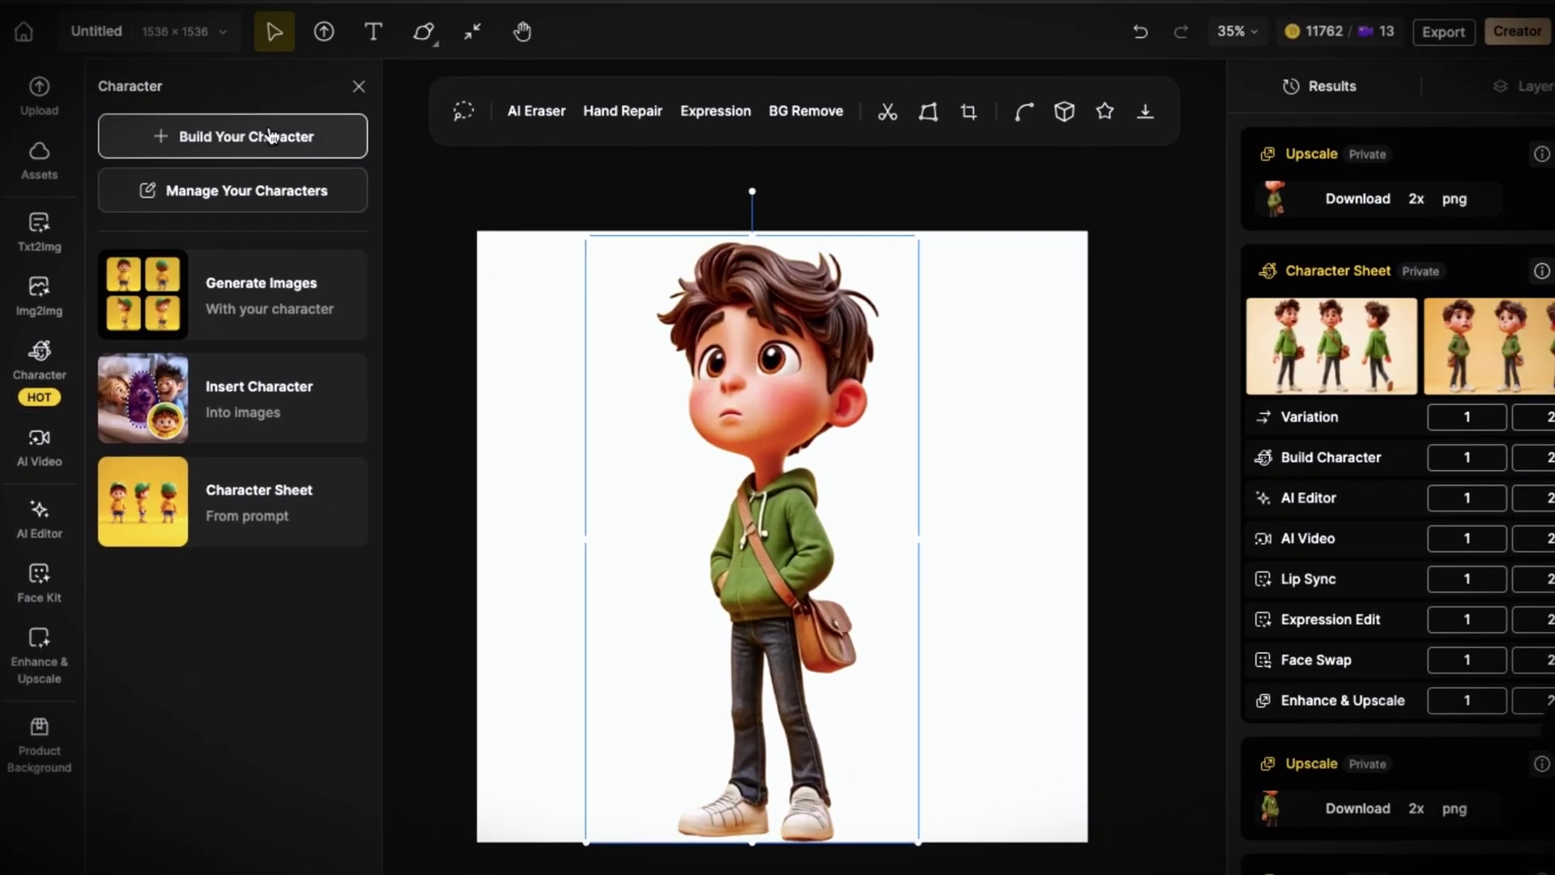
left_click(271, 136)
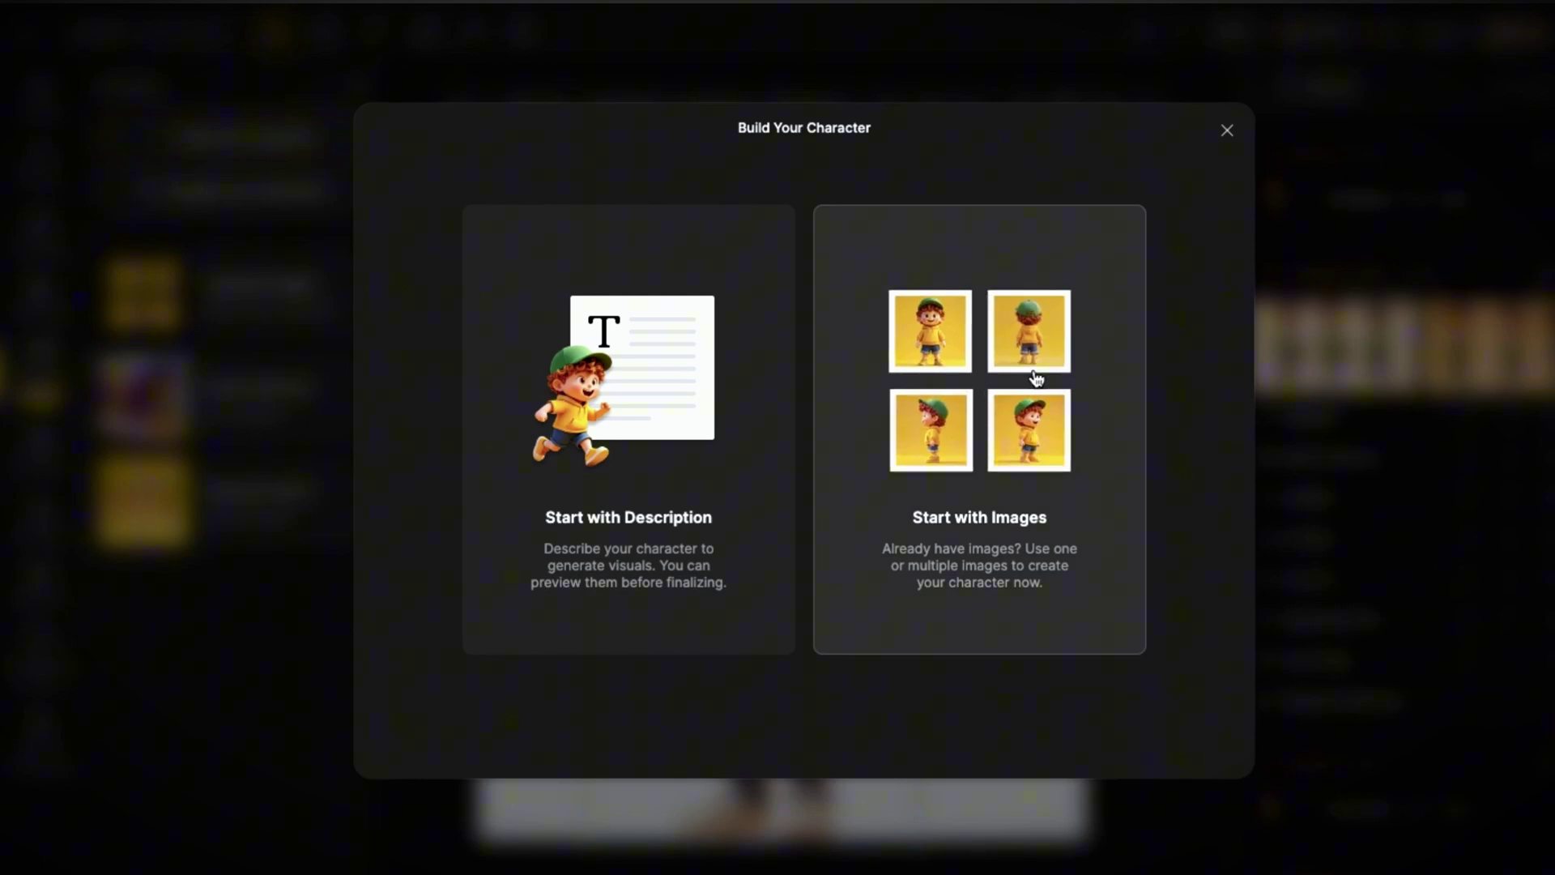
left_click(1036, 378)
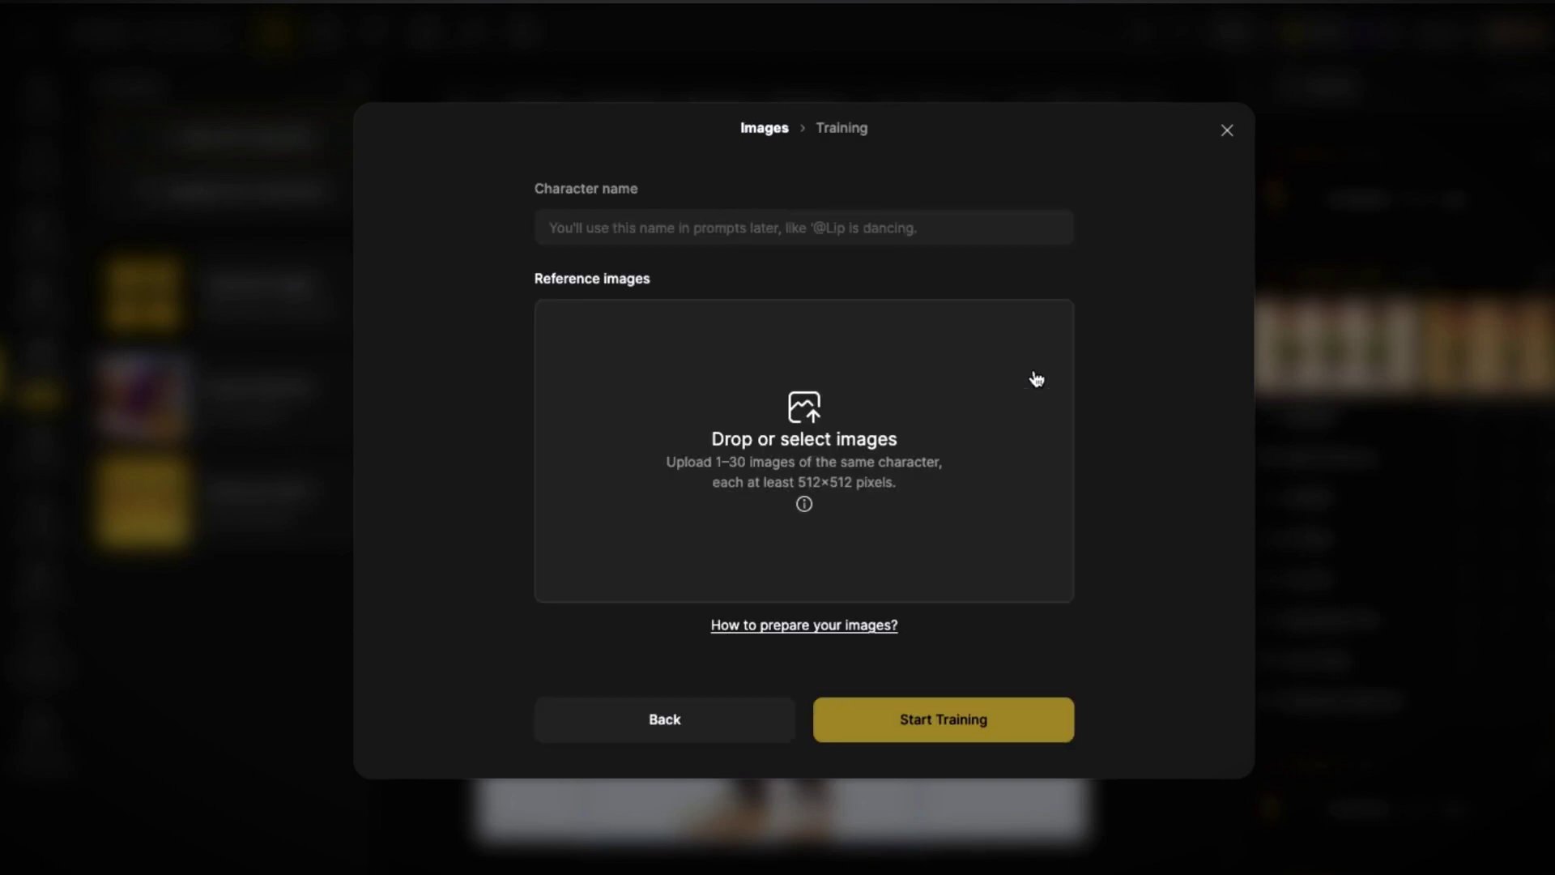
left_click(904, 228)
type("Jake")
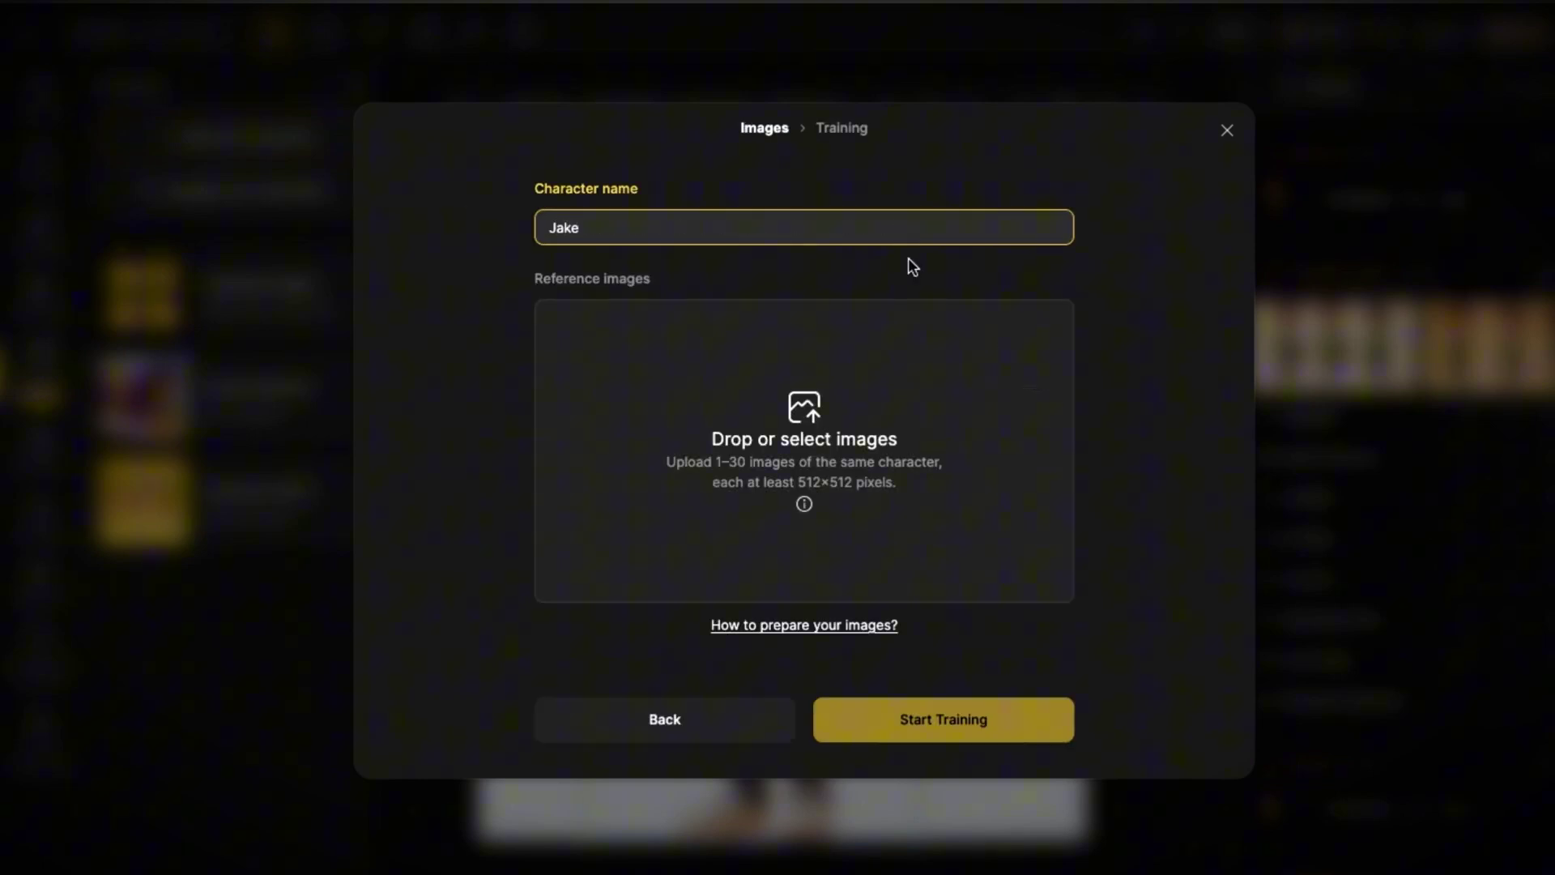
Step: Begin training Jake from the five uploaded images, then dismiss the training window and library
left_click(954, 719)
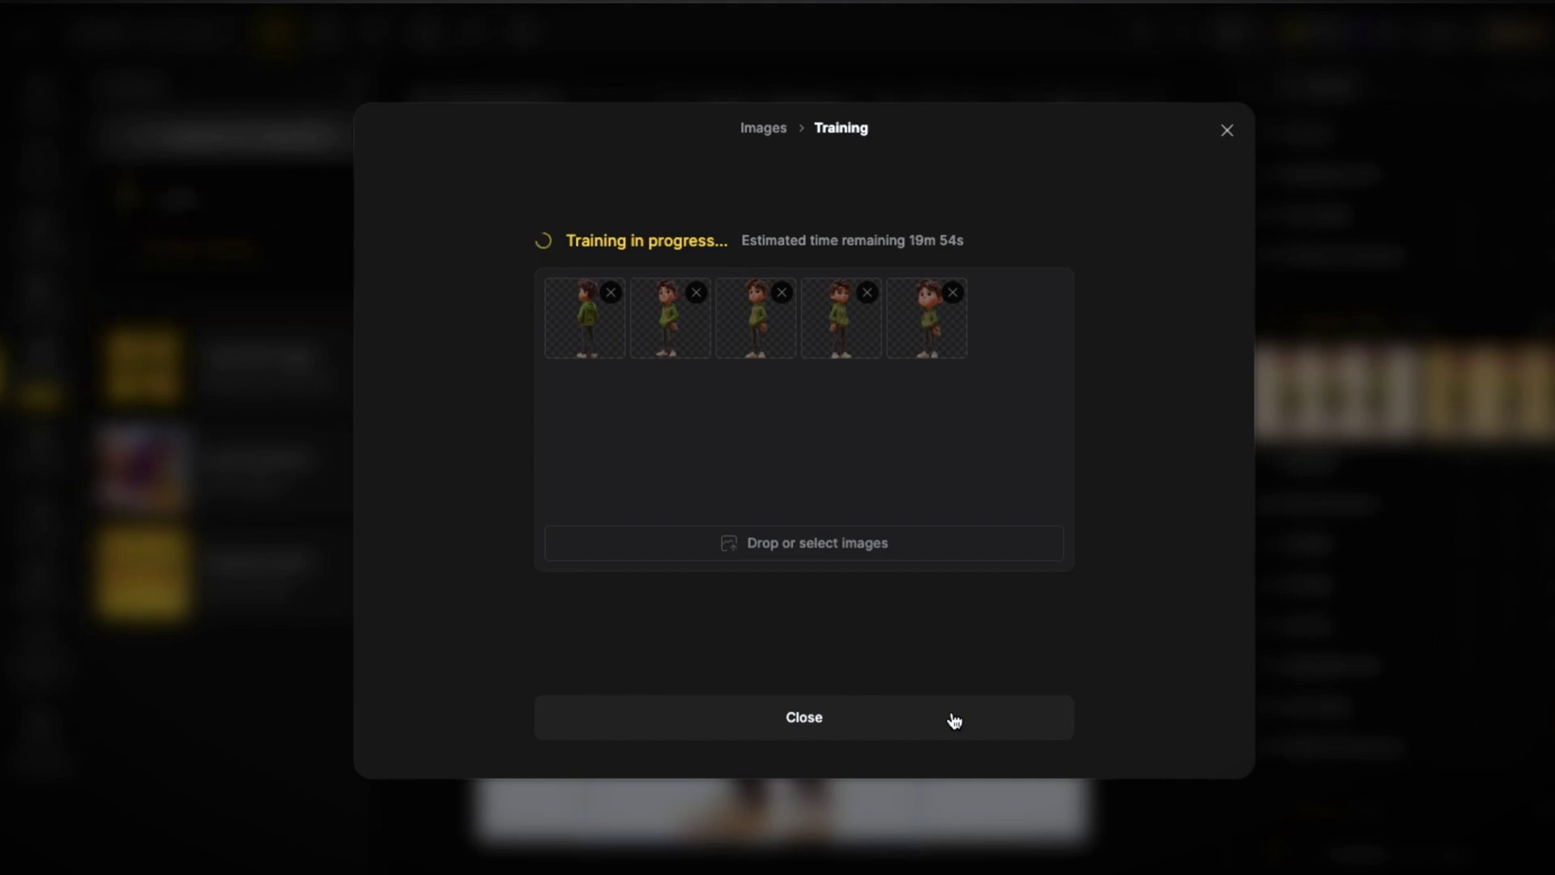
left_click(952, 719)
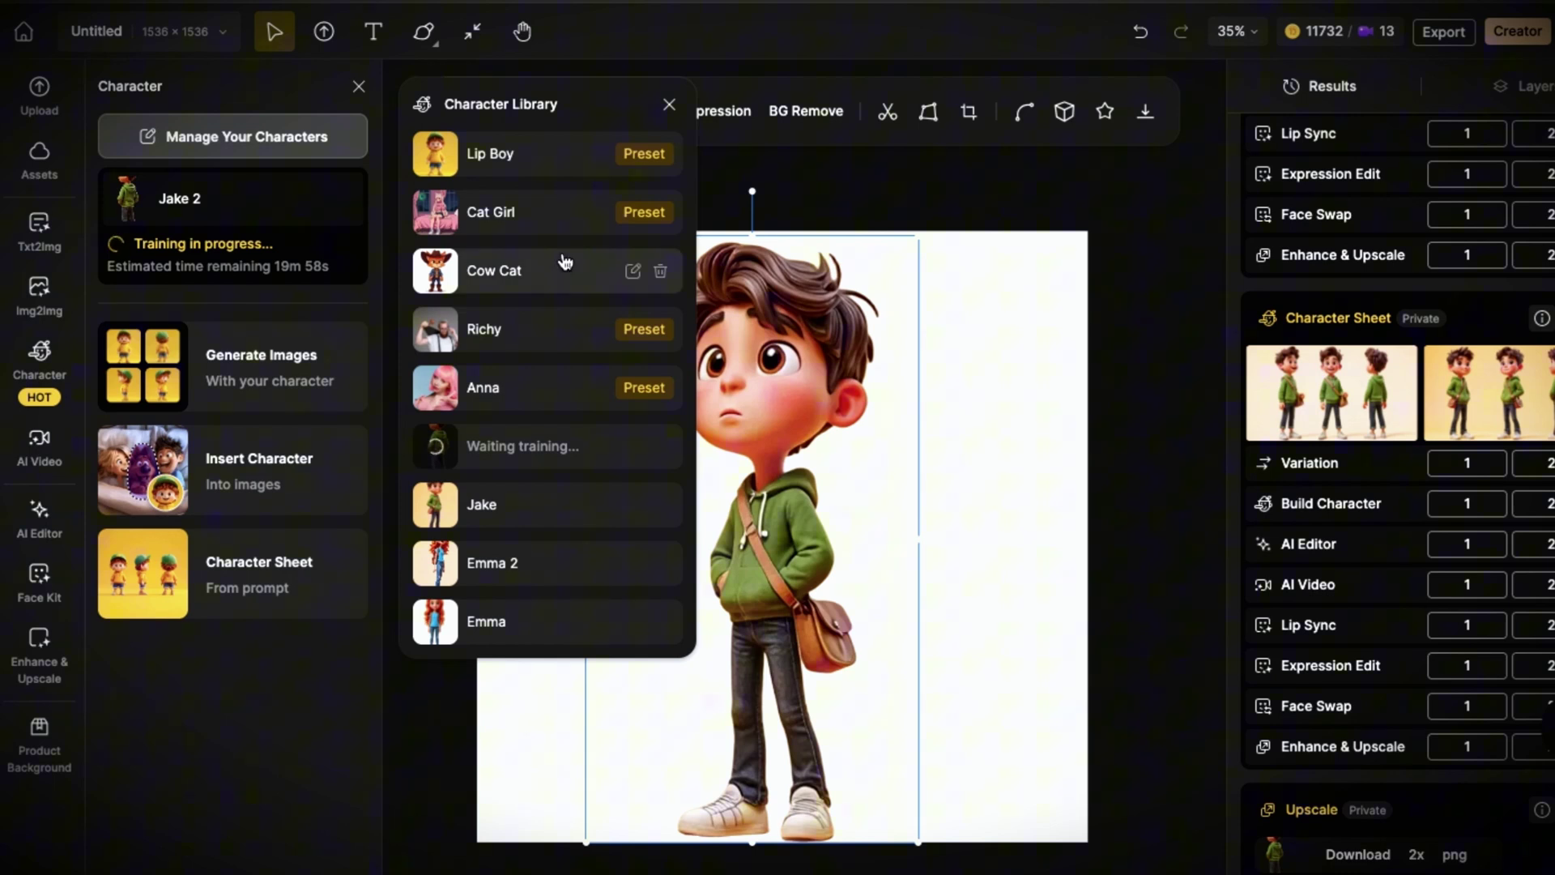
left_click(669, 110)
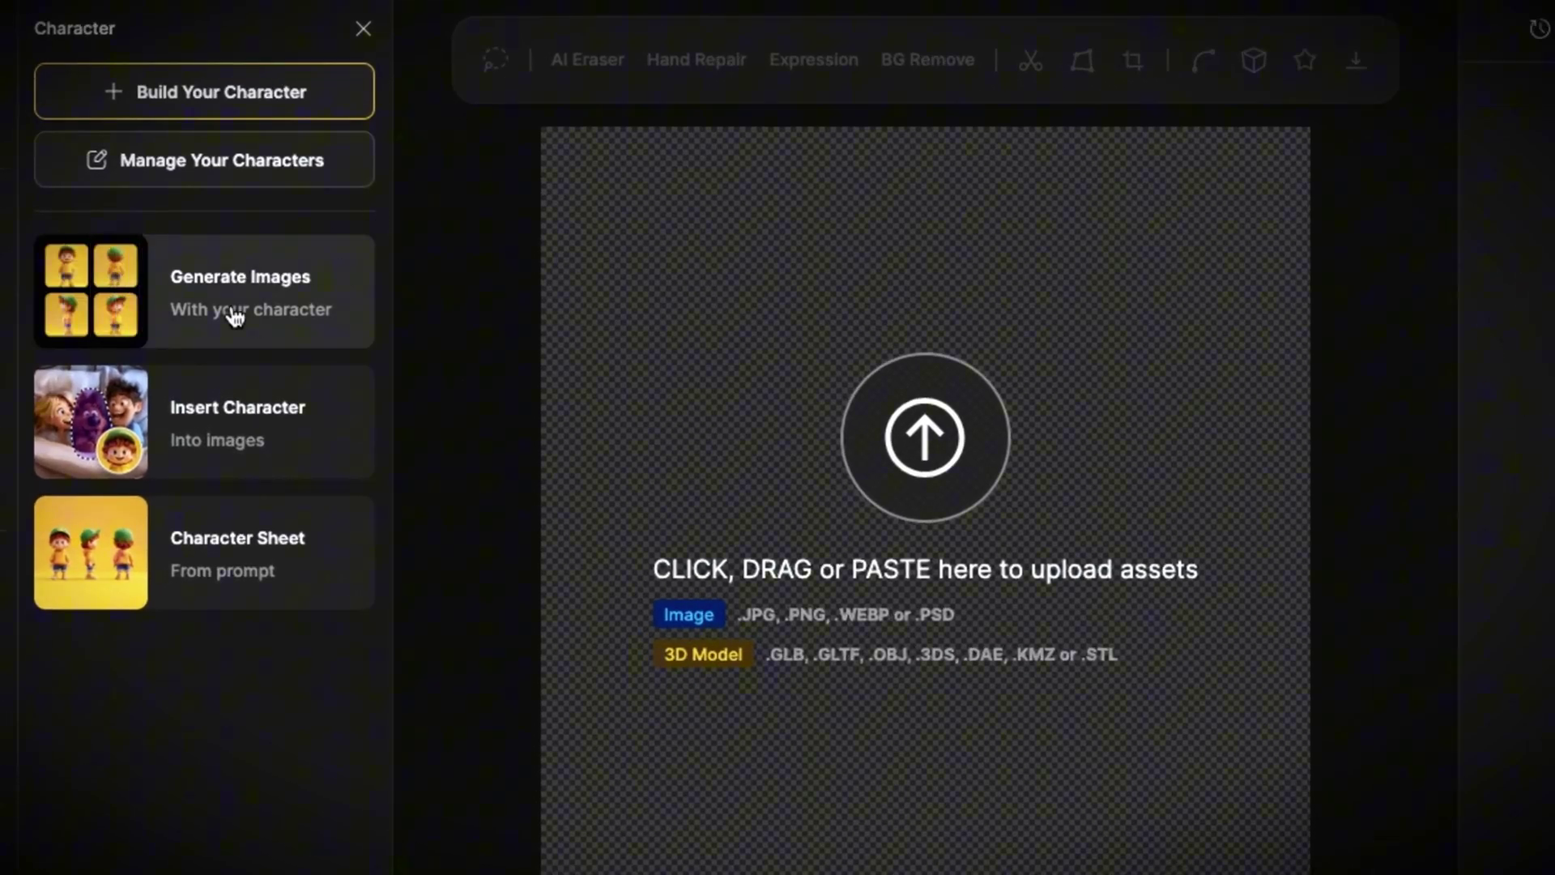
Step: Paste the Emma and Jake log scene prompt into Generate Images with a saved character
left_click(234, 314)
left_click(202, 246)
type("Emma and Jake sitting on a log, Emma is laughing and Jake is talking while sharing a snack.Daylight with forest background")
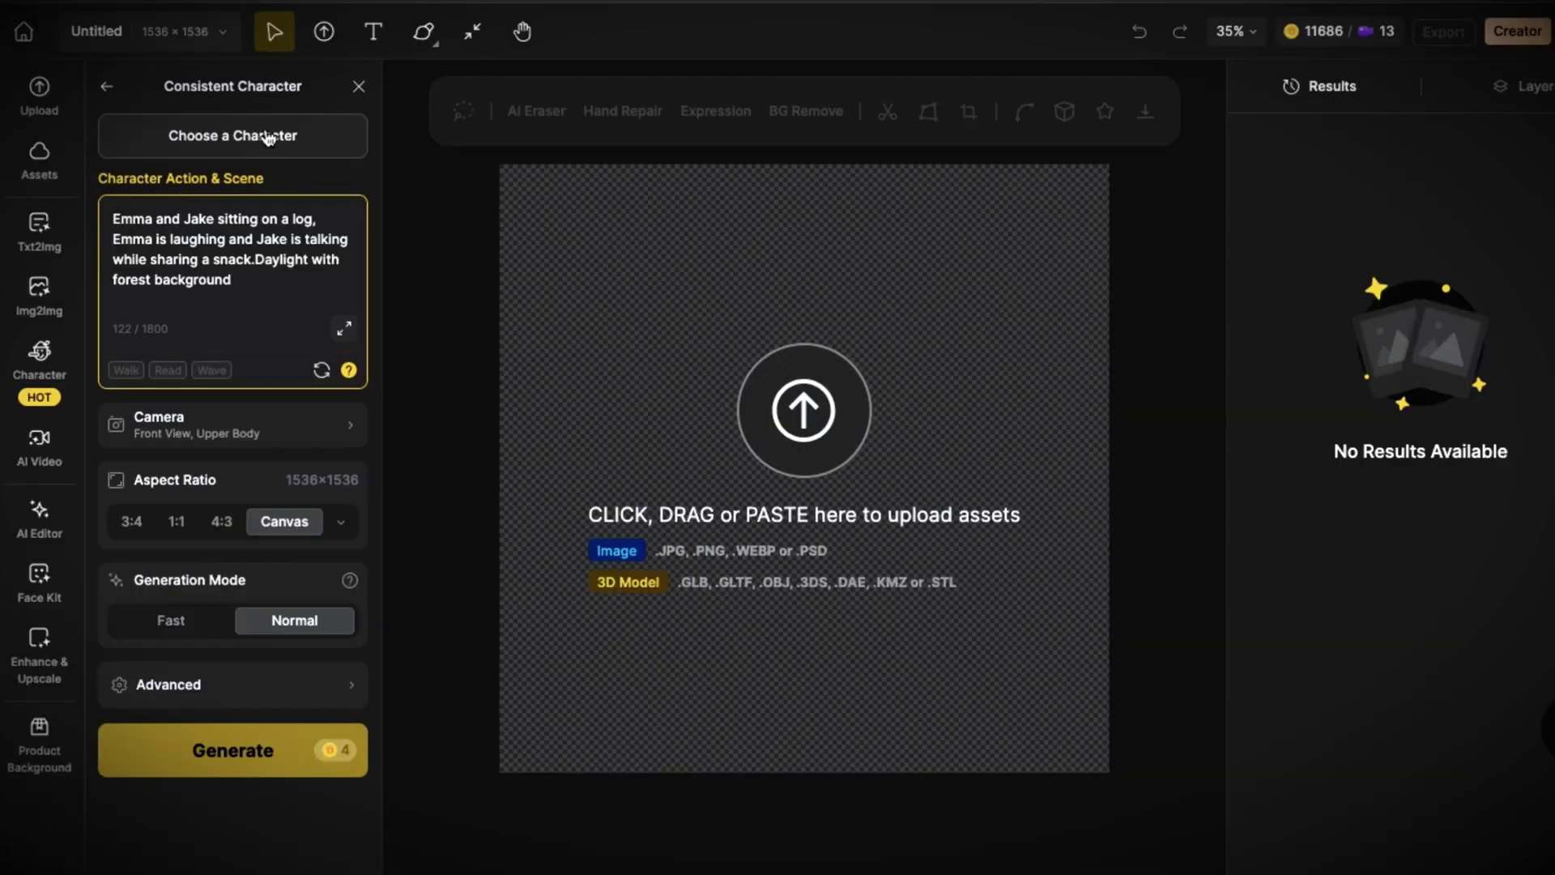
Step: Choose Emma 2 as the character, dismiss the tip, and start editing the action text
left_click(251, 95)
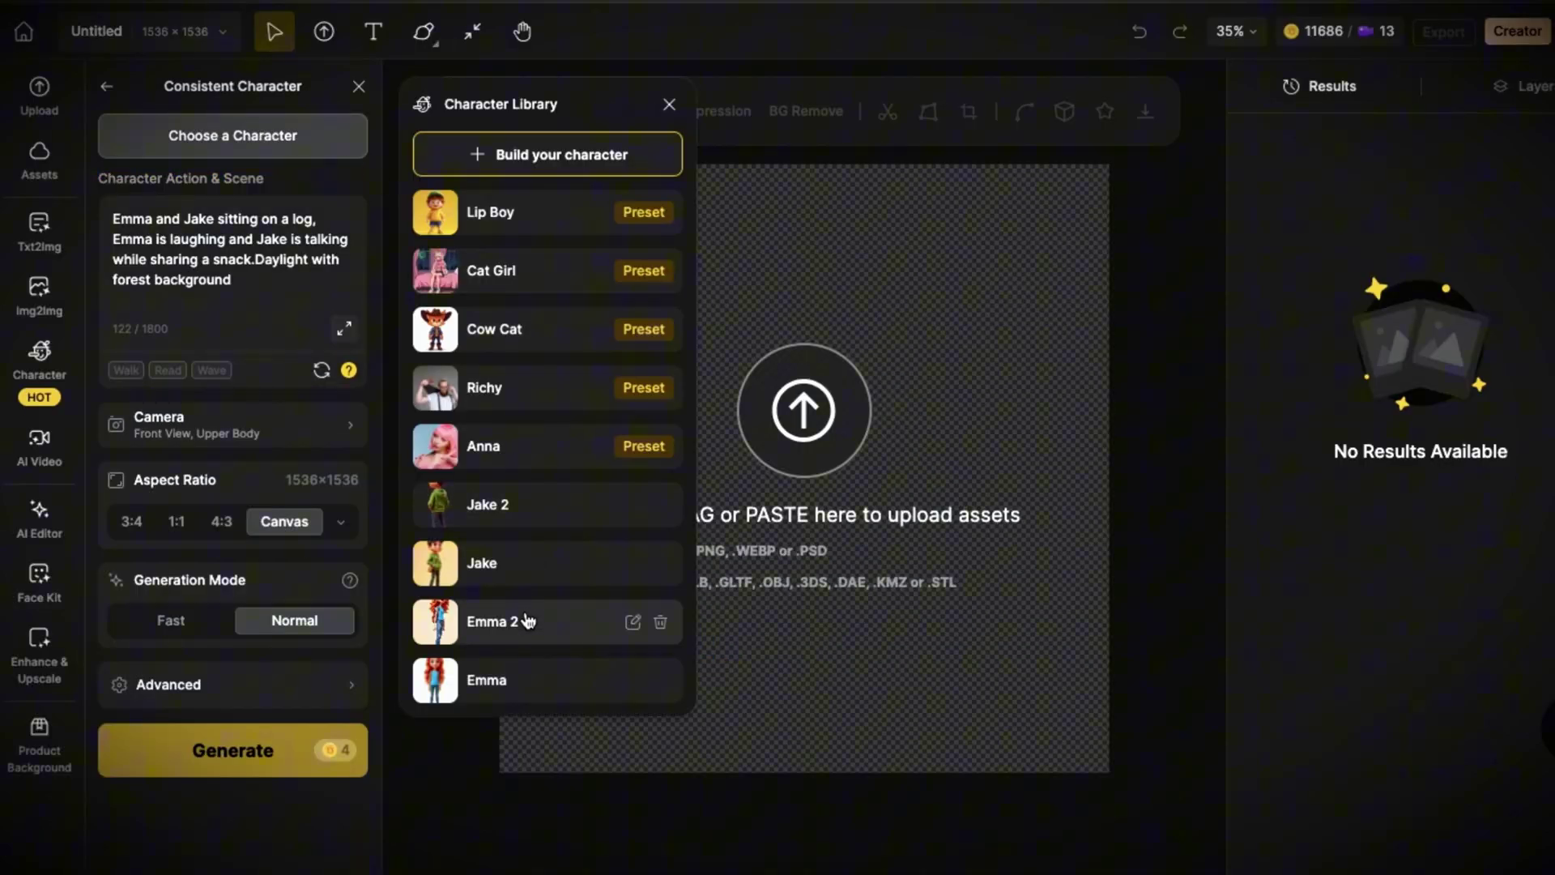
left_click(527, 620)
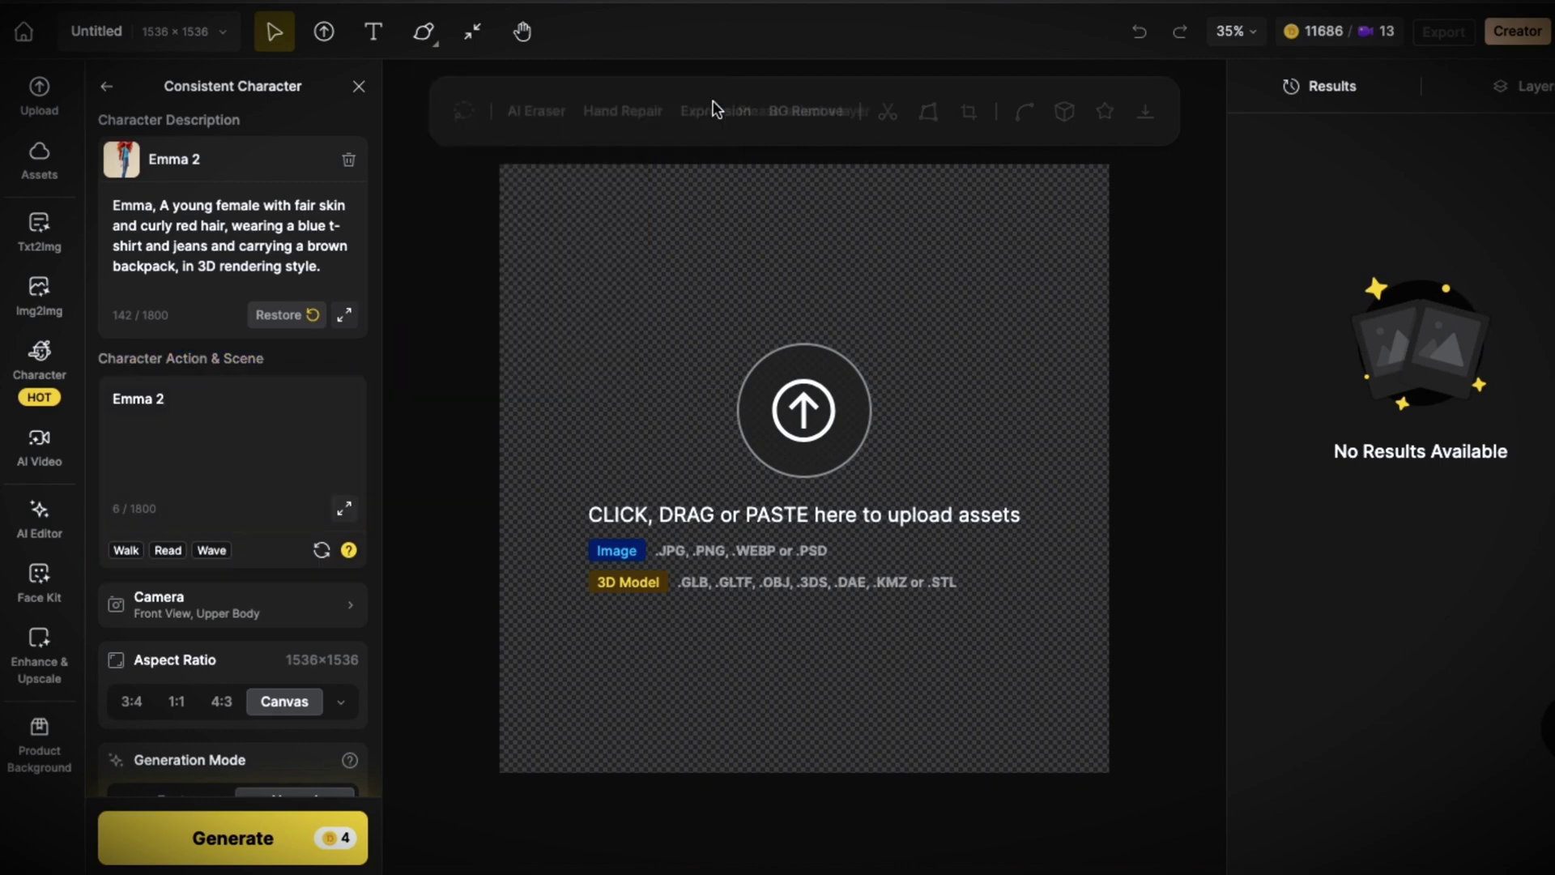
left_click(713, 102)
left_click(199, 401)
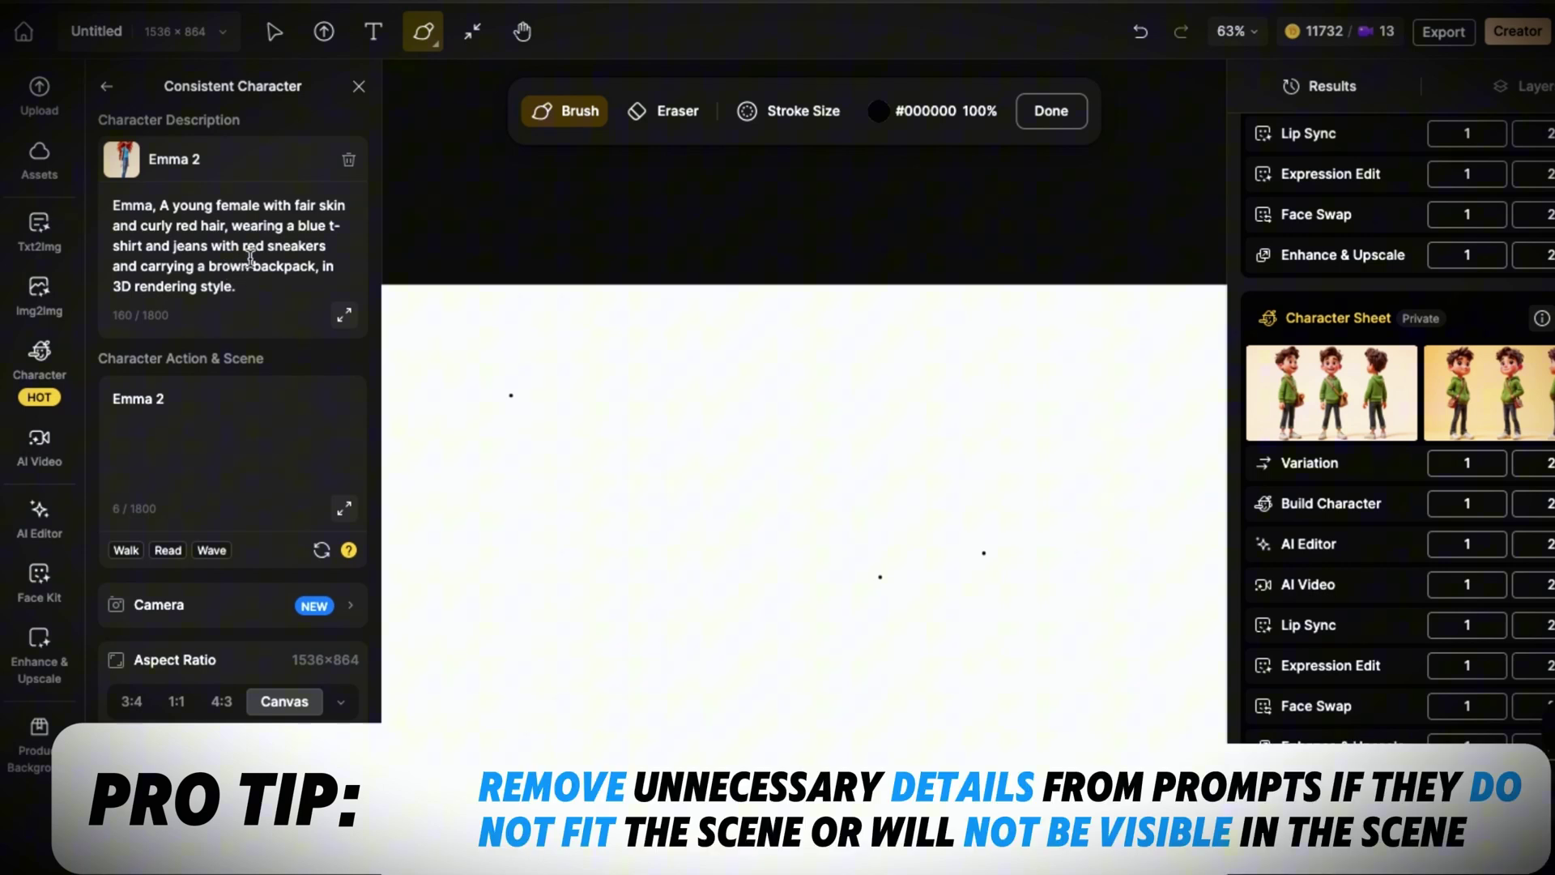
Step: Describe Emma 2's action as 'is hiking up a mountain, looking determined.'
left_click_drag(242, 246, 329, 247)
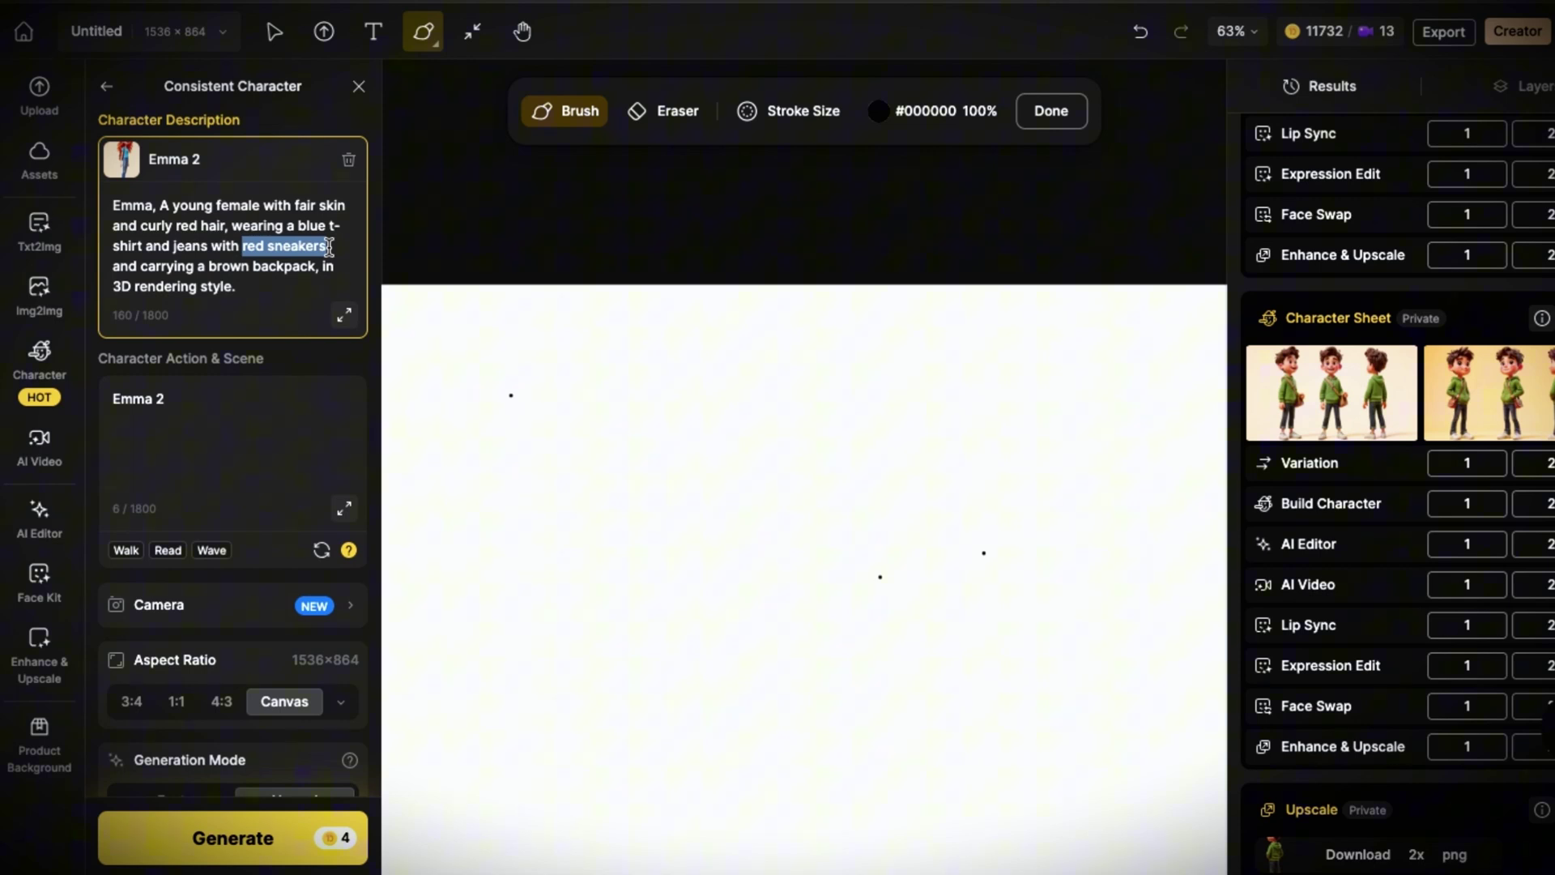
left_click(227, 397)
type("is hik")
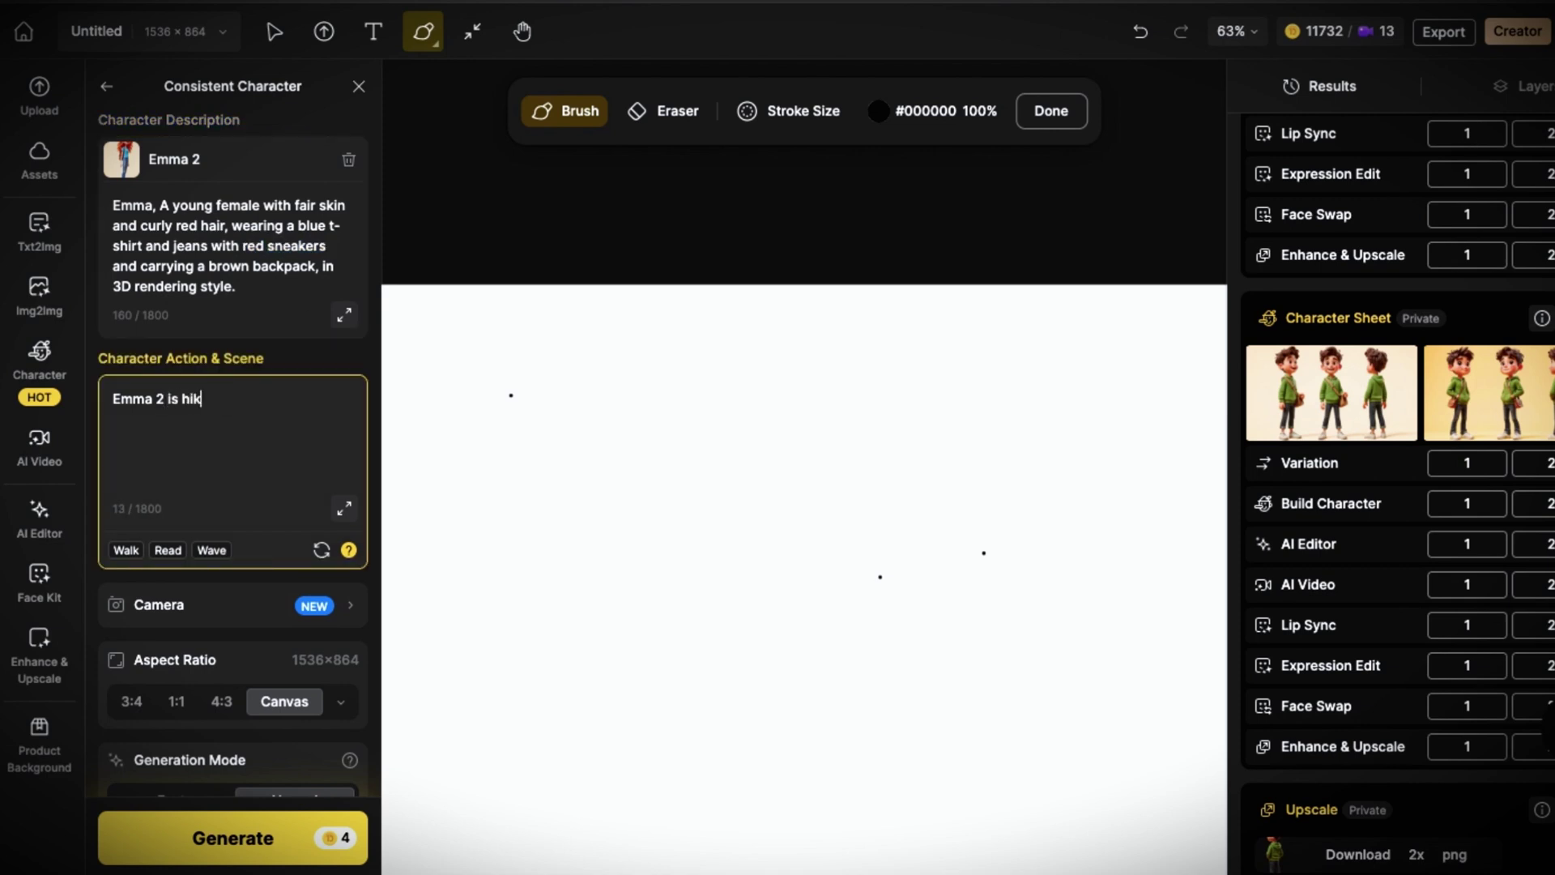
type("ing up a mountain, looking")
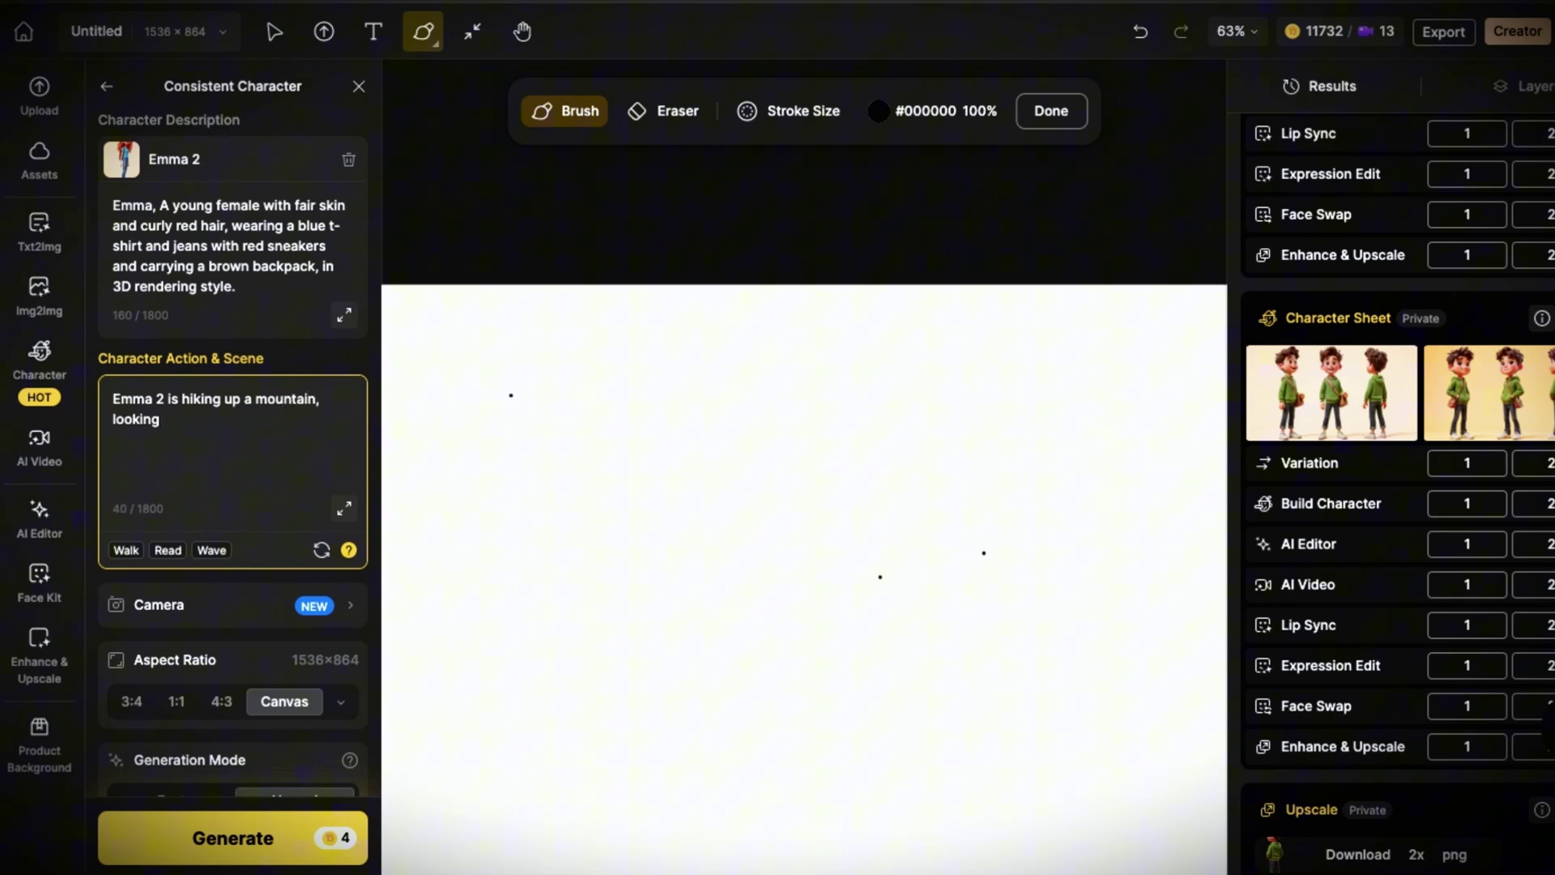
type(" determined.")
Step: Set the camera to Left View and Wide Shot, generate, and place the second result
scroll(220, 556, "down", 1)
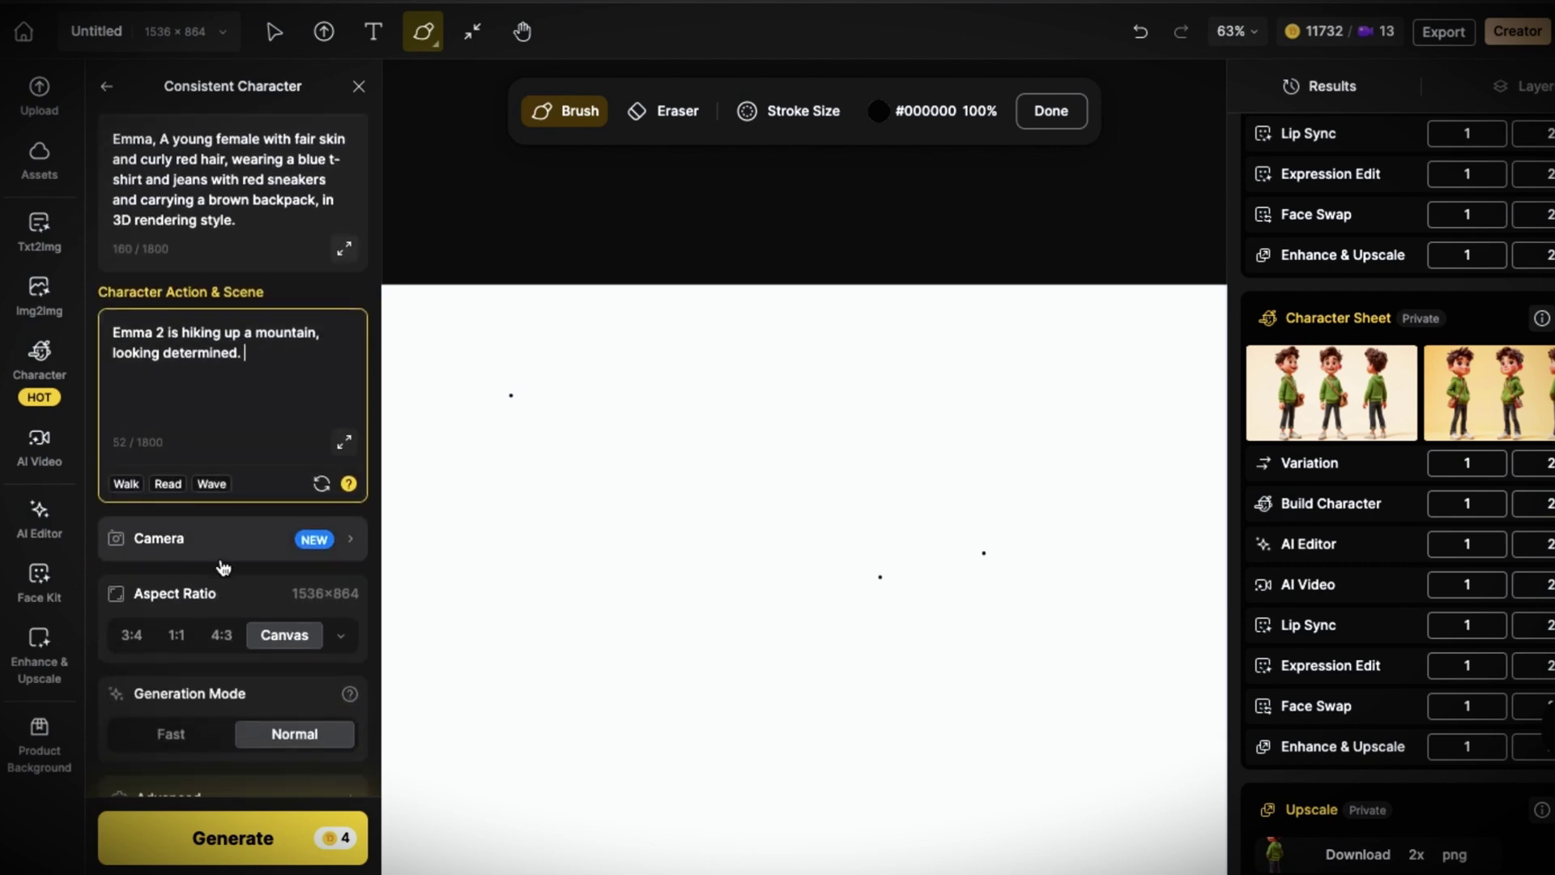
left_click(224, 563)
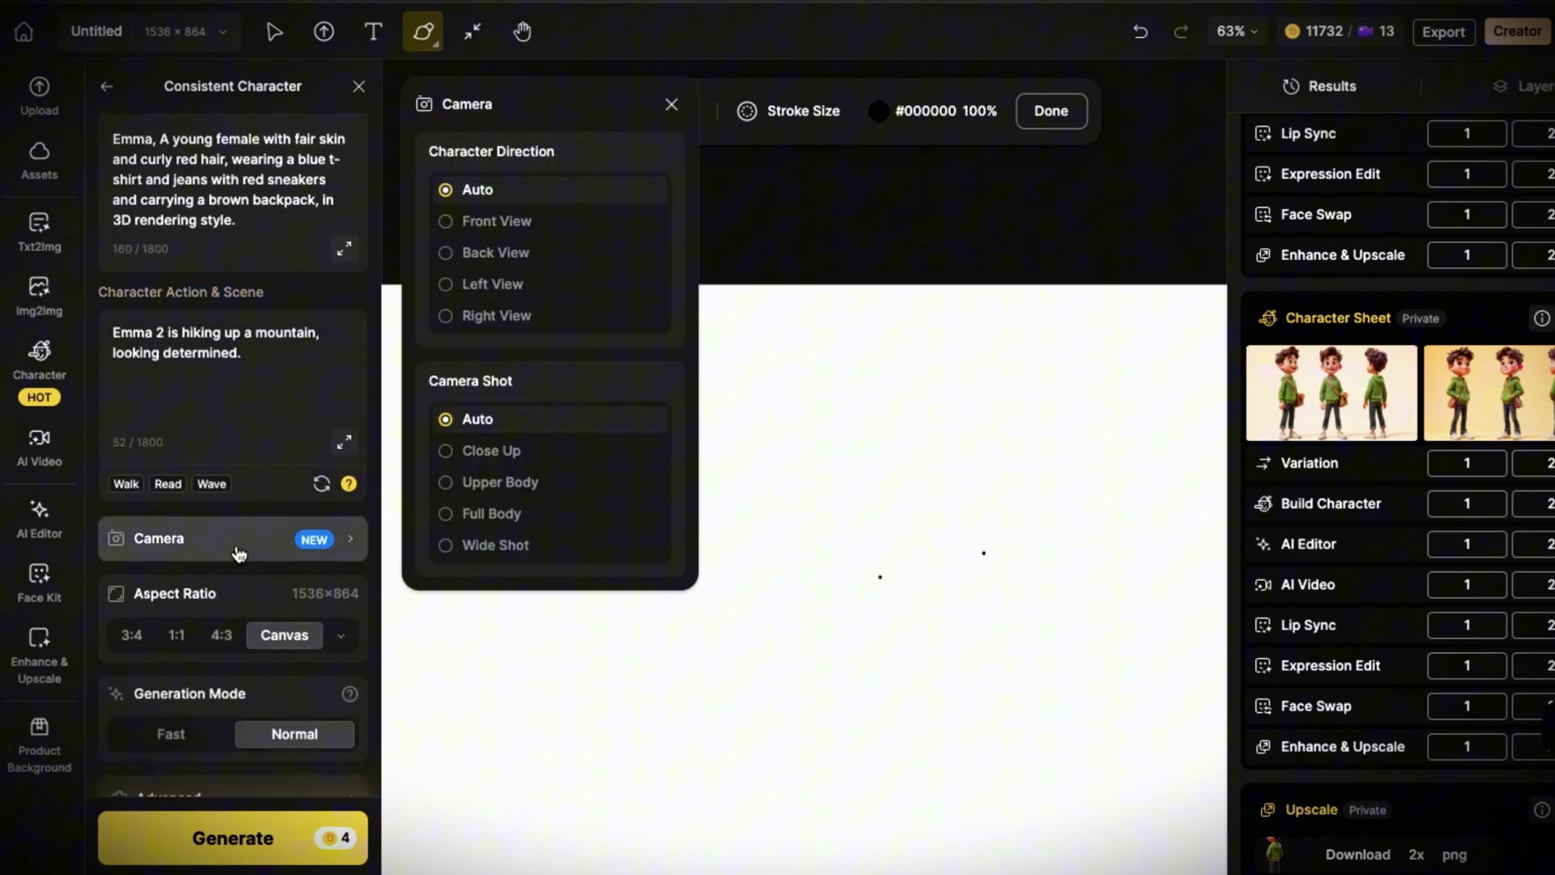
left_click(500, 285)
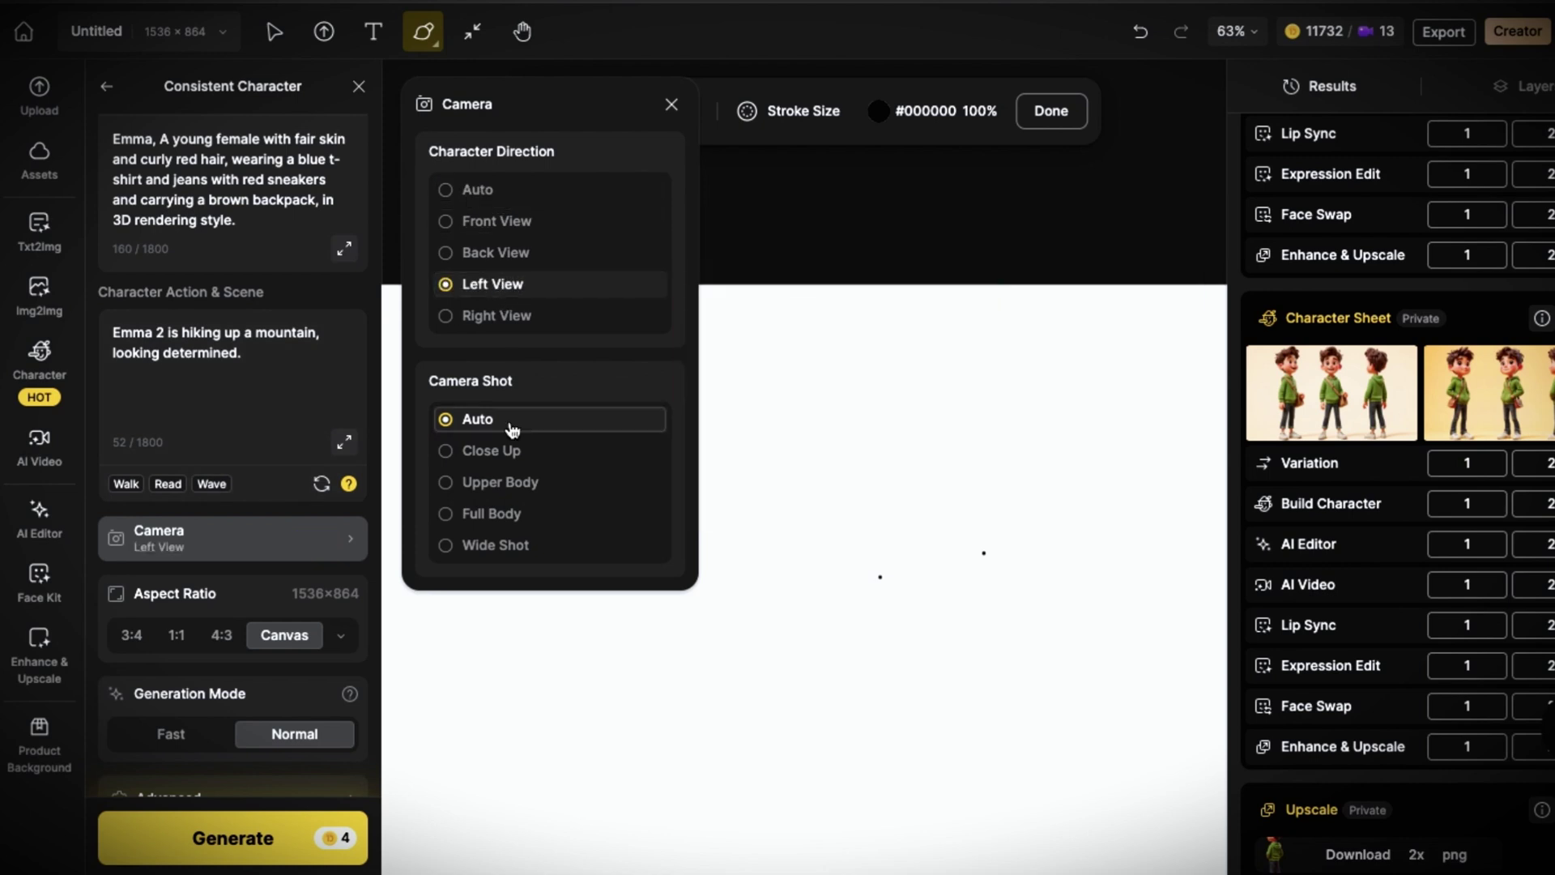
left_click(518, 544)
scroll(196, 738, "down", 1)
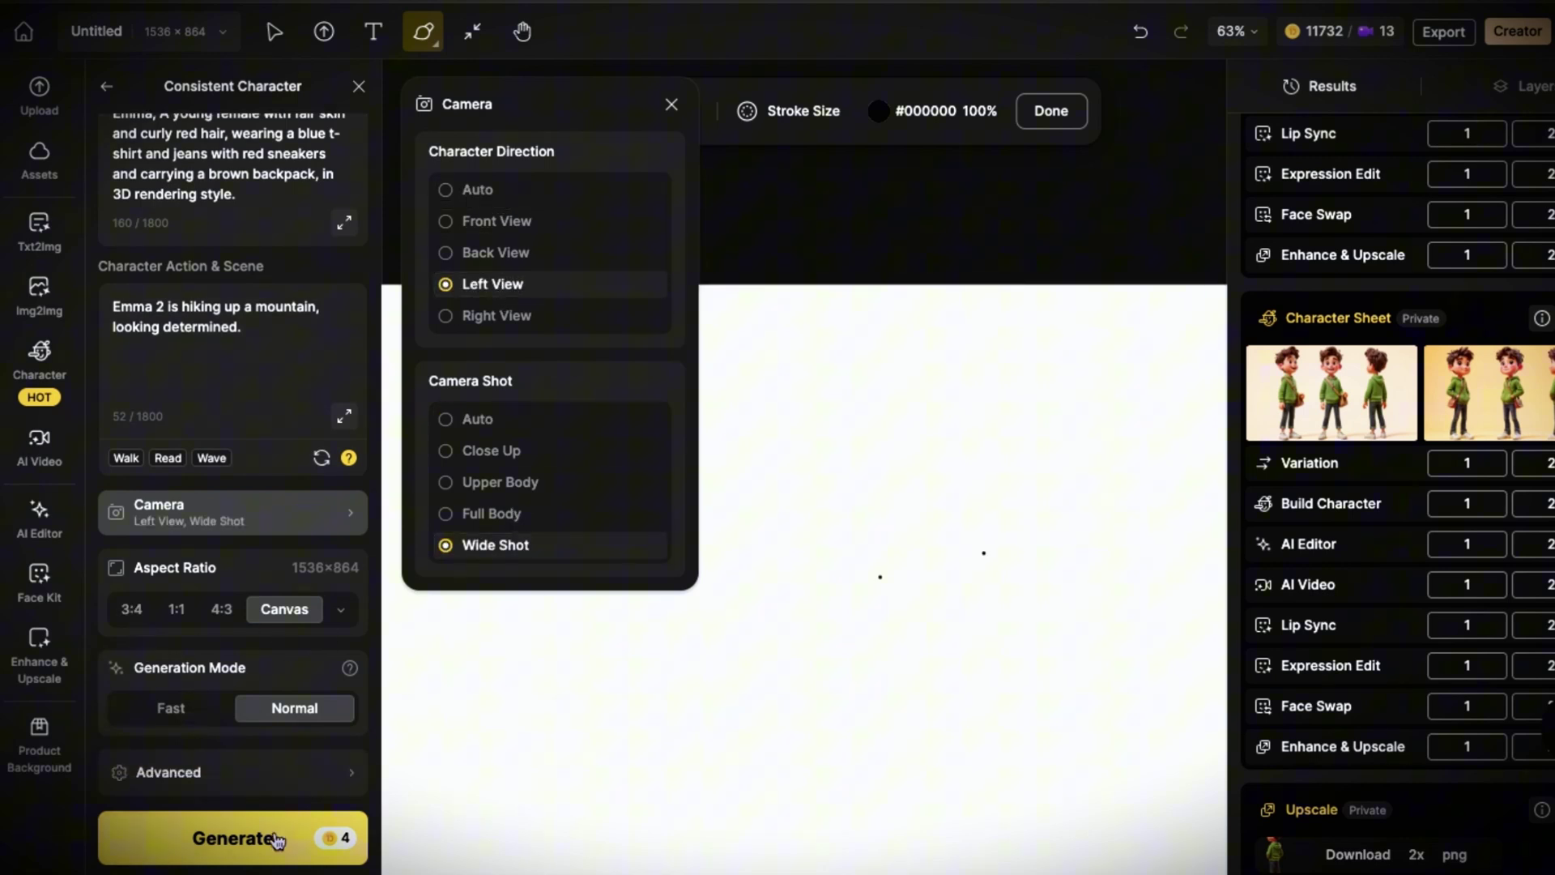
left_click(672, 103)
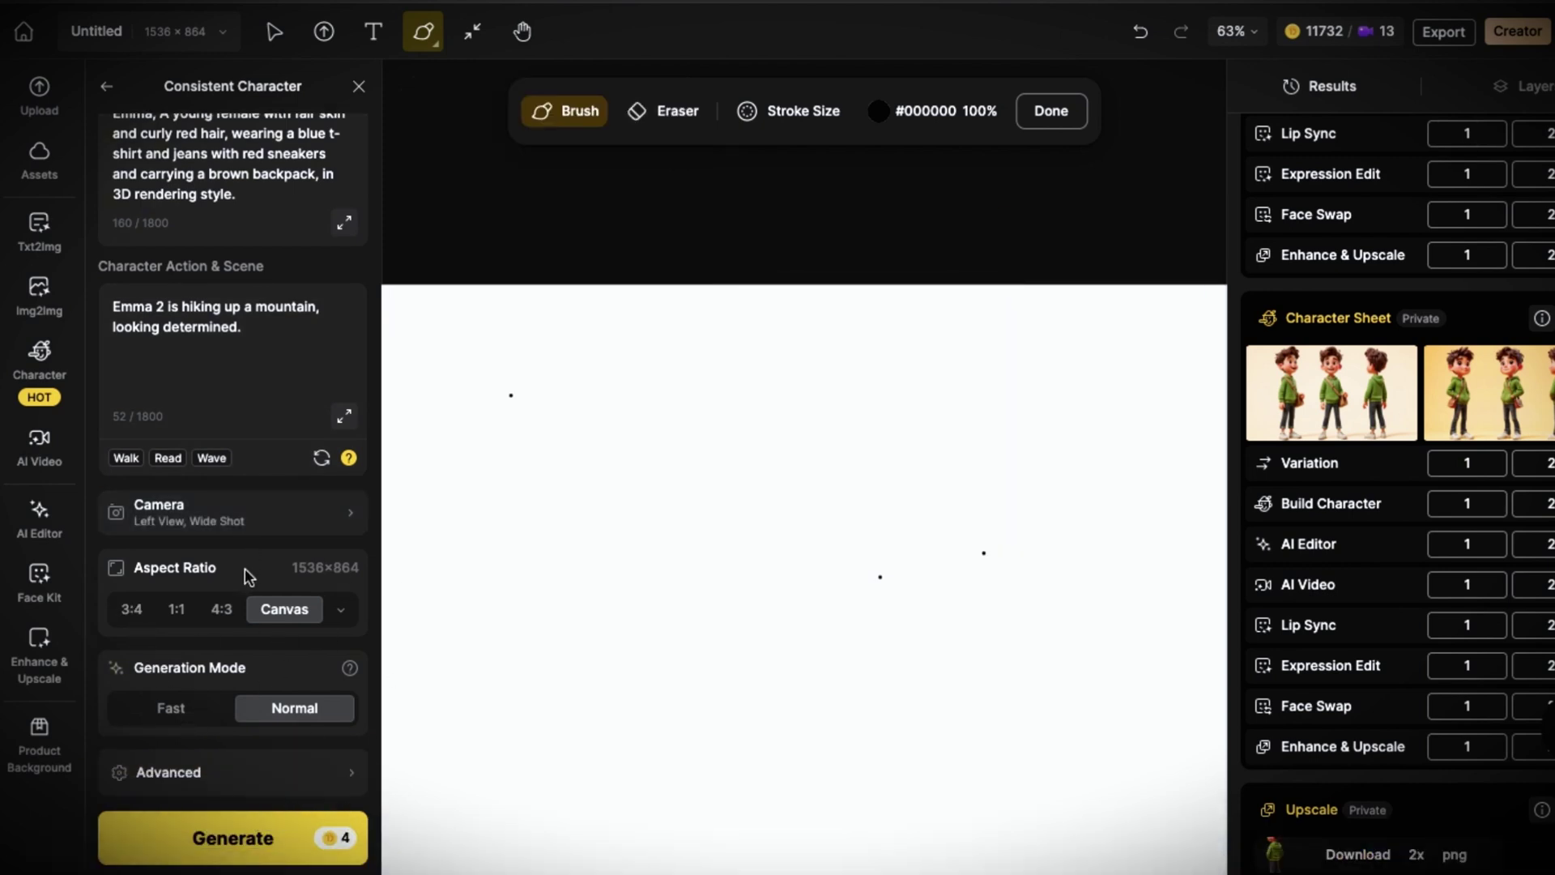
left_click(247, 834)
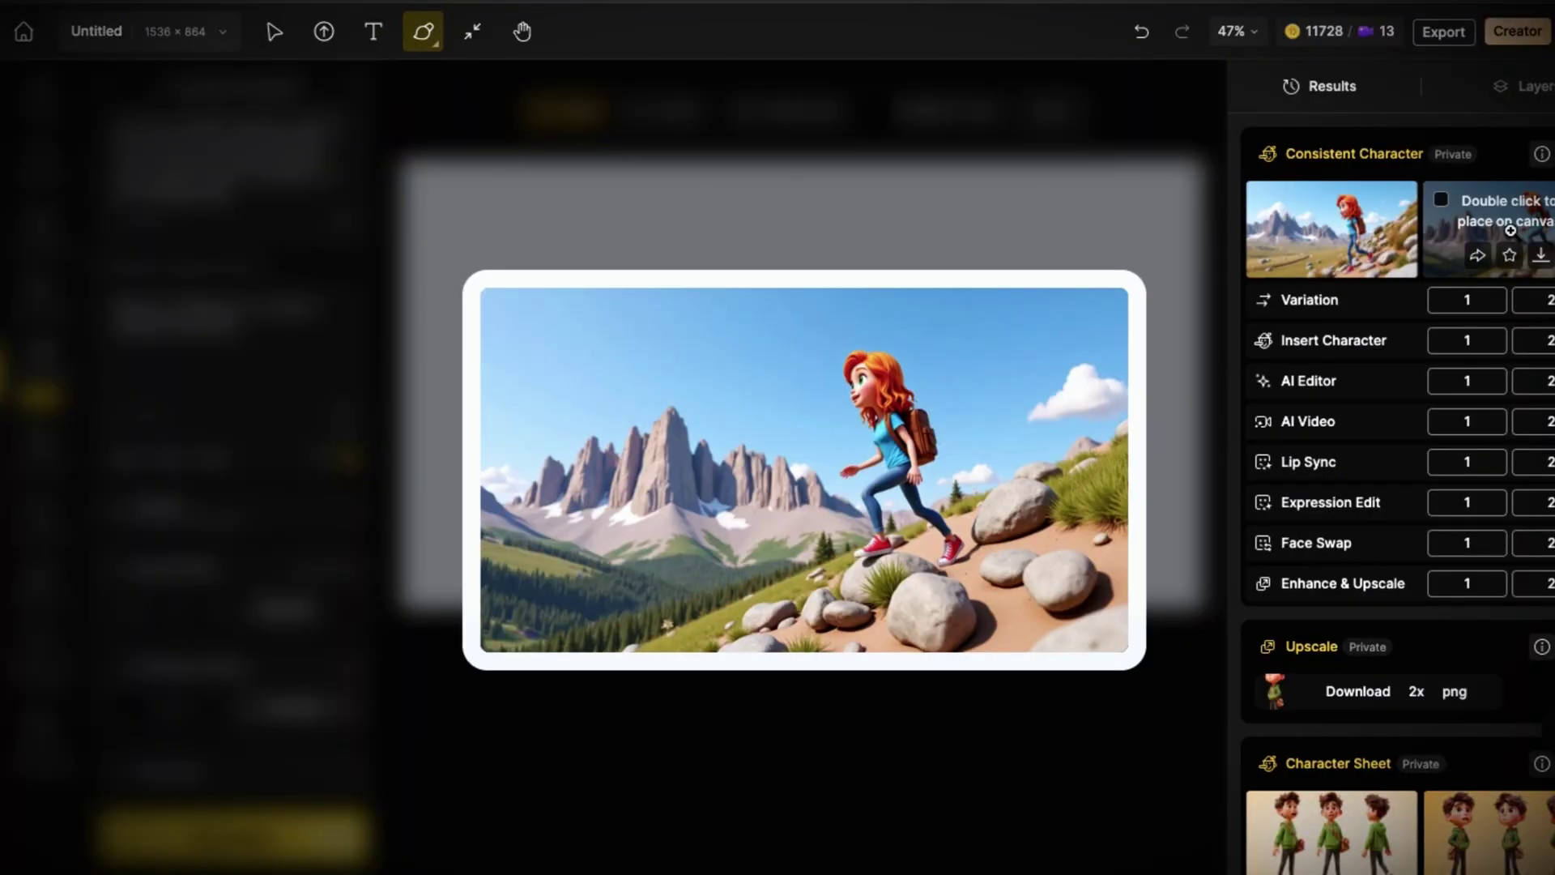
double_click(1511, 219)
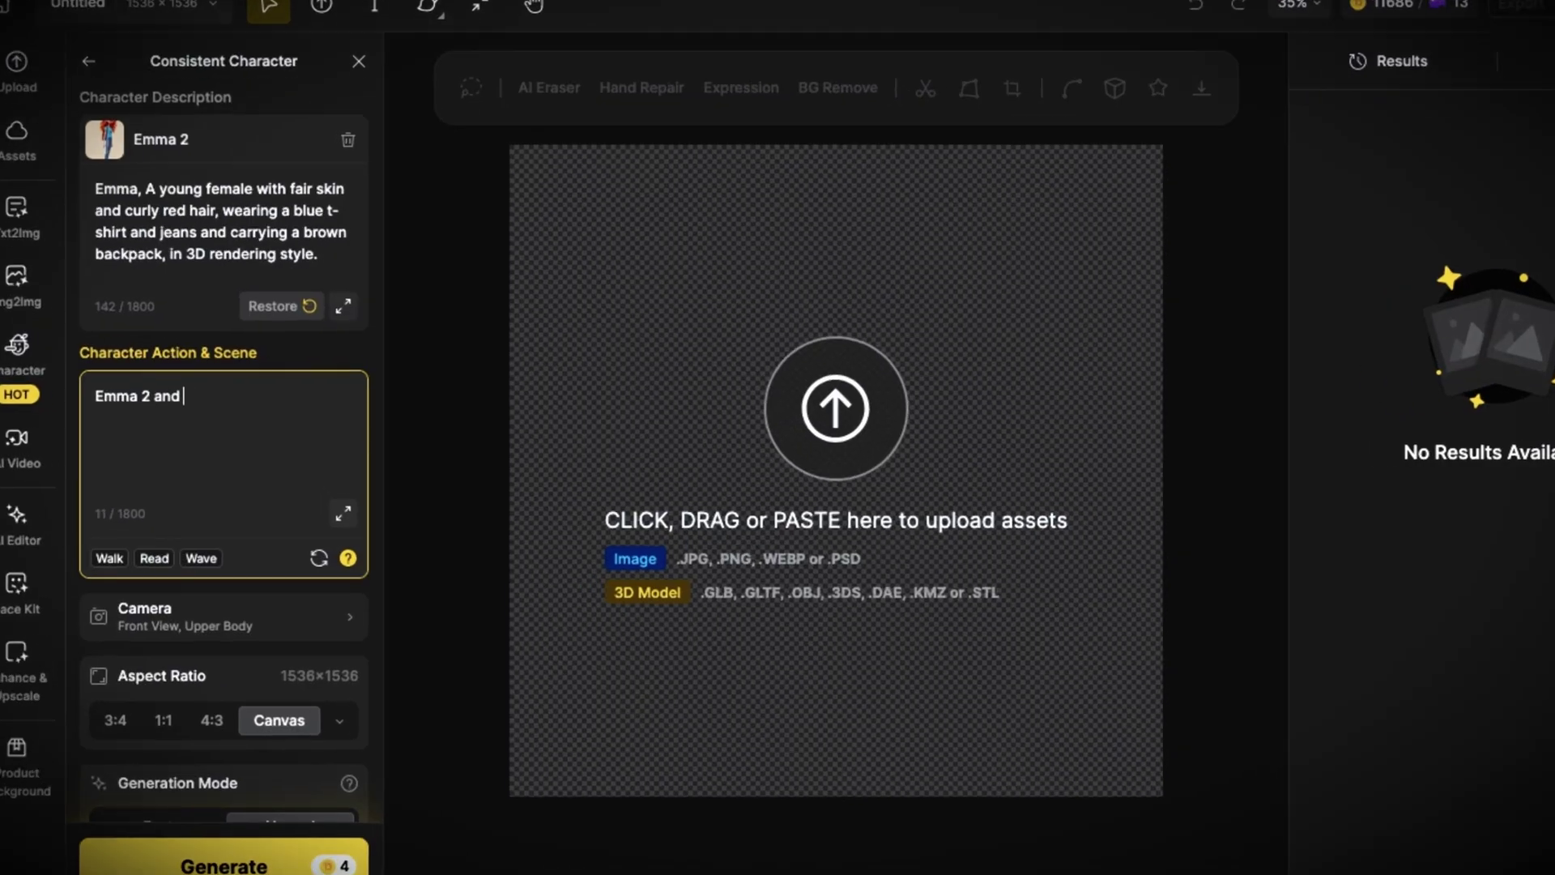
Step: Describe Emma and Jake sharing a snack on a log, keep Front View, Upper Body, and generate
type("Jake sitting on ")
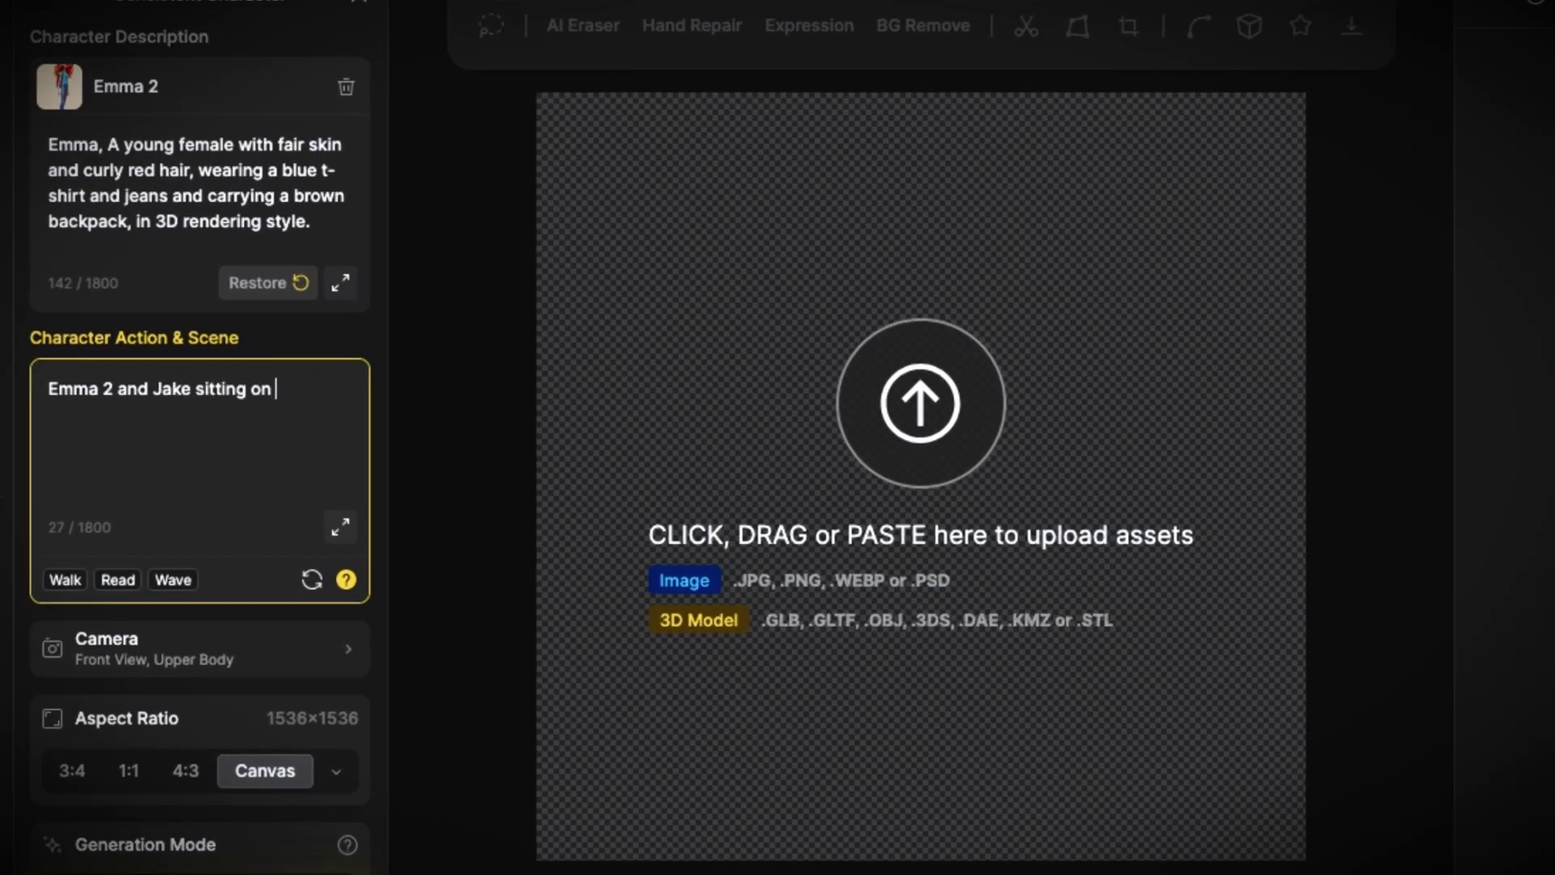
type("a log, she is laughing while jake is talking")
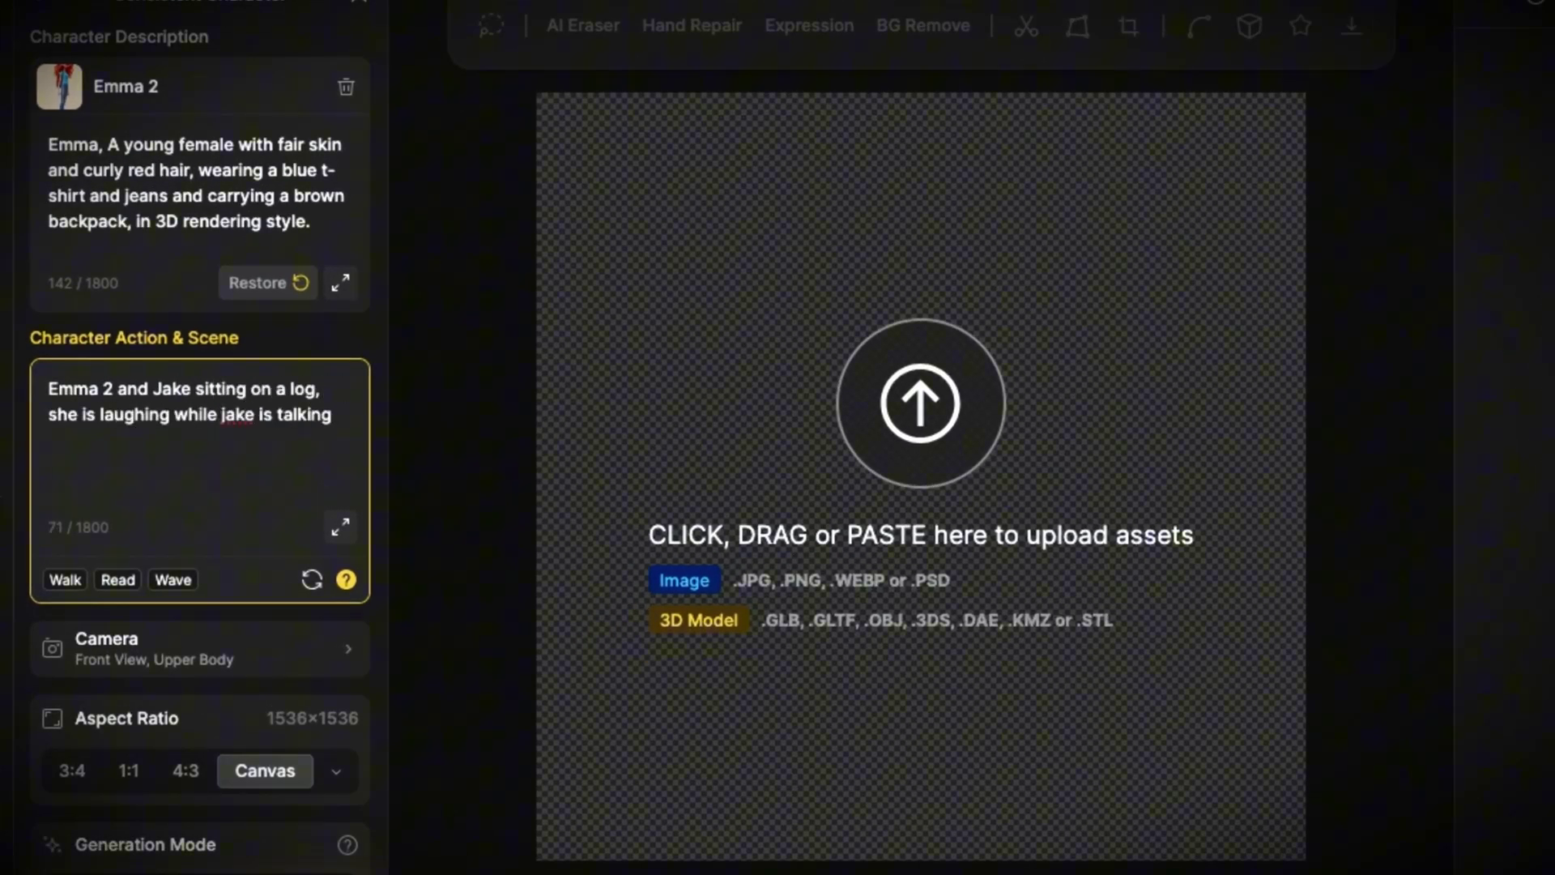
type(", they are sharing a cnack. Daylight with ")
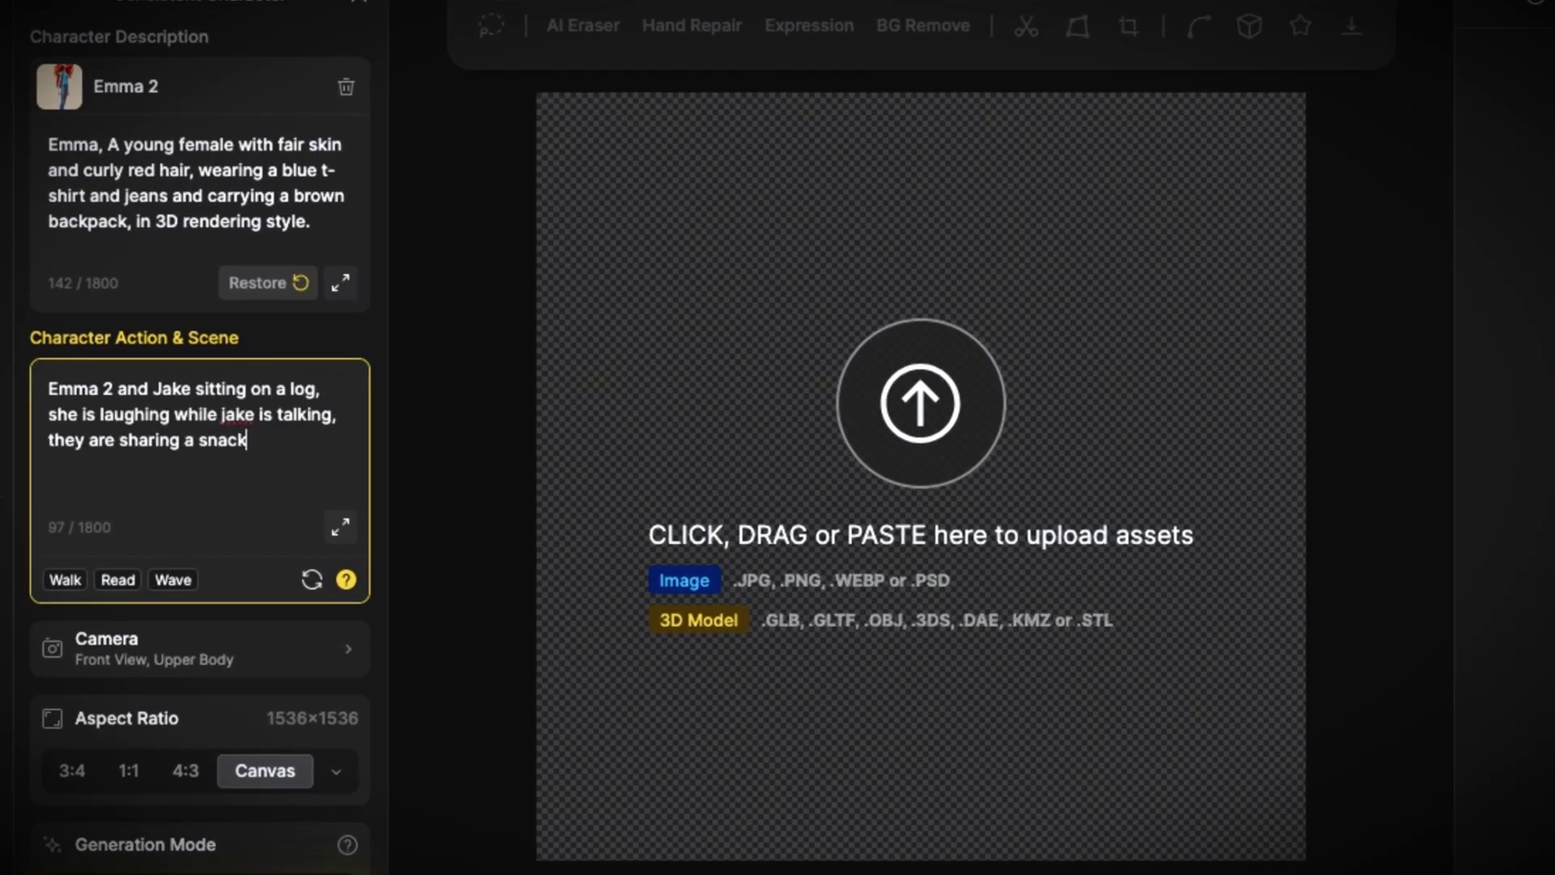
type("forest background.")
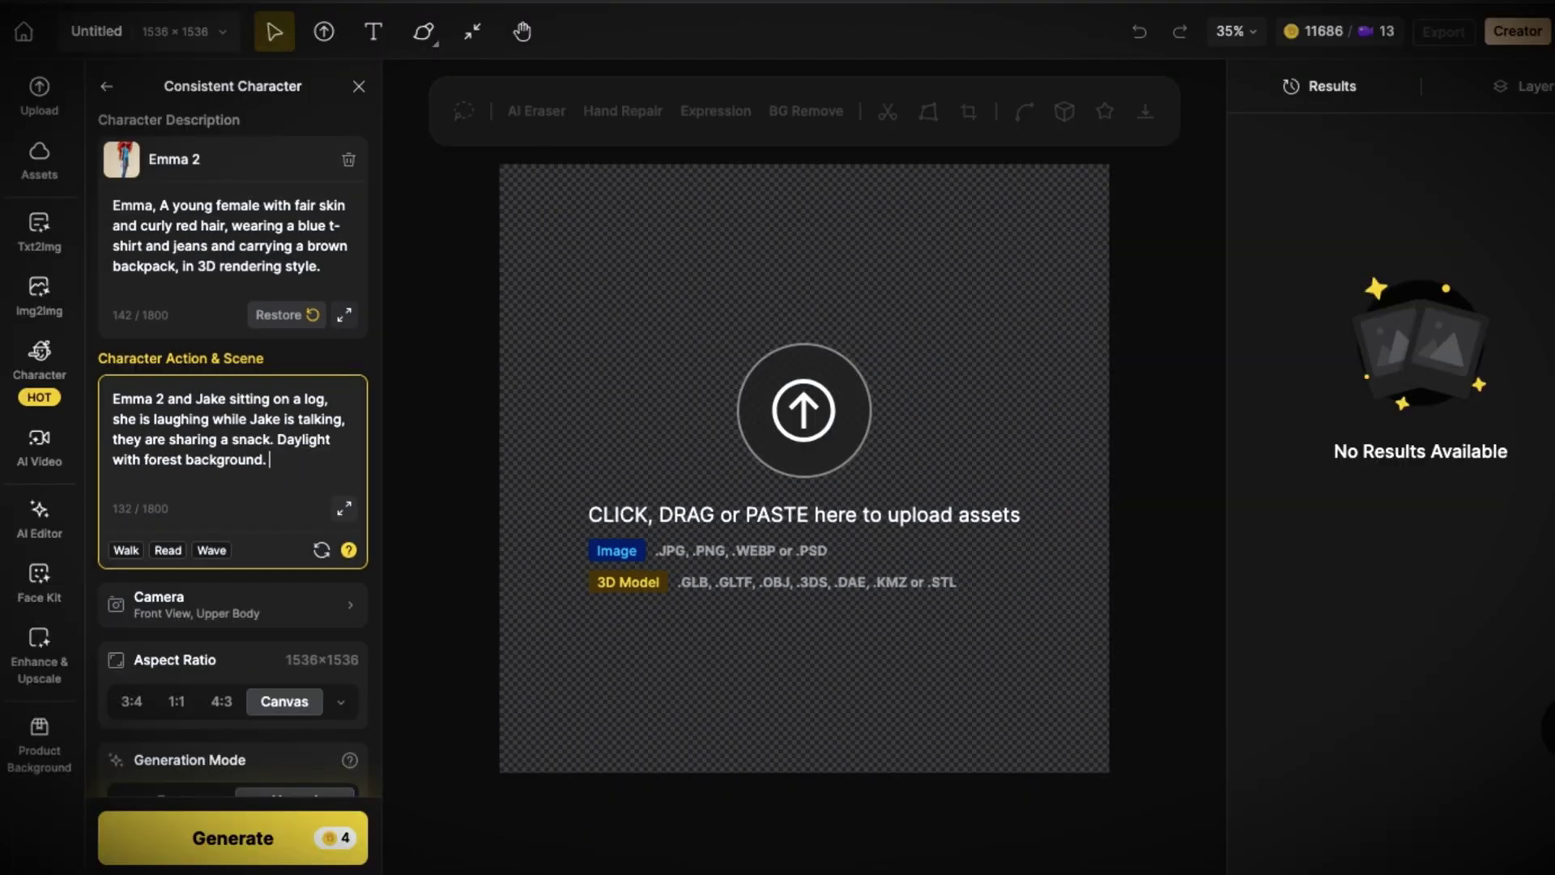
scroll(352, 609, "down", 2)
left_click(310, 527)
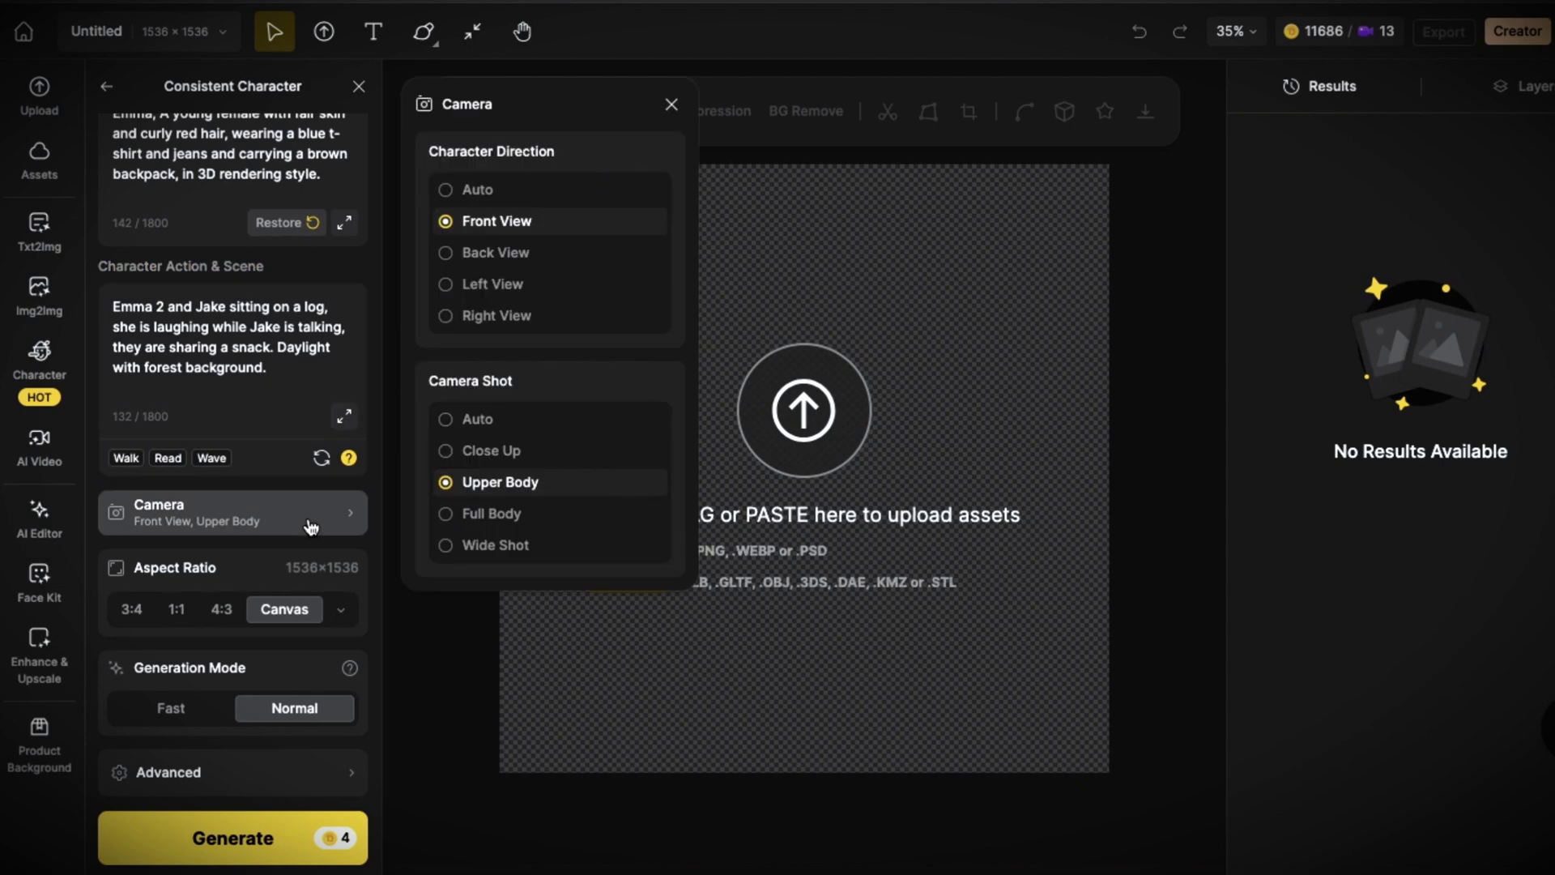
left_click(311, 526)
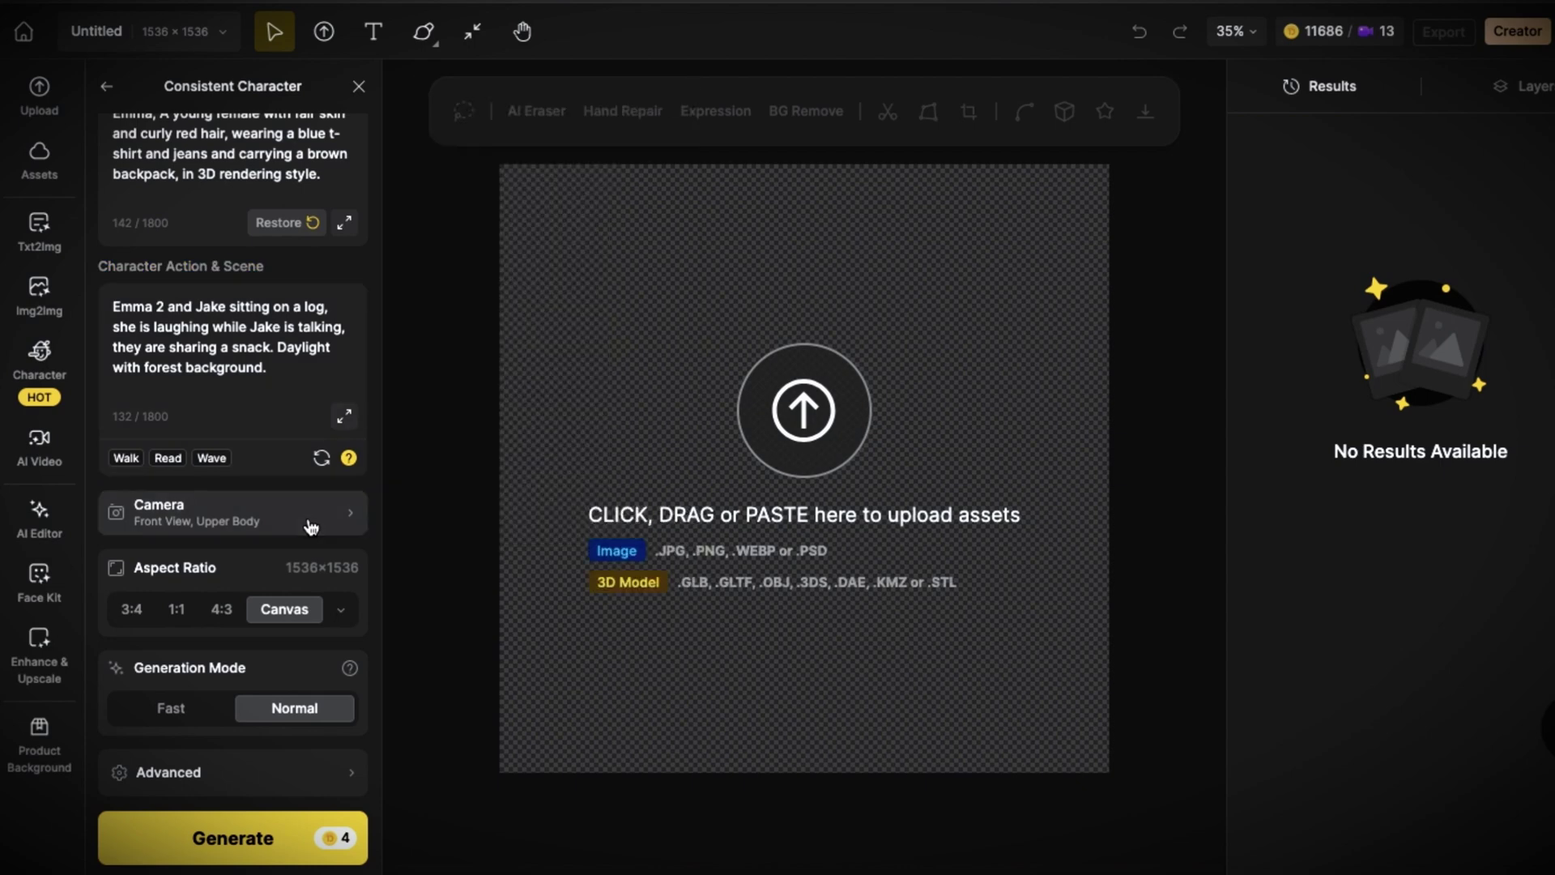
left_click(267, 843)
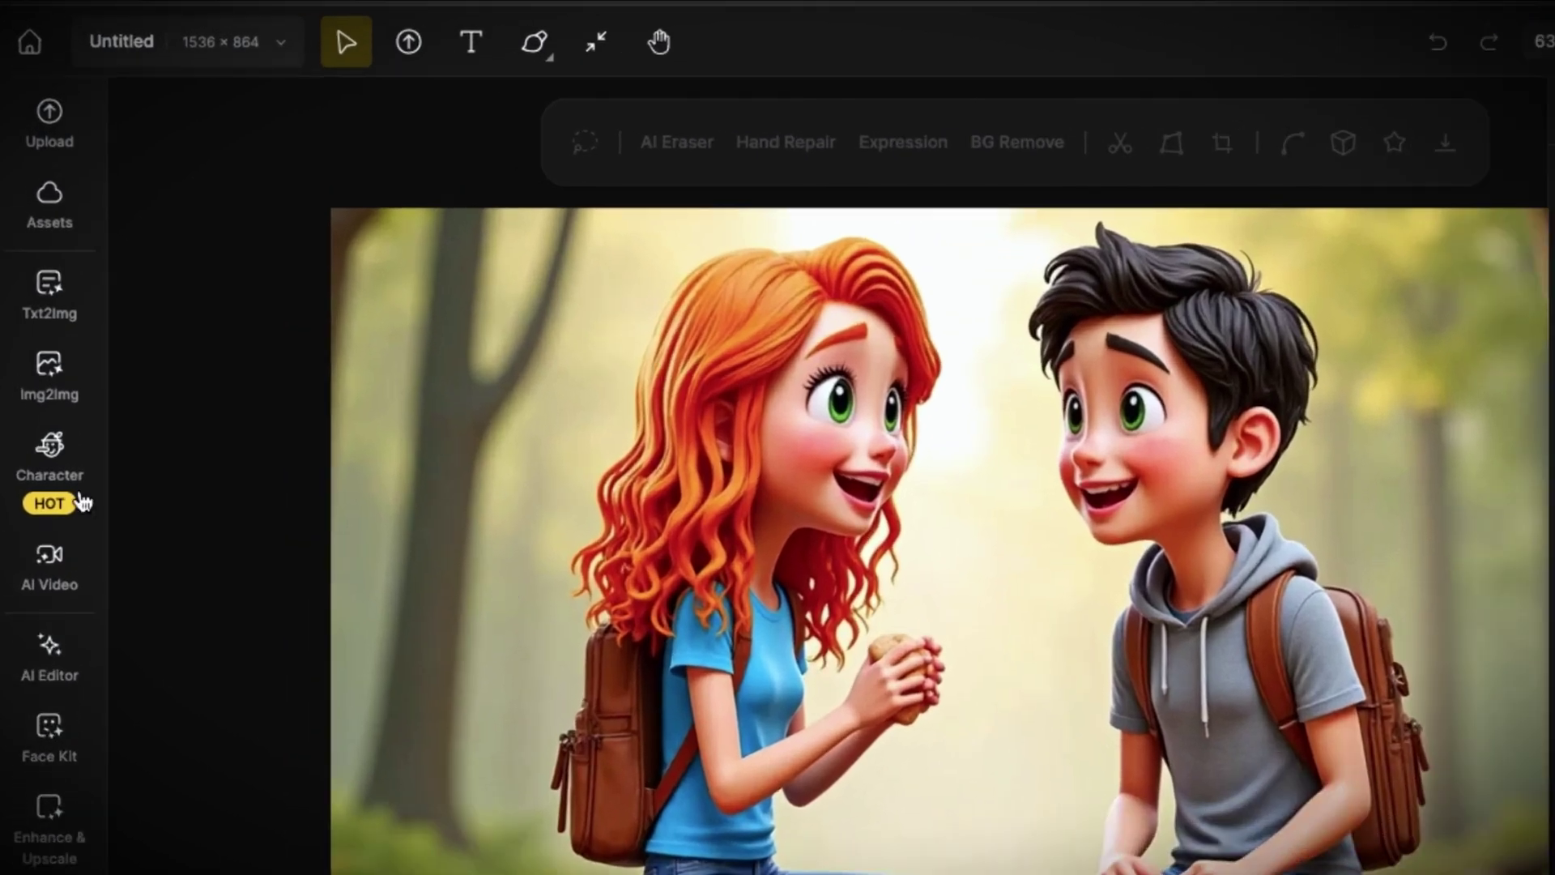
Step: Start Insert Character and lasso the boy in the forest scene
left_click(49, 465)
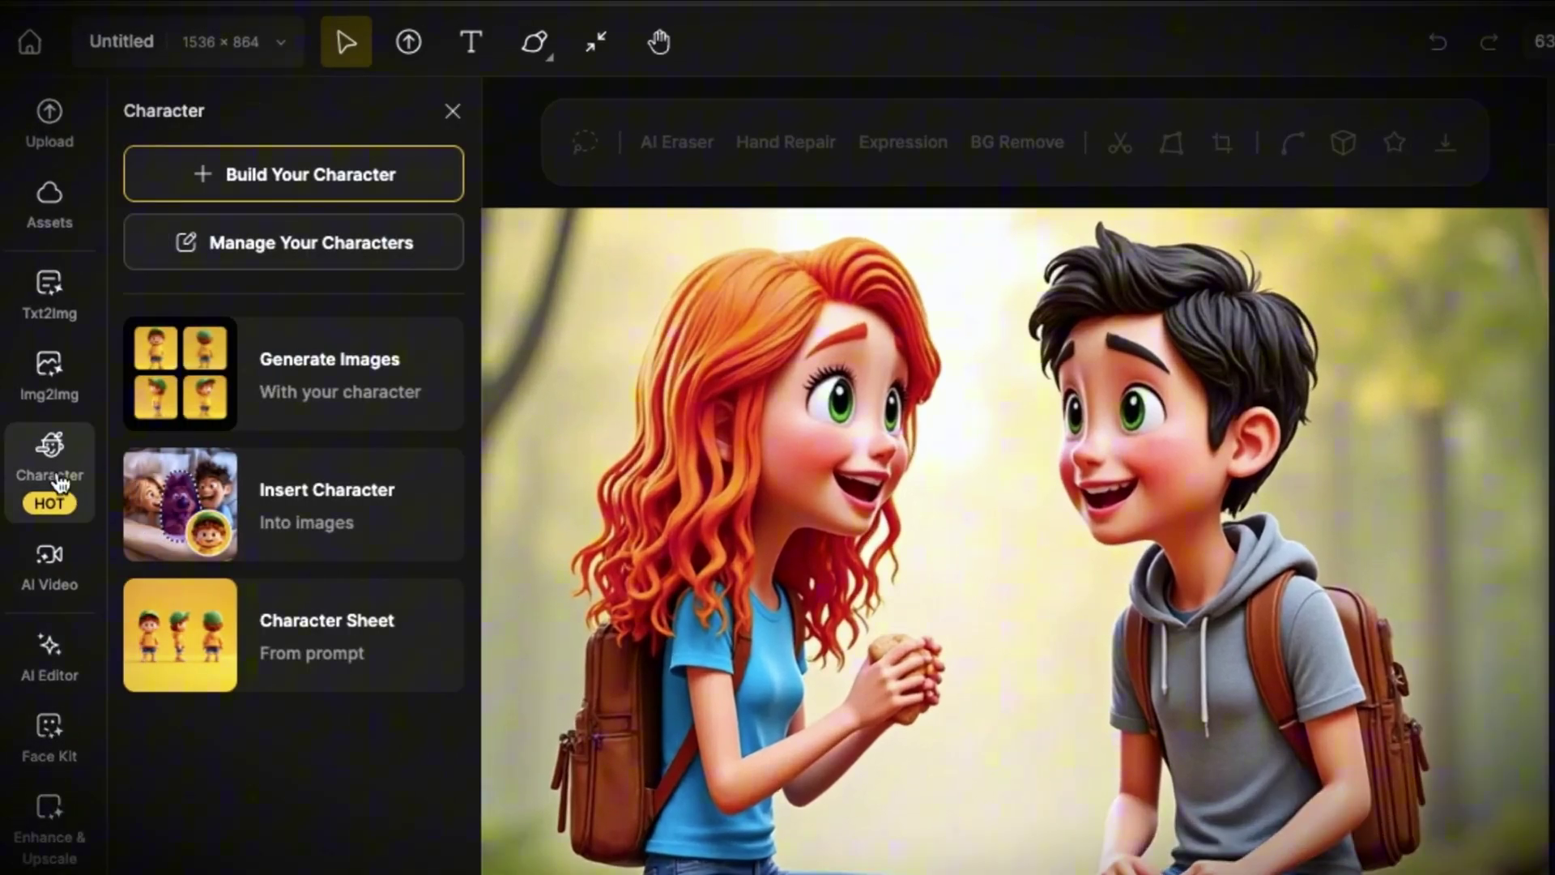
left_click(292, 497)
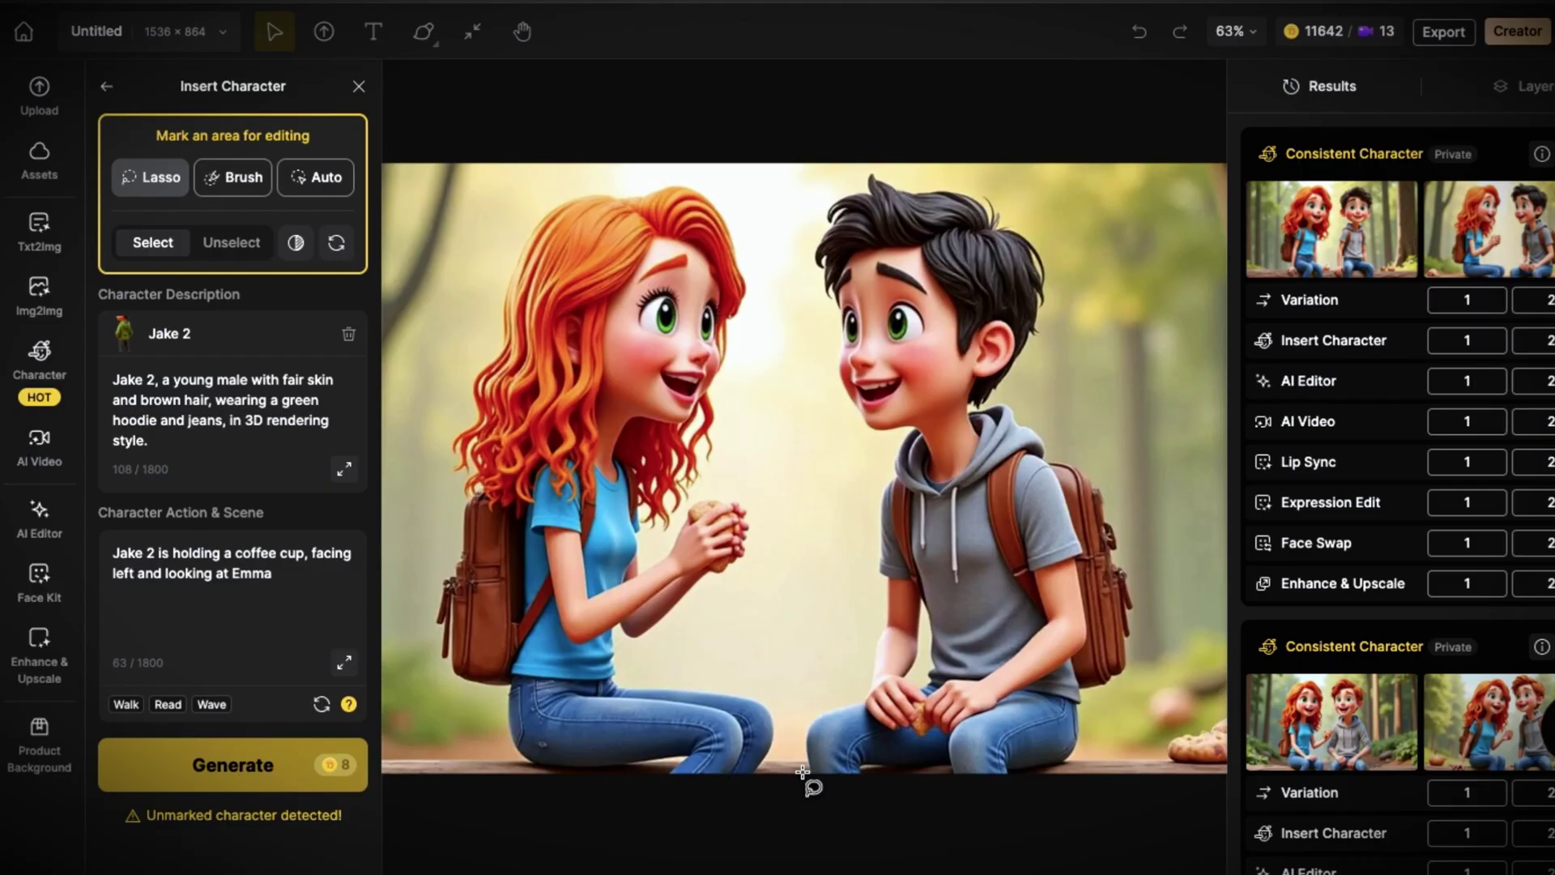
mouse_move(805, 774)
left_mouse_down()
mouse_move(806, 716)
mouse_move(847, 686)
mouse_move(861, 636)
mouse_move(885, 453)
mouse_move(855, 431)
mouse_move(825, 367)
mouse_move(801, 264)
mouse_move(820, 187)
mouse_move(870, 165)
mouse_move(1009, 185)
mouse_move(1076, 256)
mouse_move(1078, 293)
mouse_move(1032, 385)
left_mouse_up()
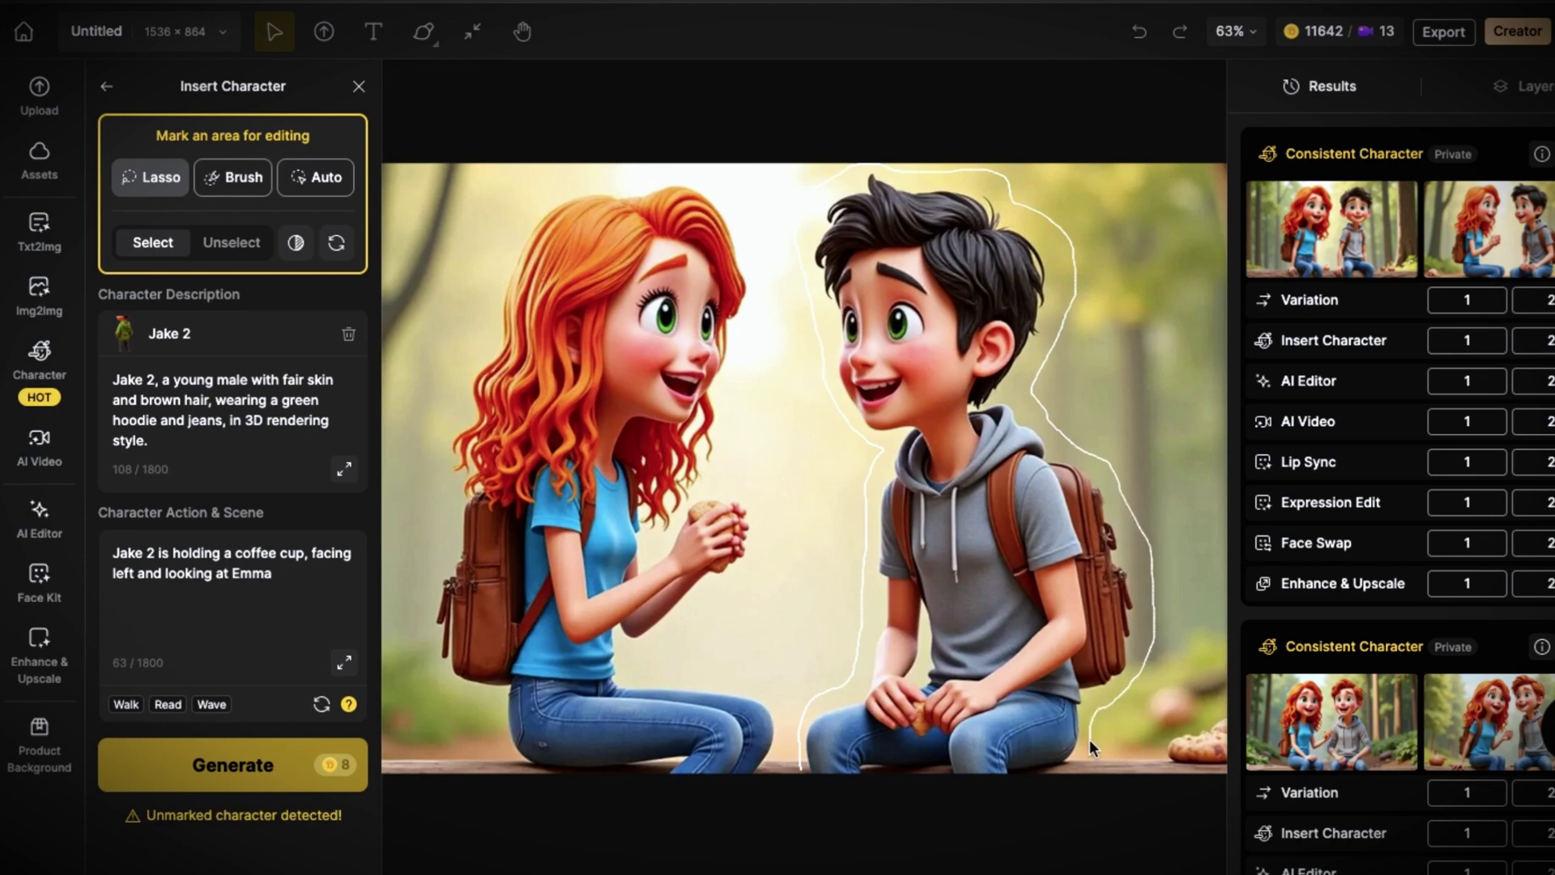
left_click_drag(1090, 738, 1077, 782)
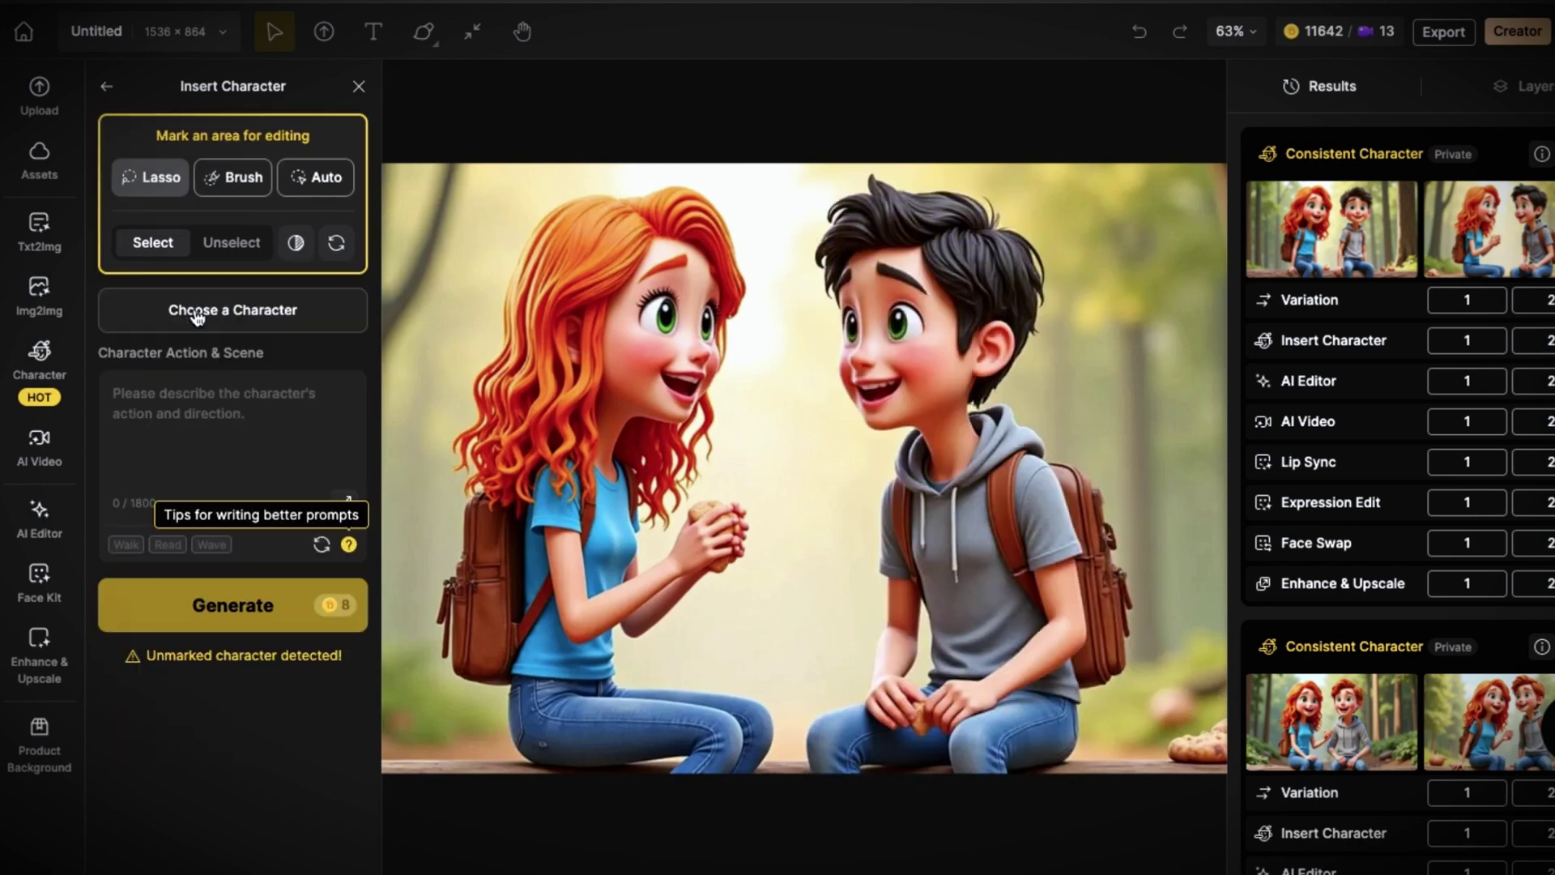
Step: Insert Jake 2 holding a coffee cup, facing left toward Emma, and generate
left_click(196, 314)
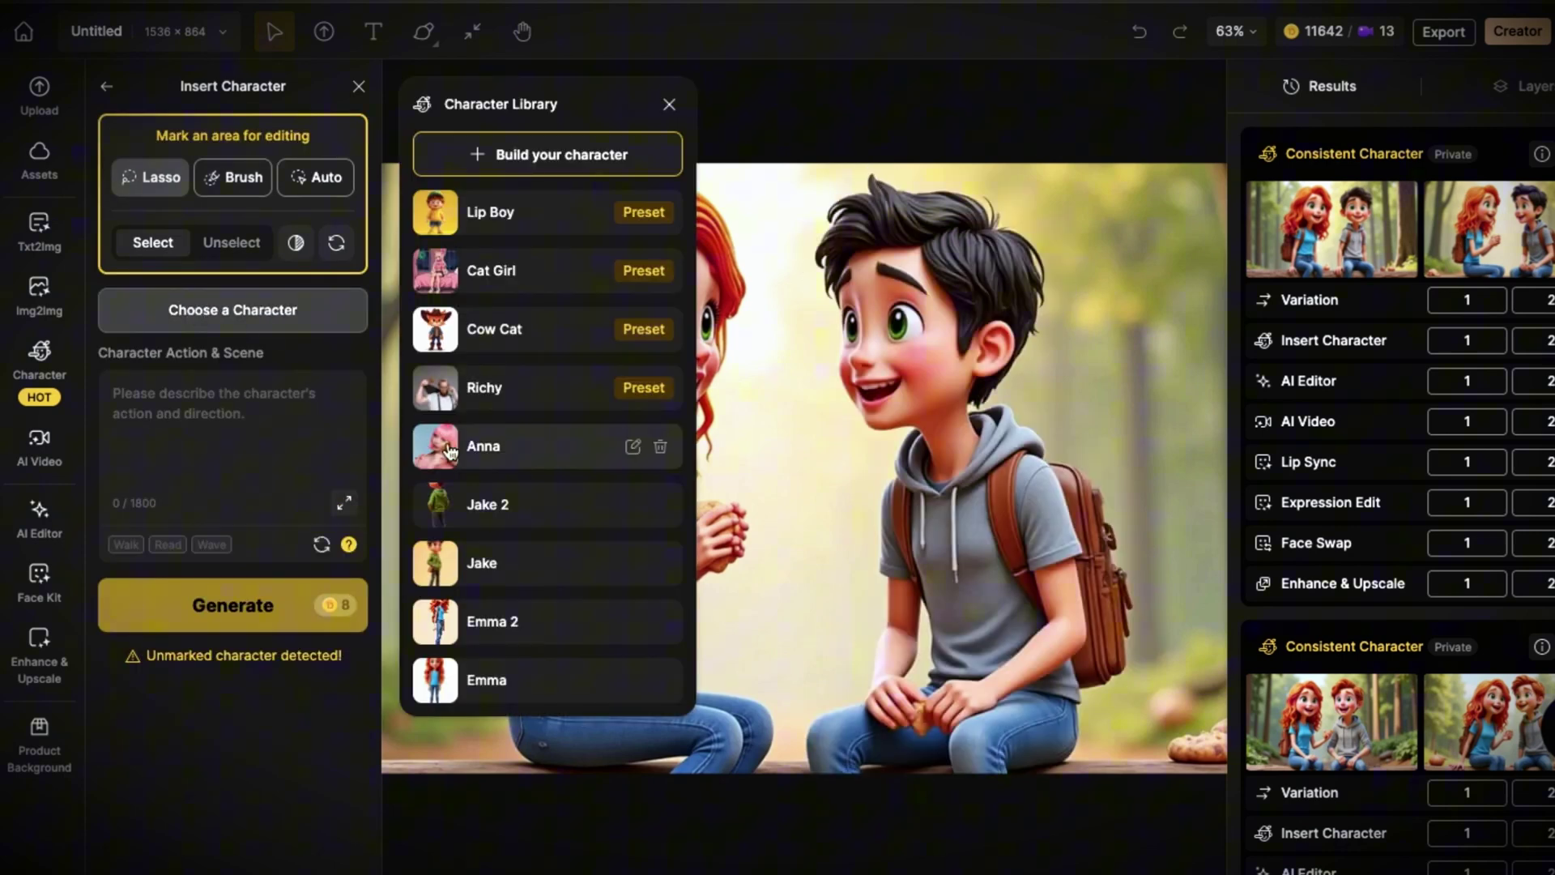
left_click(488, 528)
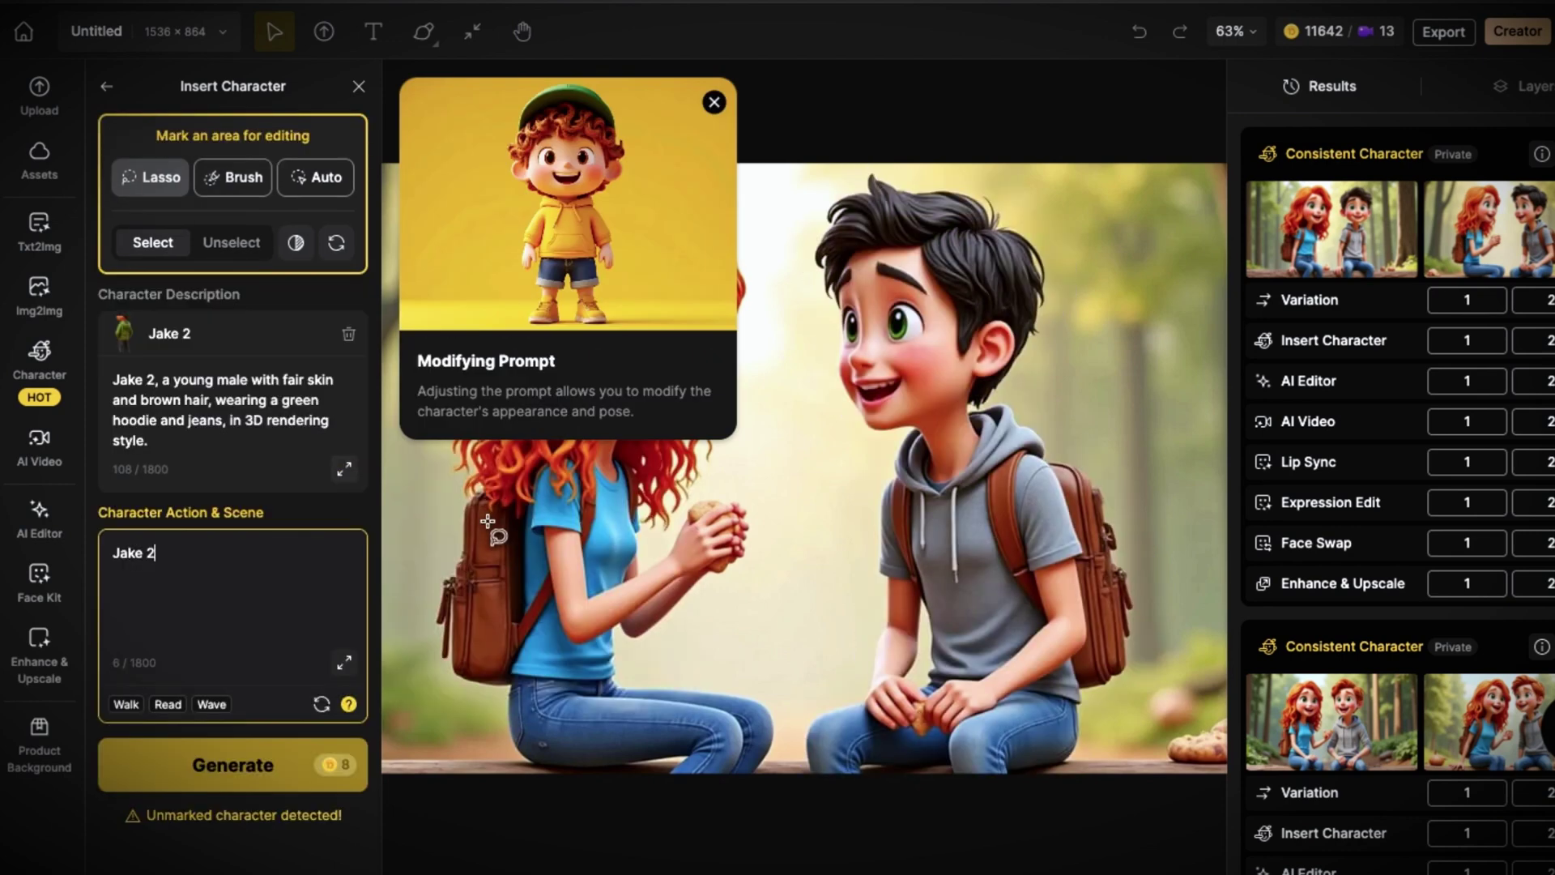
left_click(715, 102)
left_click(180, 554)
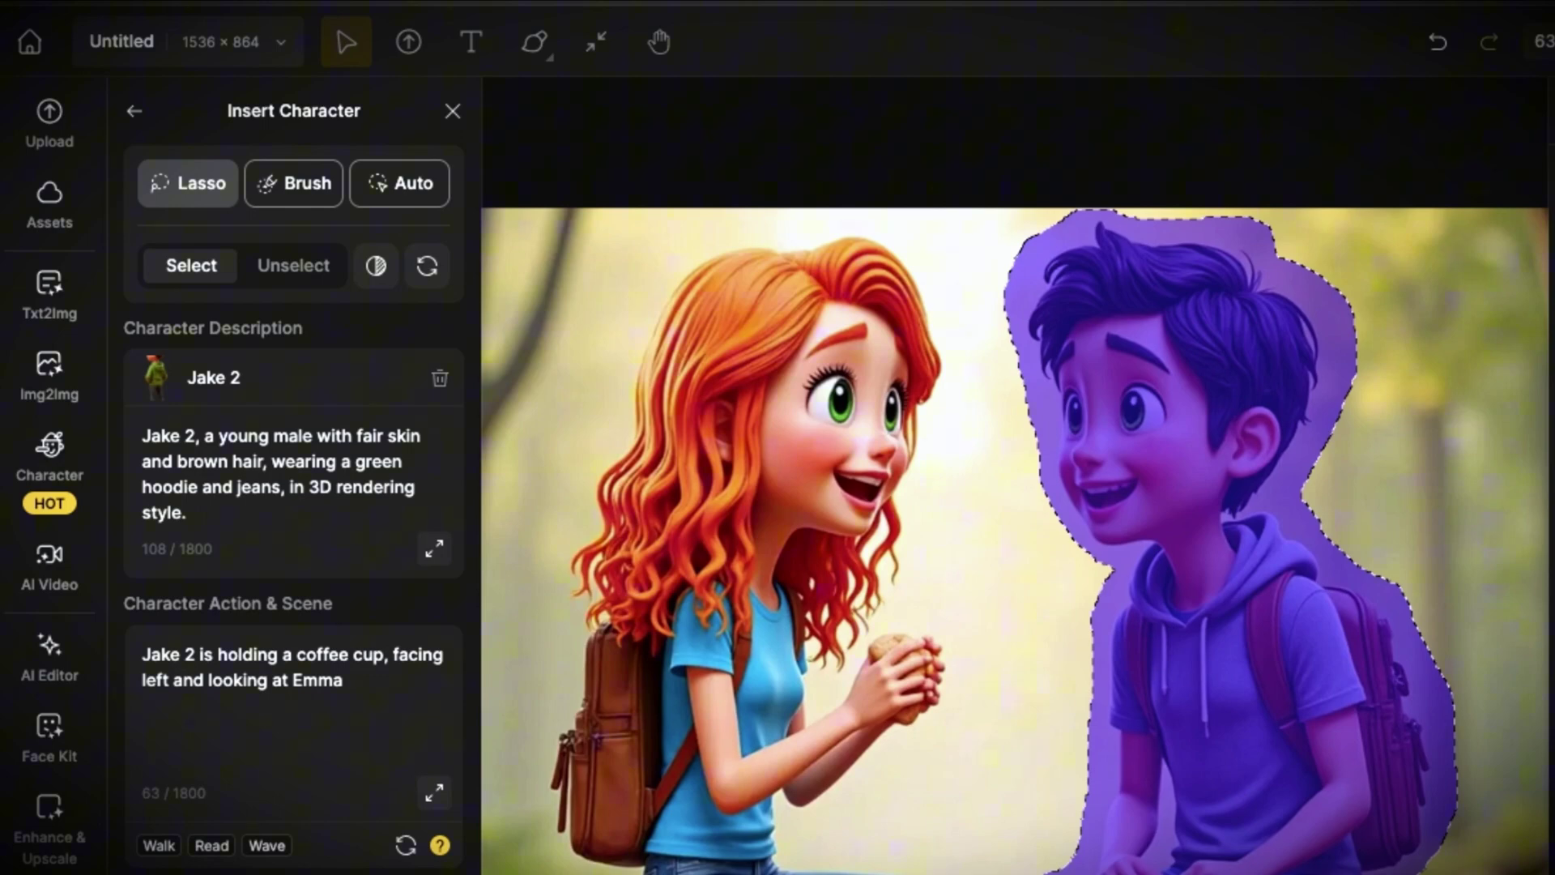
left_click(248, 874)
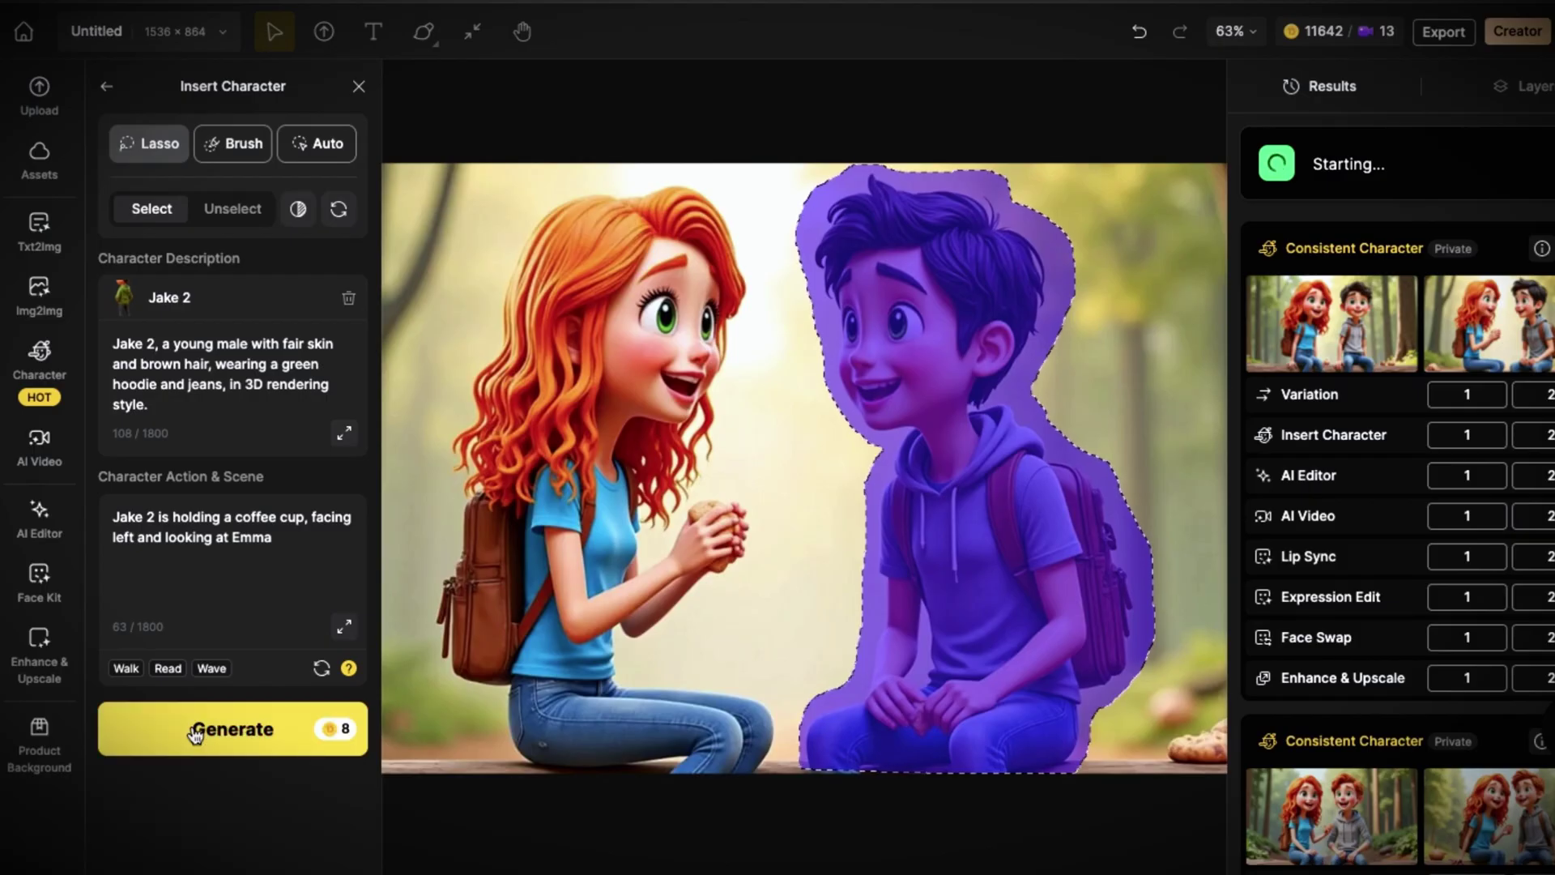
Step: Regenerate the Jake 2 insertion, open a finished result, and trim Jake from the action text
left_click(194, 732)
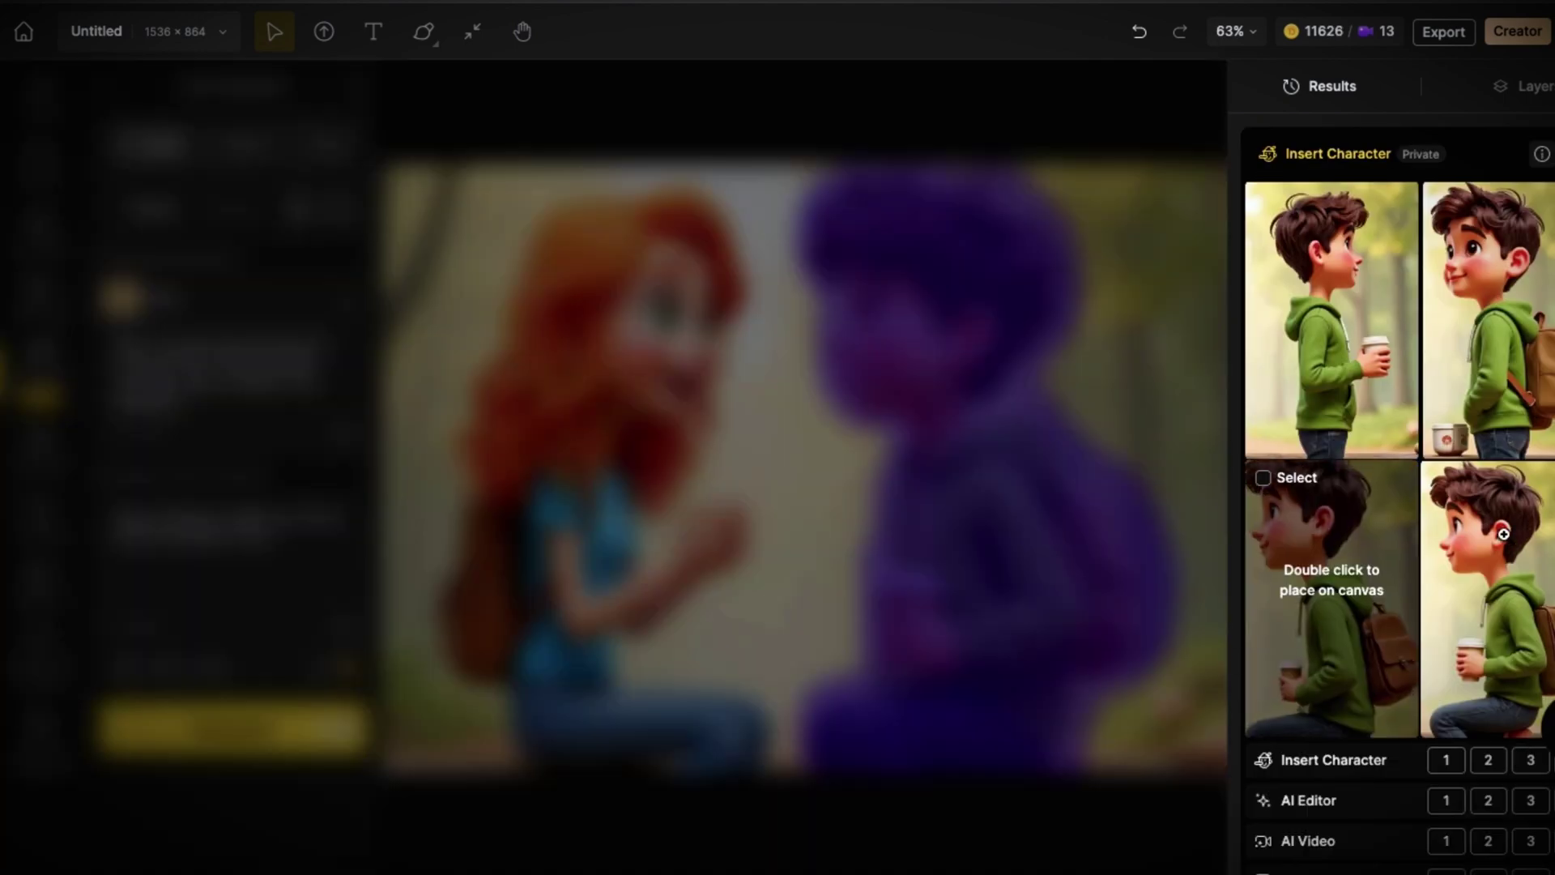
left_click(1336, 559)
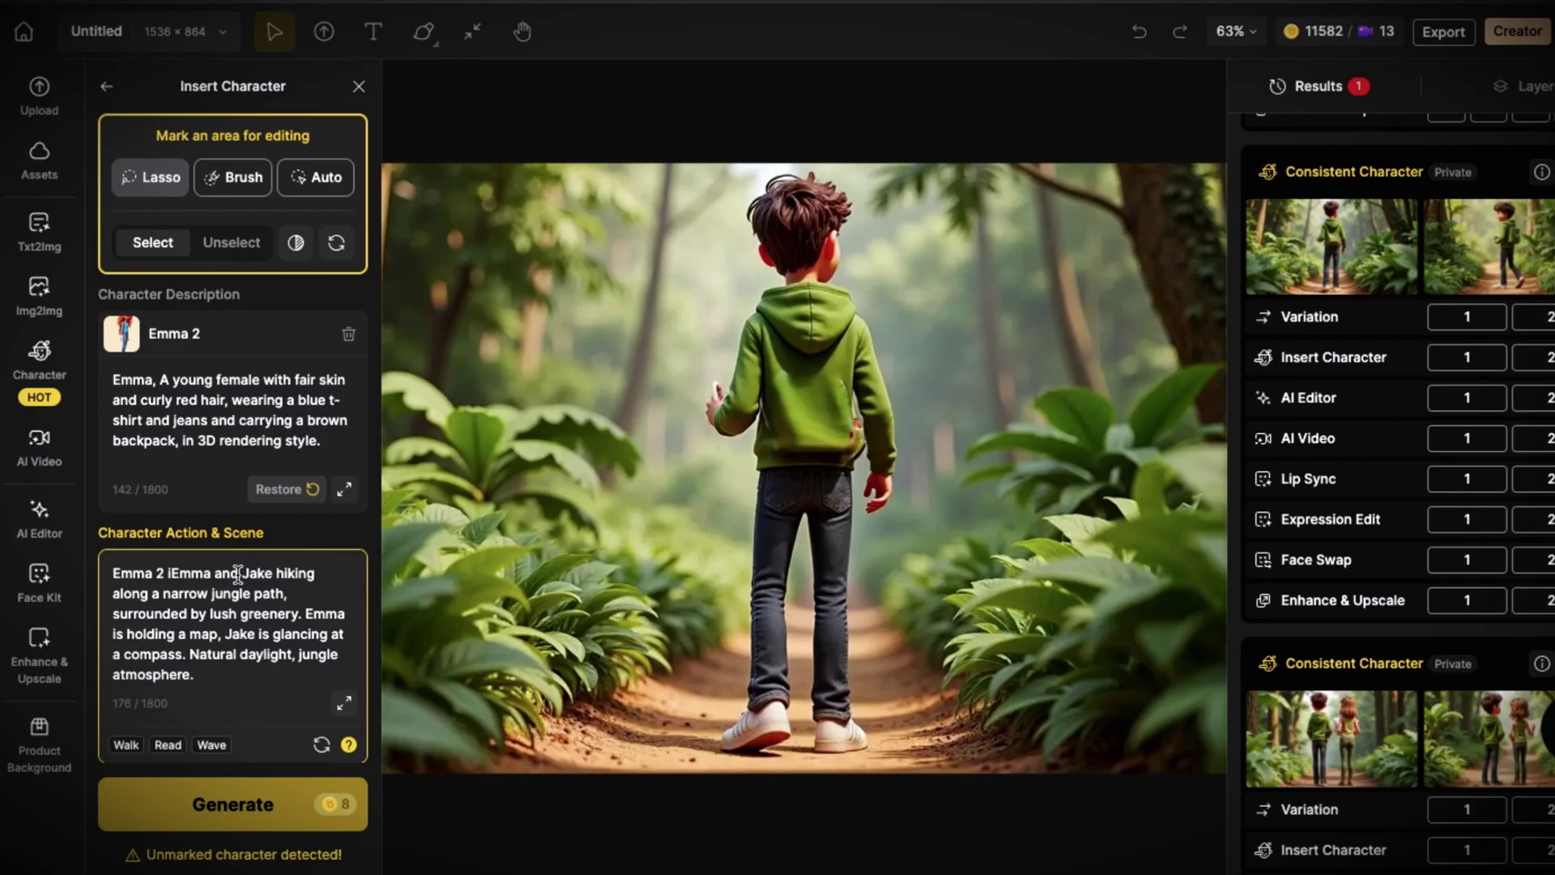
key("BackSpace")
key("BackSpace")
key("BackSpace")
key("BackSpace")
key("BackSpace")
key("BackSpace")
key("BackSpace")
key("BackSpace")
key("BackSpace")
key("BackSpace")
key("BackSpace")
key("BackSpace")
key("BackSpace")
key("BackSpace")
Step: Rewrite the action text for Emma, removing Jake's sentences and starting with 'She'
type("is")
left_click_drag(113, 634, 346, 654)
key("BackSpace")
double_click(198, 613)
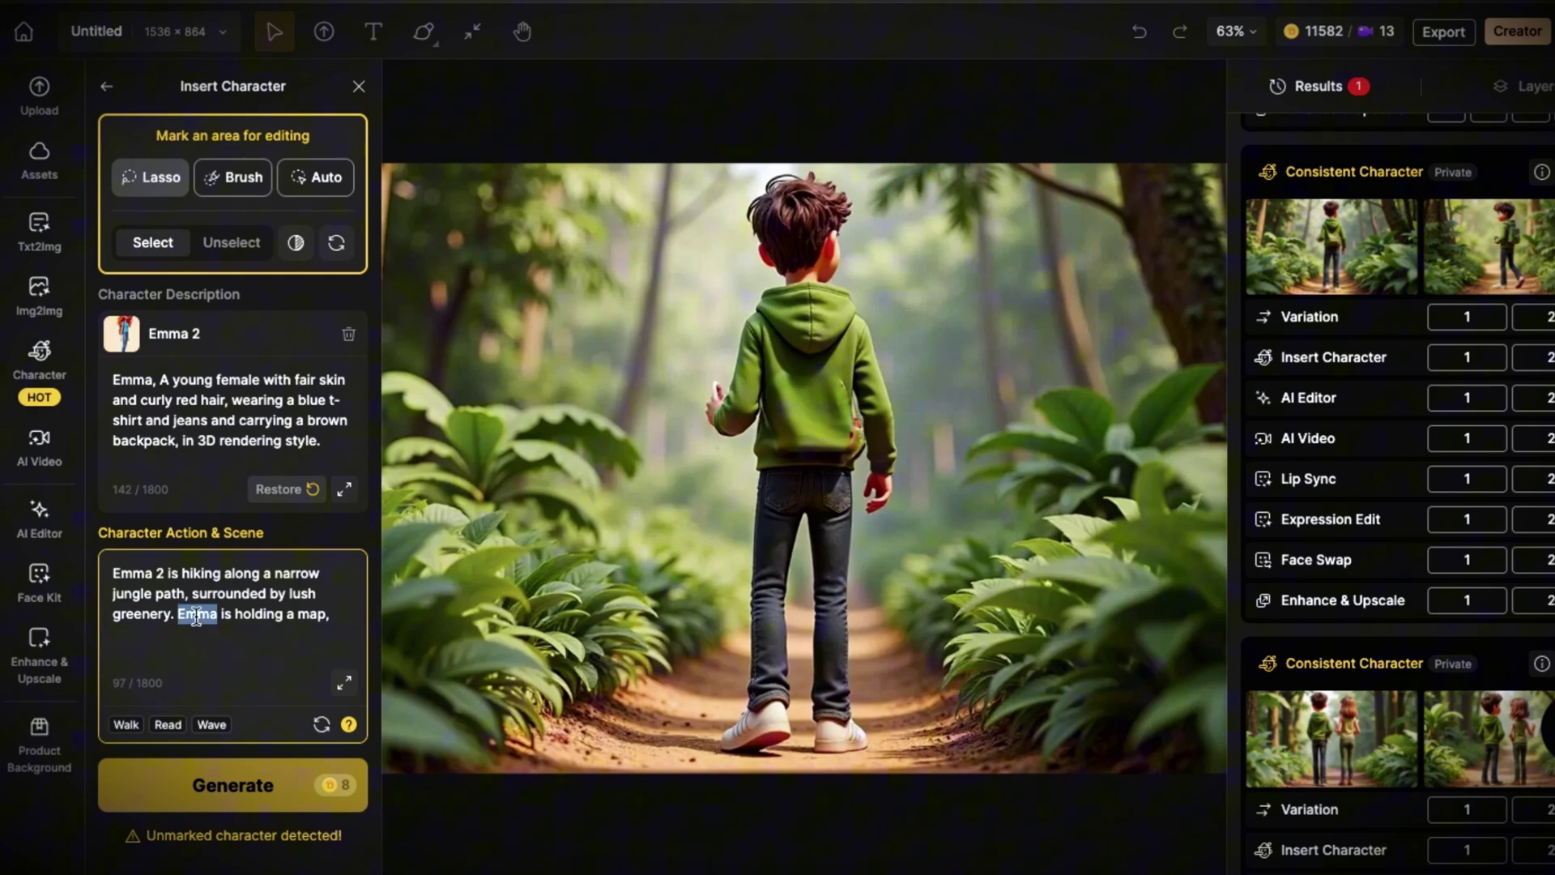
type("She")
left_click(930, 703)
Step: Mask the area right of the boy, add '. whole body, back view', generate, and place a result
mouse_move(924, 693)
left_mouse_down()
mouse_move(1059, 621)
mouse_move(931, 729)
left_mouse_up()
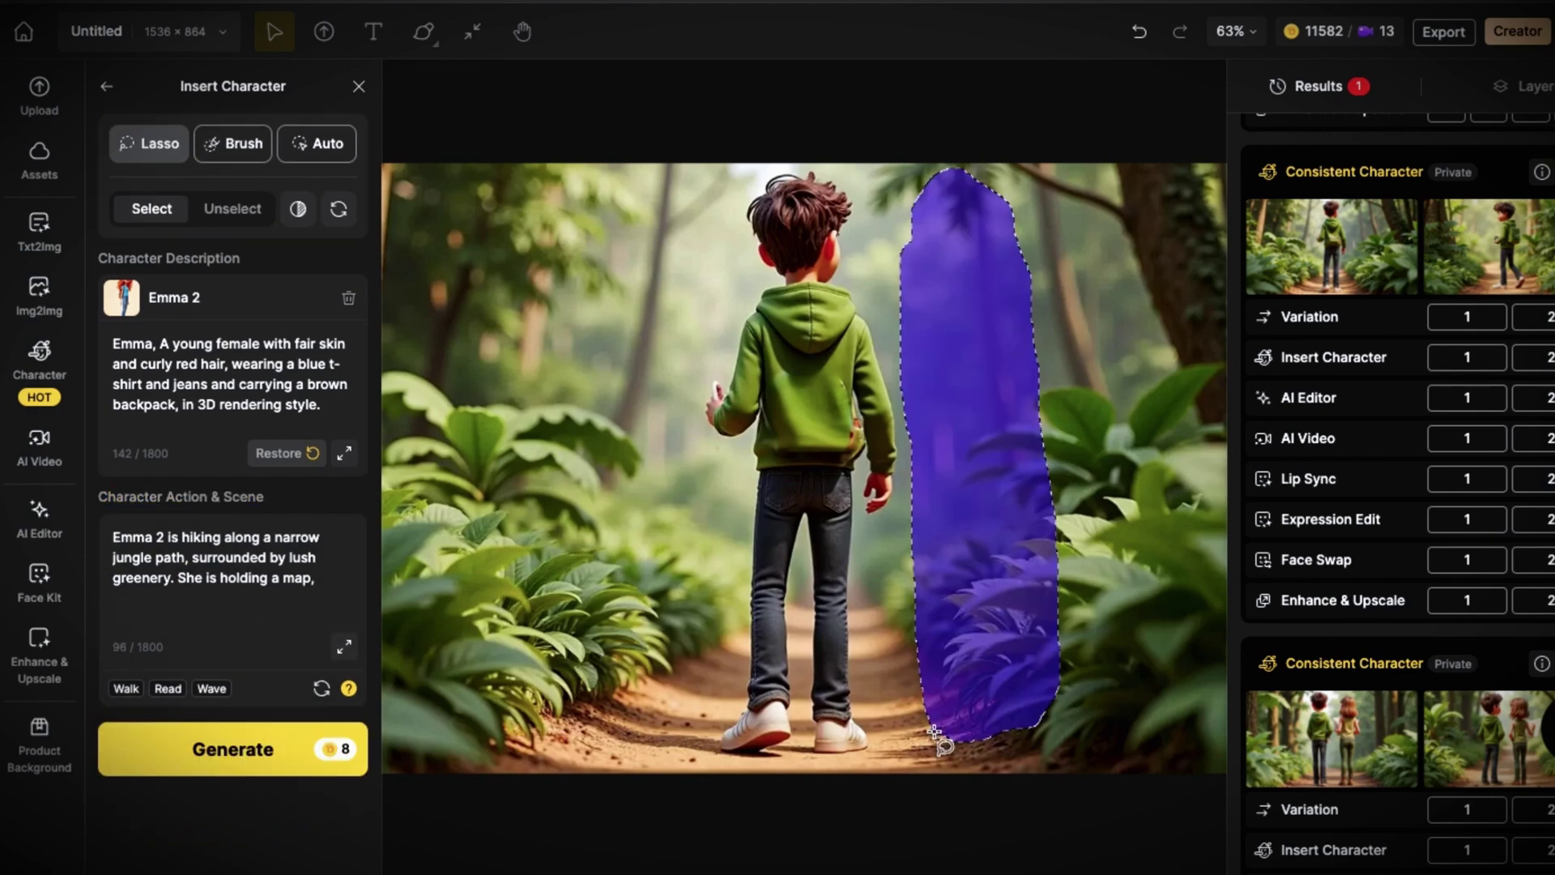
left_click(337, 575)
key("BackSpace")
key("BackSpace")
type(". whole body, back view")
left_click(250, 749)
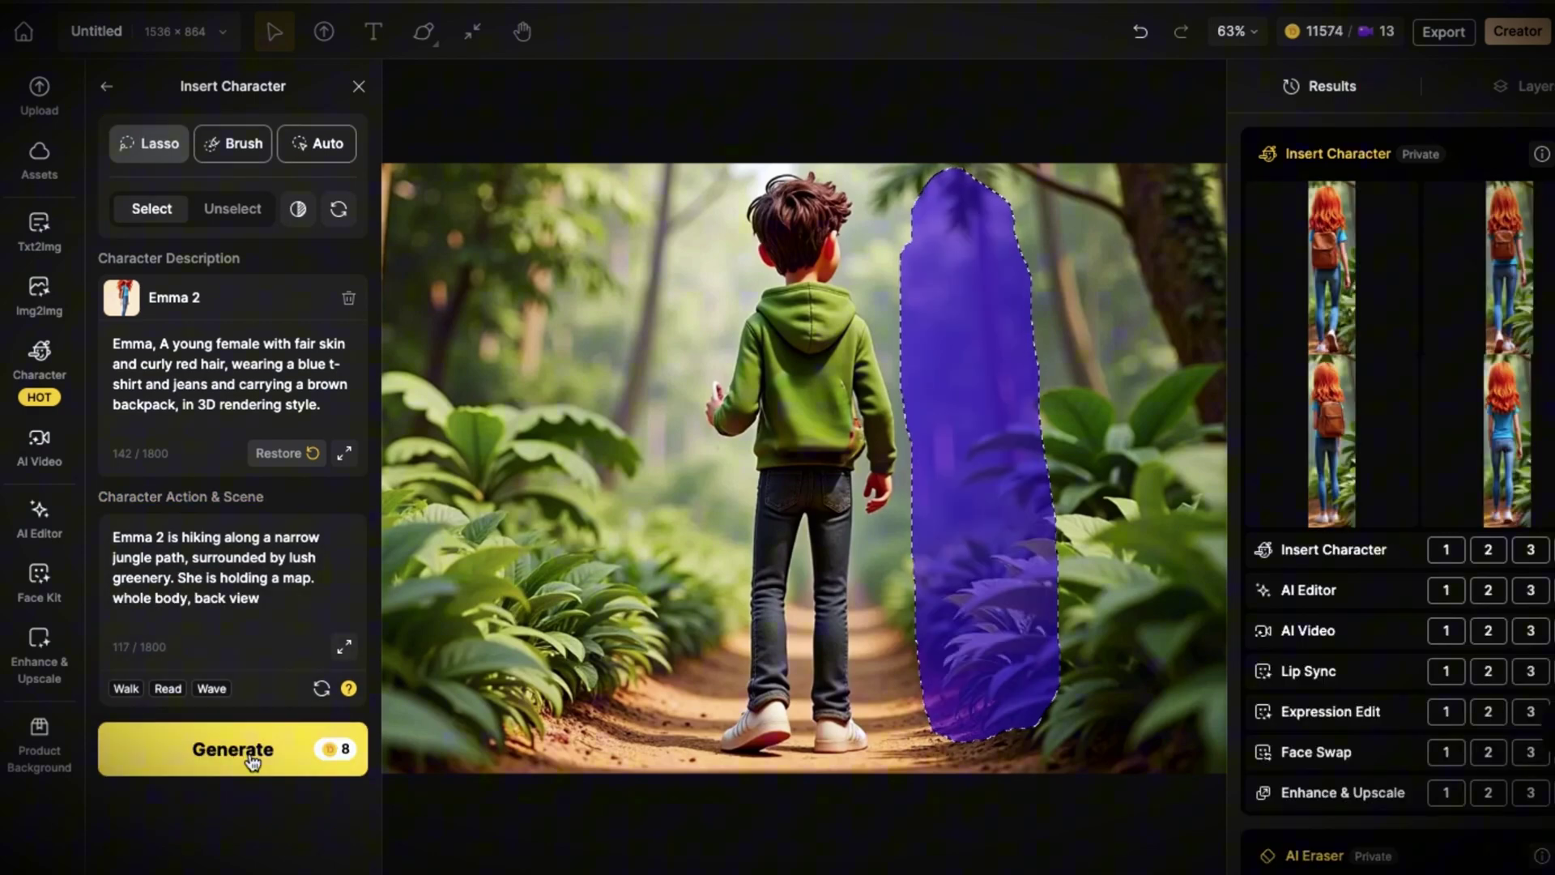
left_click(1300, 472)
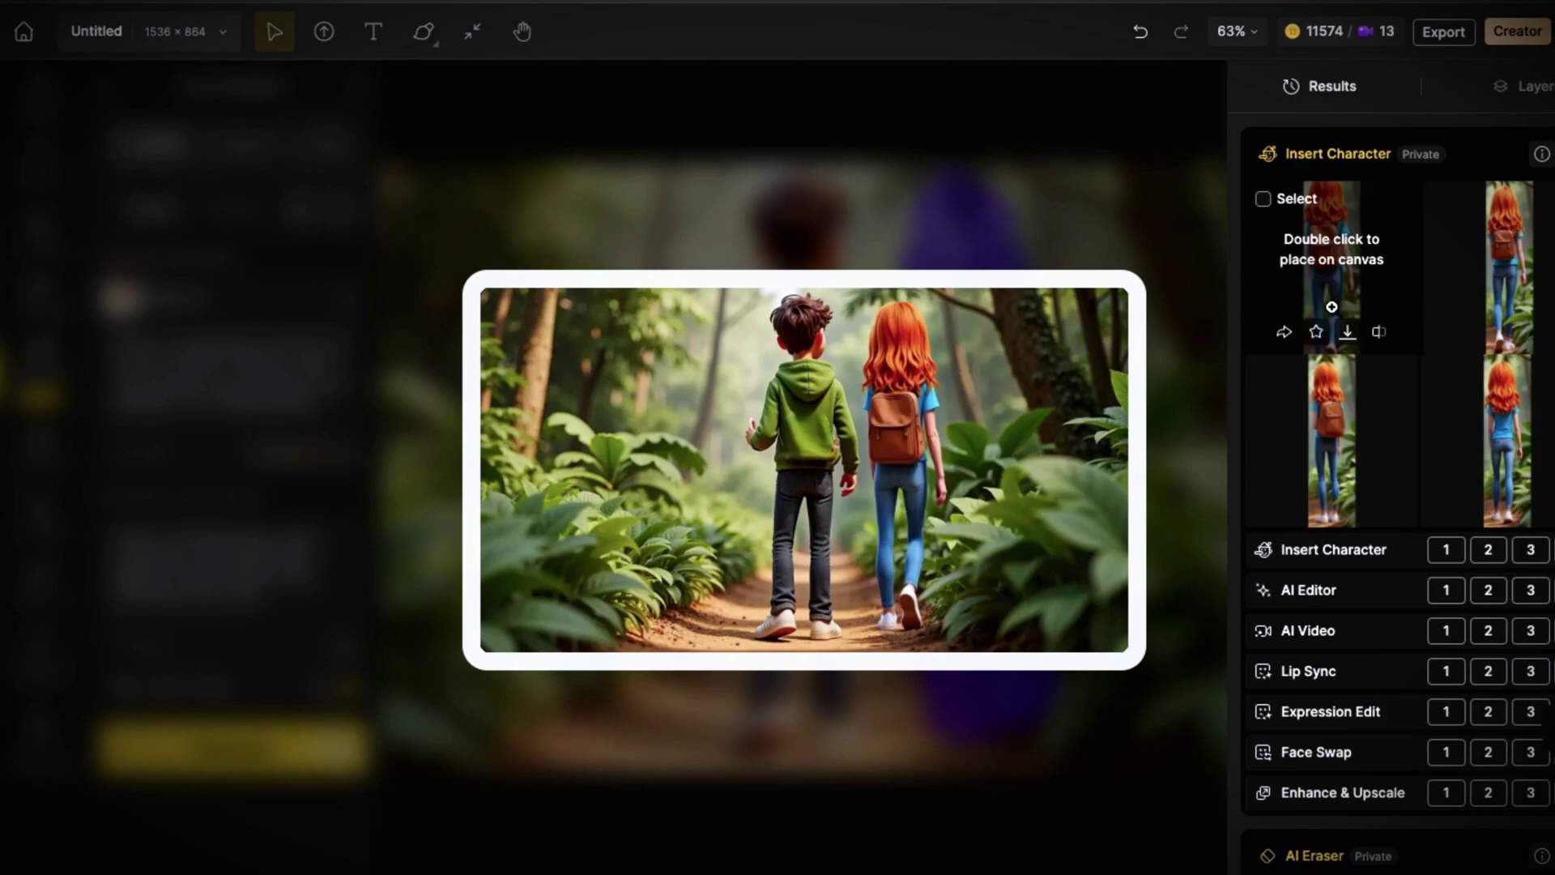
double_click(1358, 259)
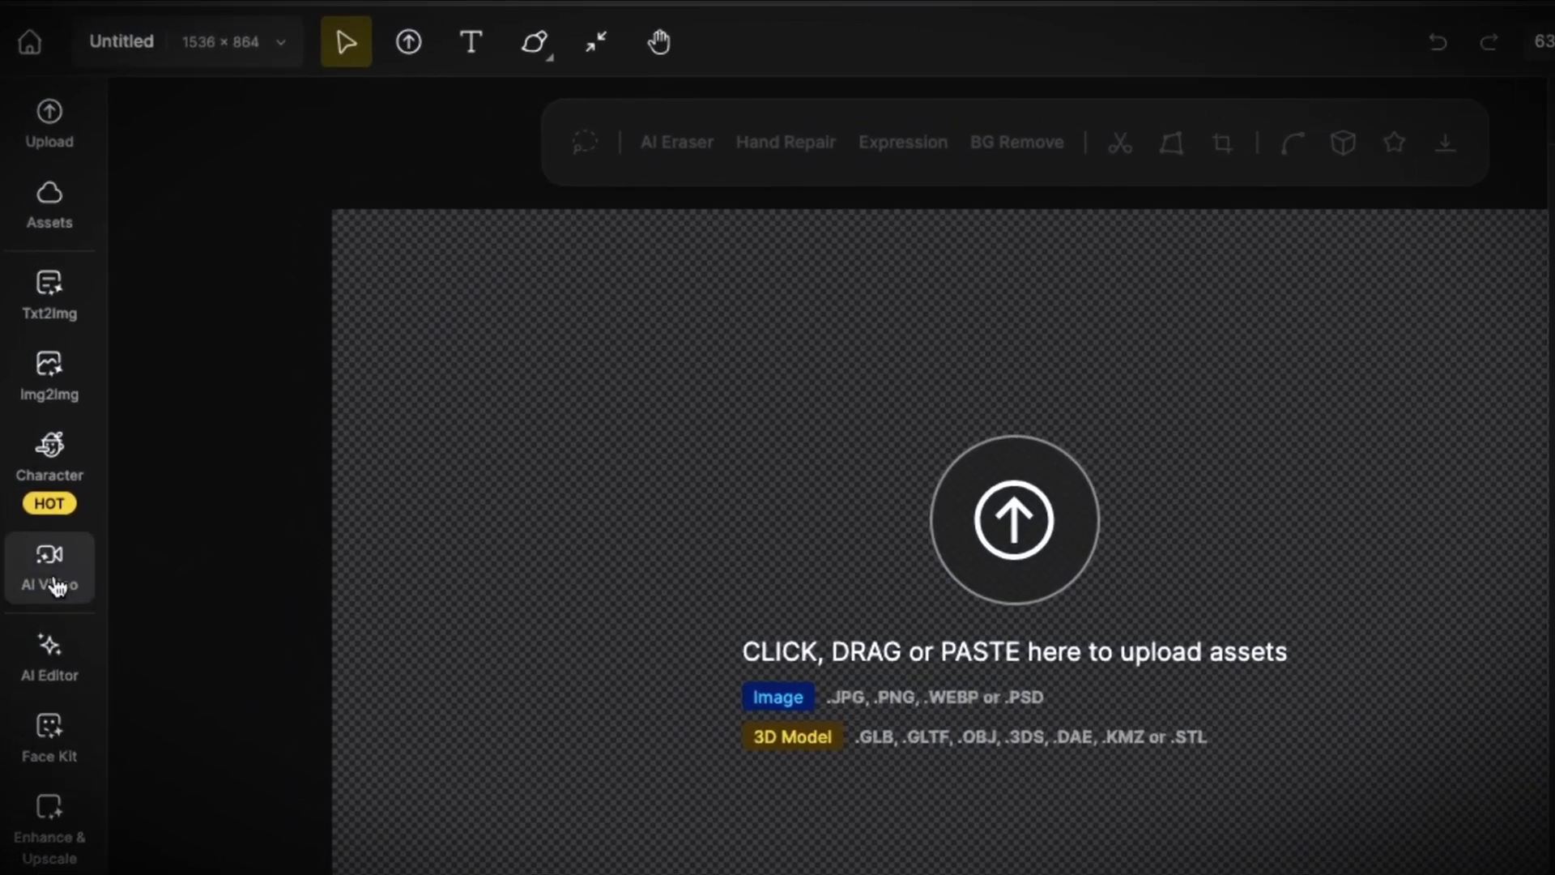
Step: Use the forest image of Emma and Jake as the Img2Vid start frame
left_click(55, 586)
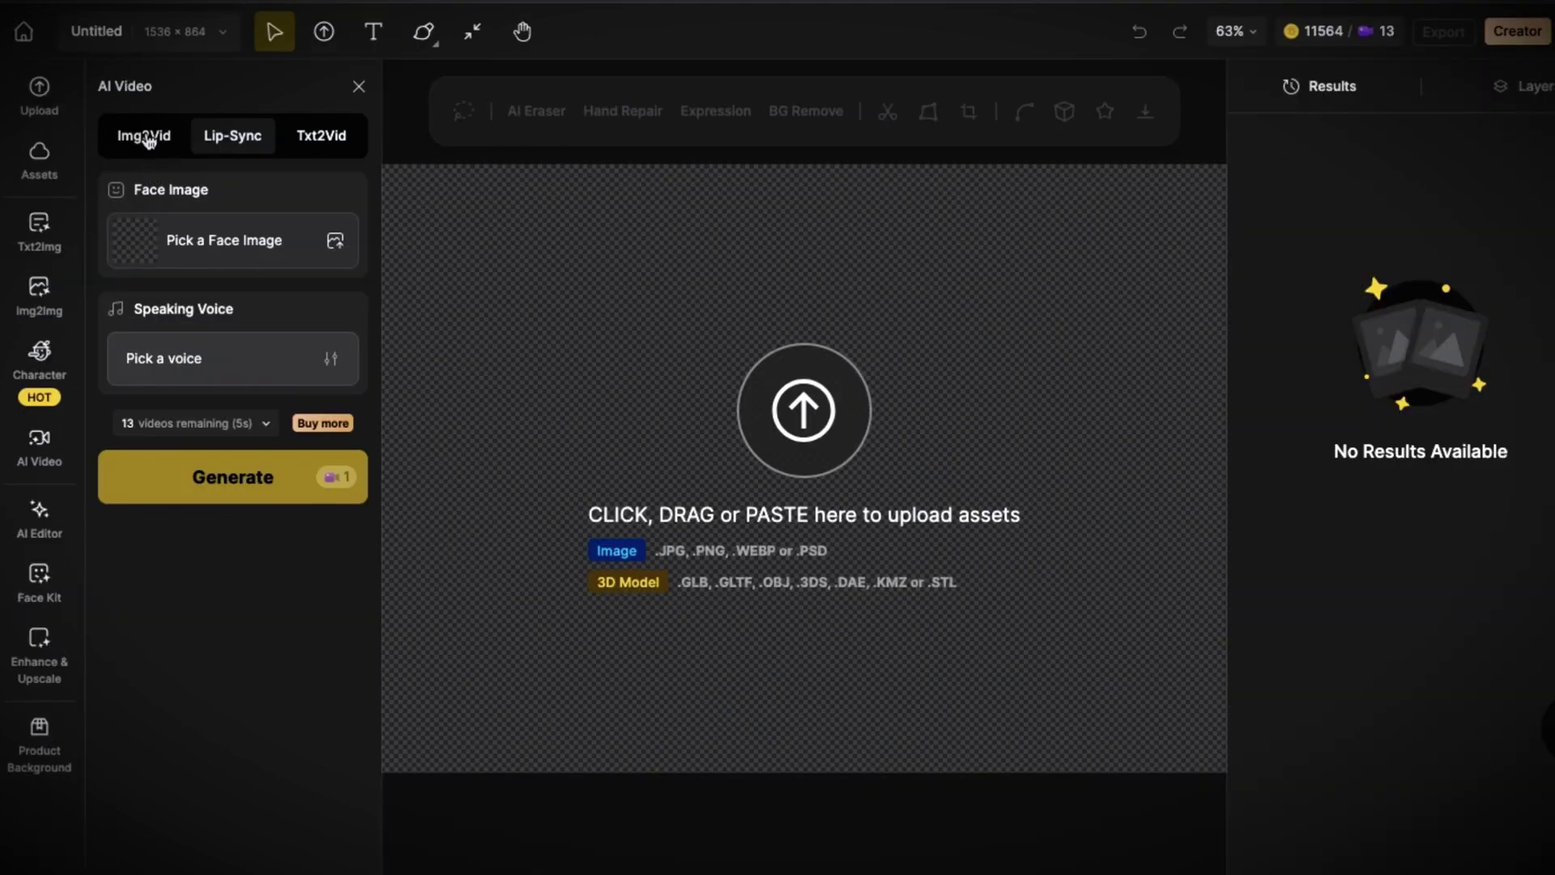
left_click(186, 177)
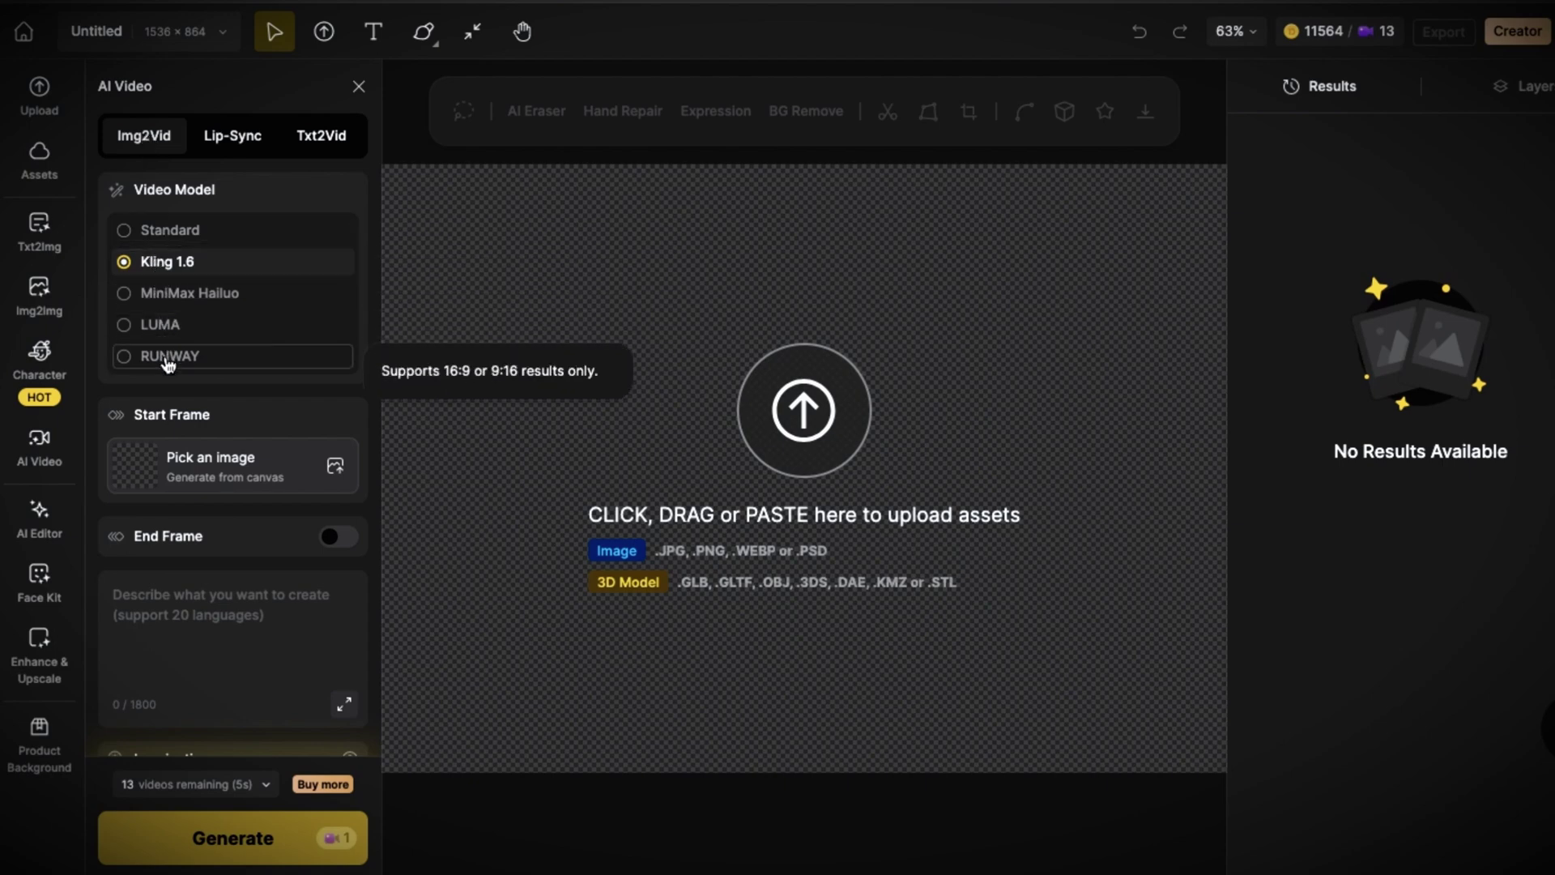
left_click(151, 468)
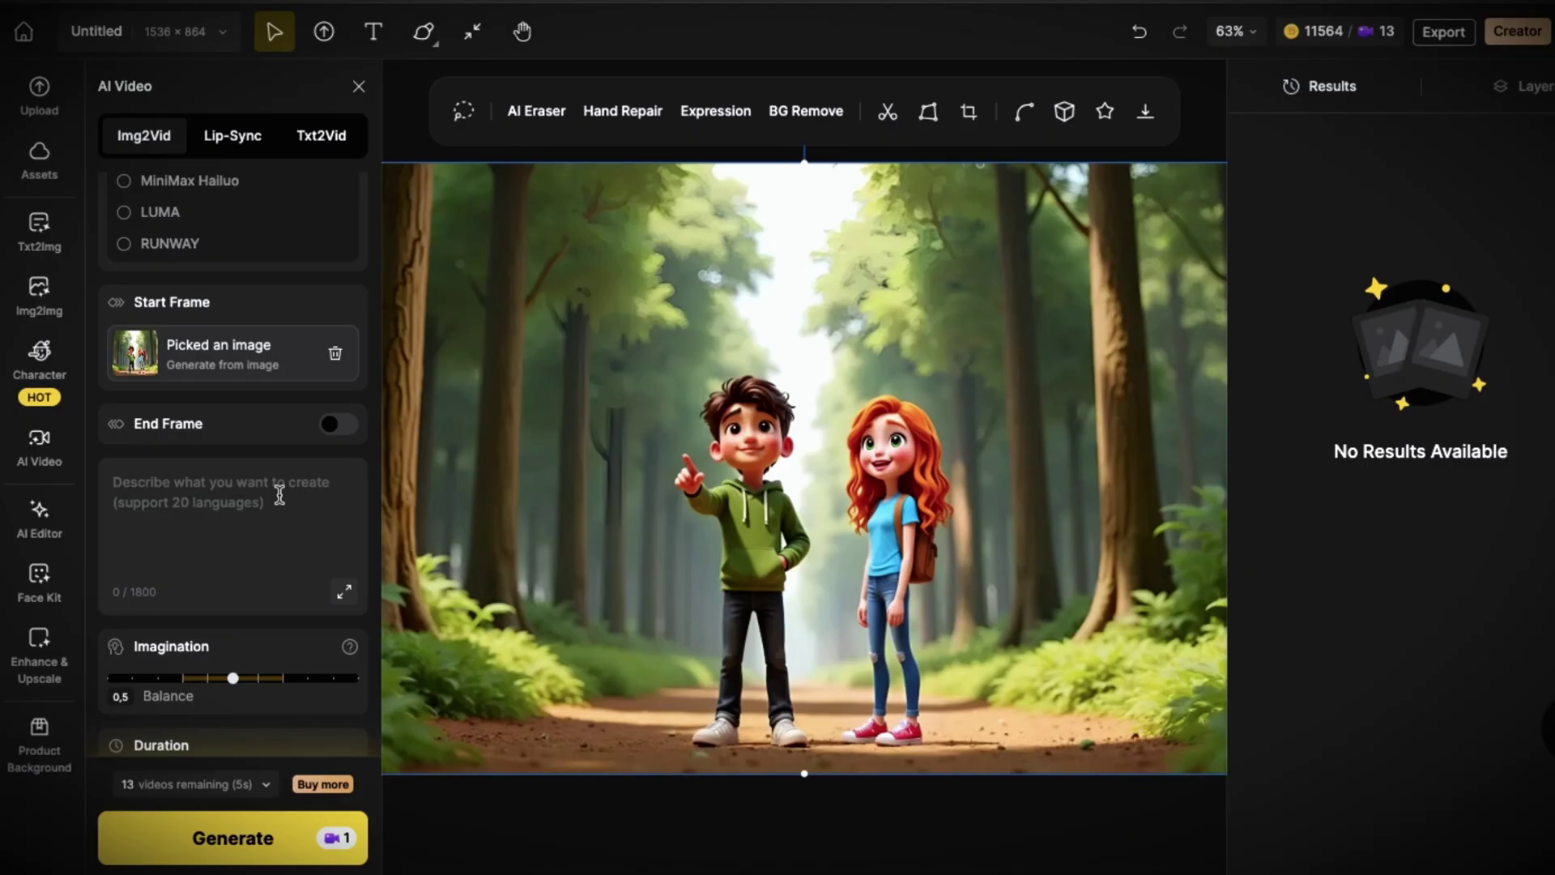
left_click(279, 495)
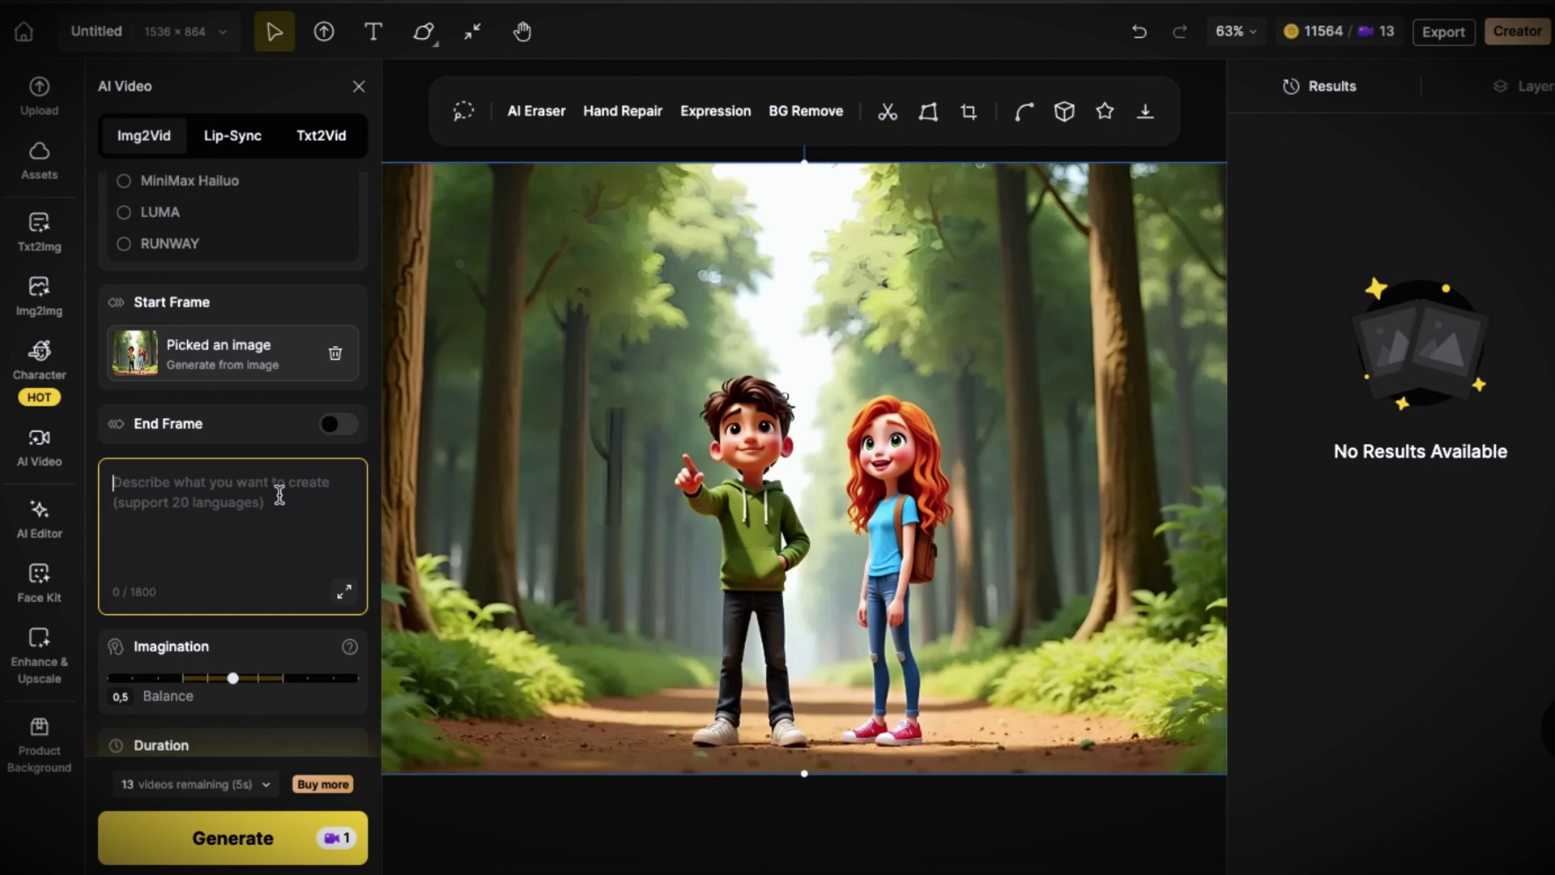
Step: Paste the hiking scene prompt and extend it with him pointing to the interesting place
type("Emma and Jake are hiking through the jungle.")
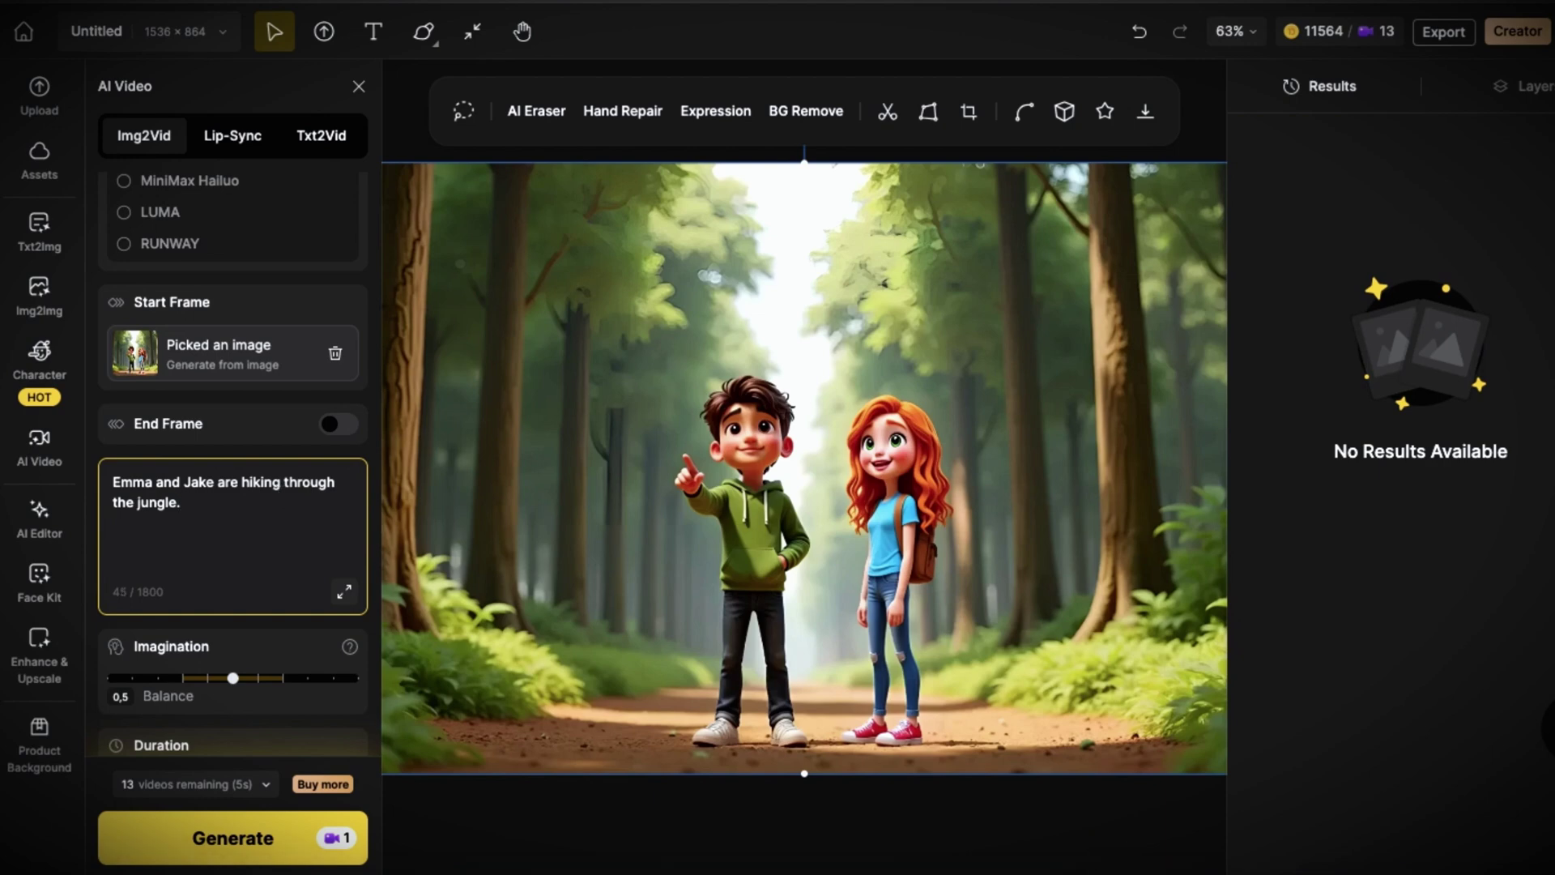
type("He is gently pointing")
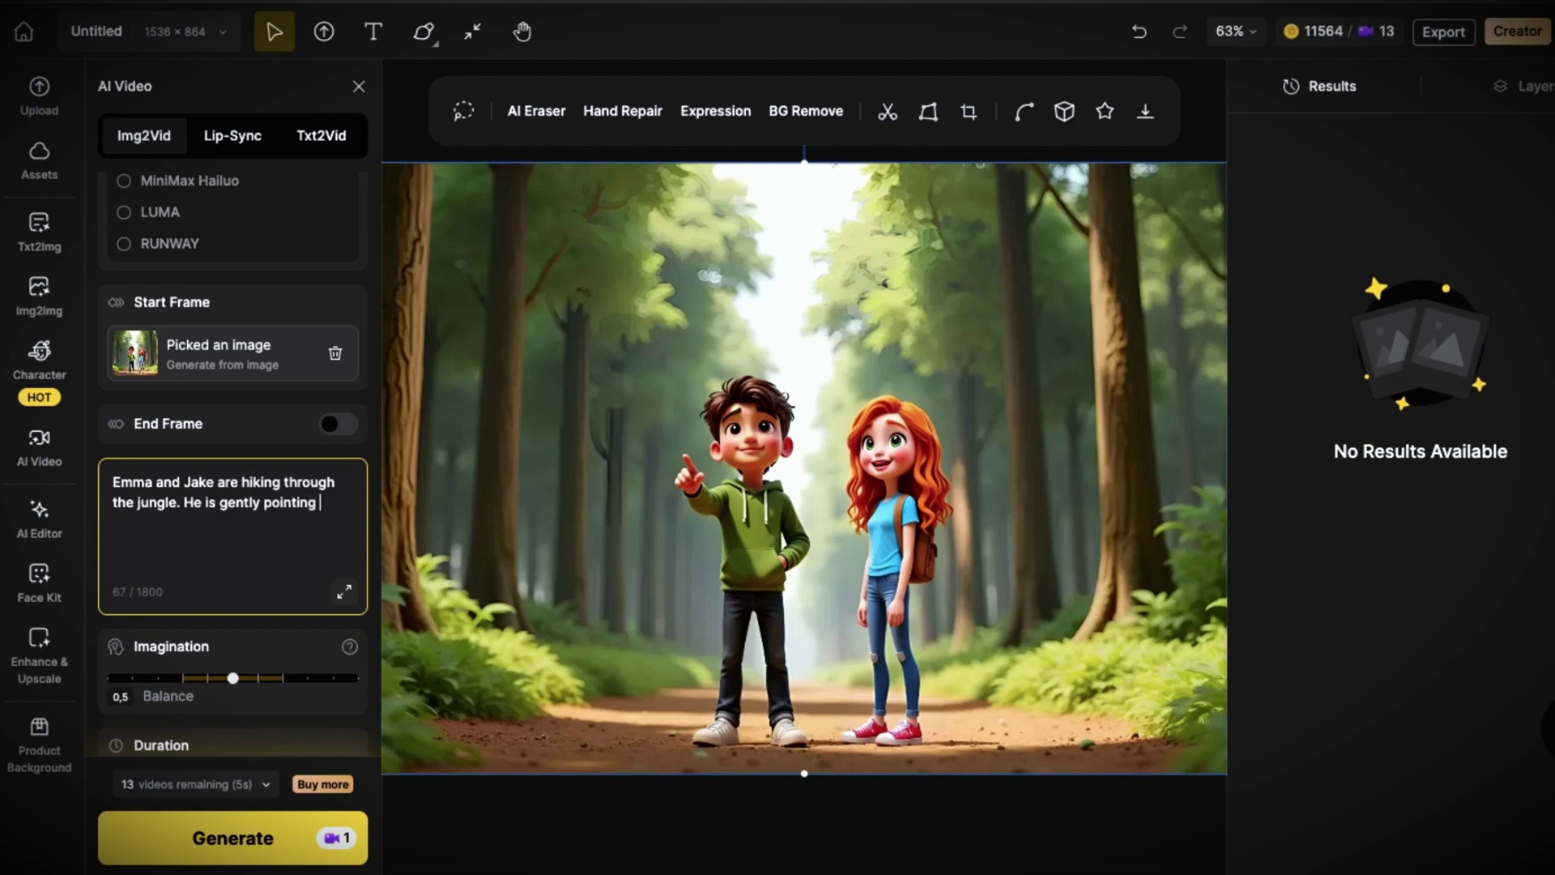
type("the")
type("interesting place with a finger")
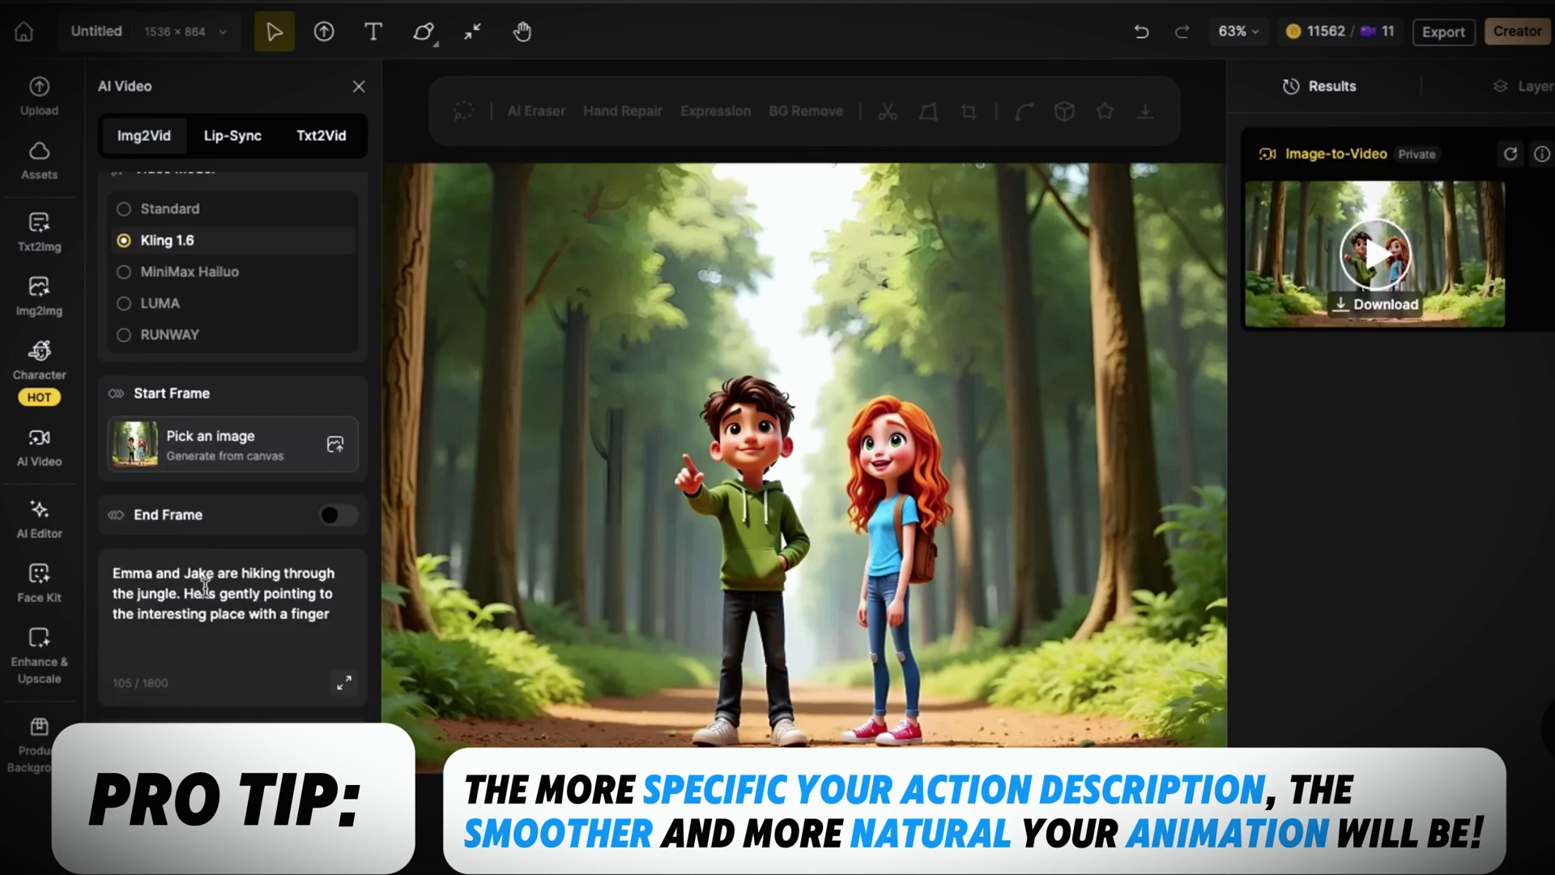
scroll(206, 583, "down", 3)
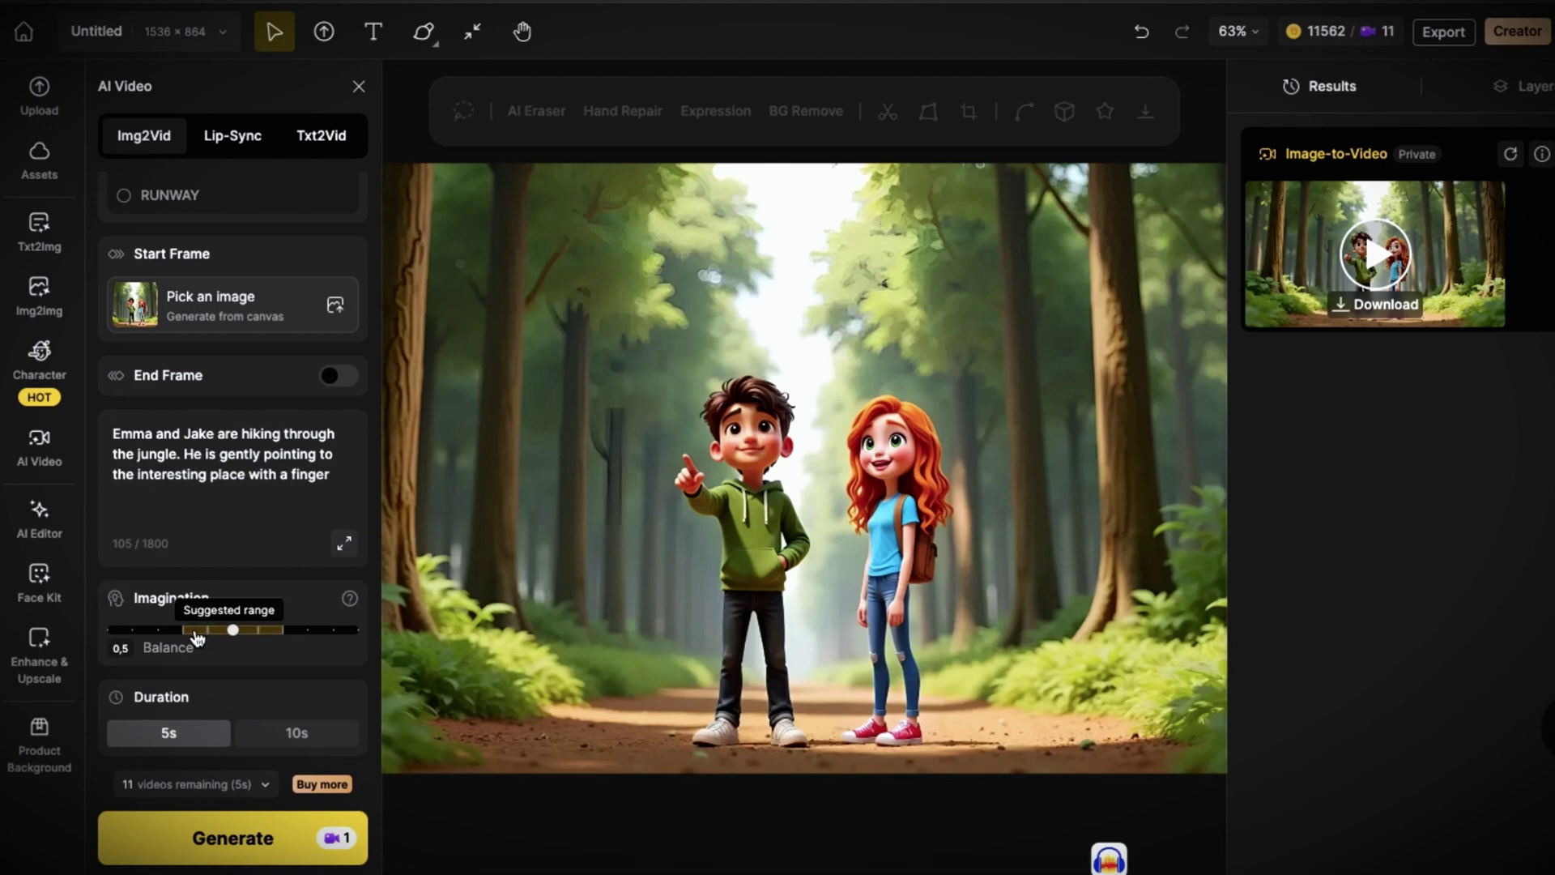
left_click(282, 630)
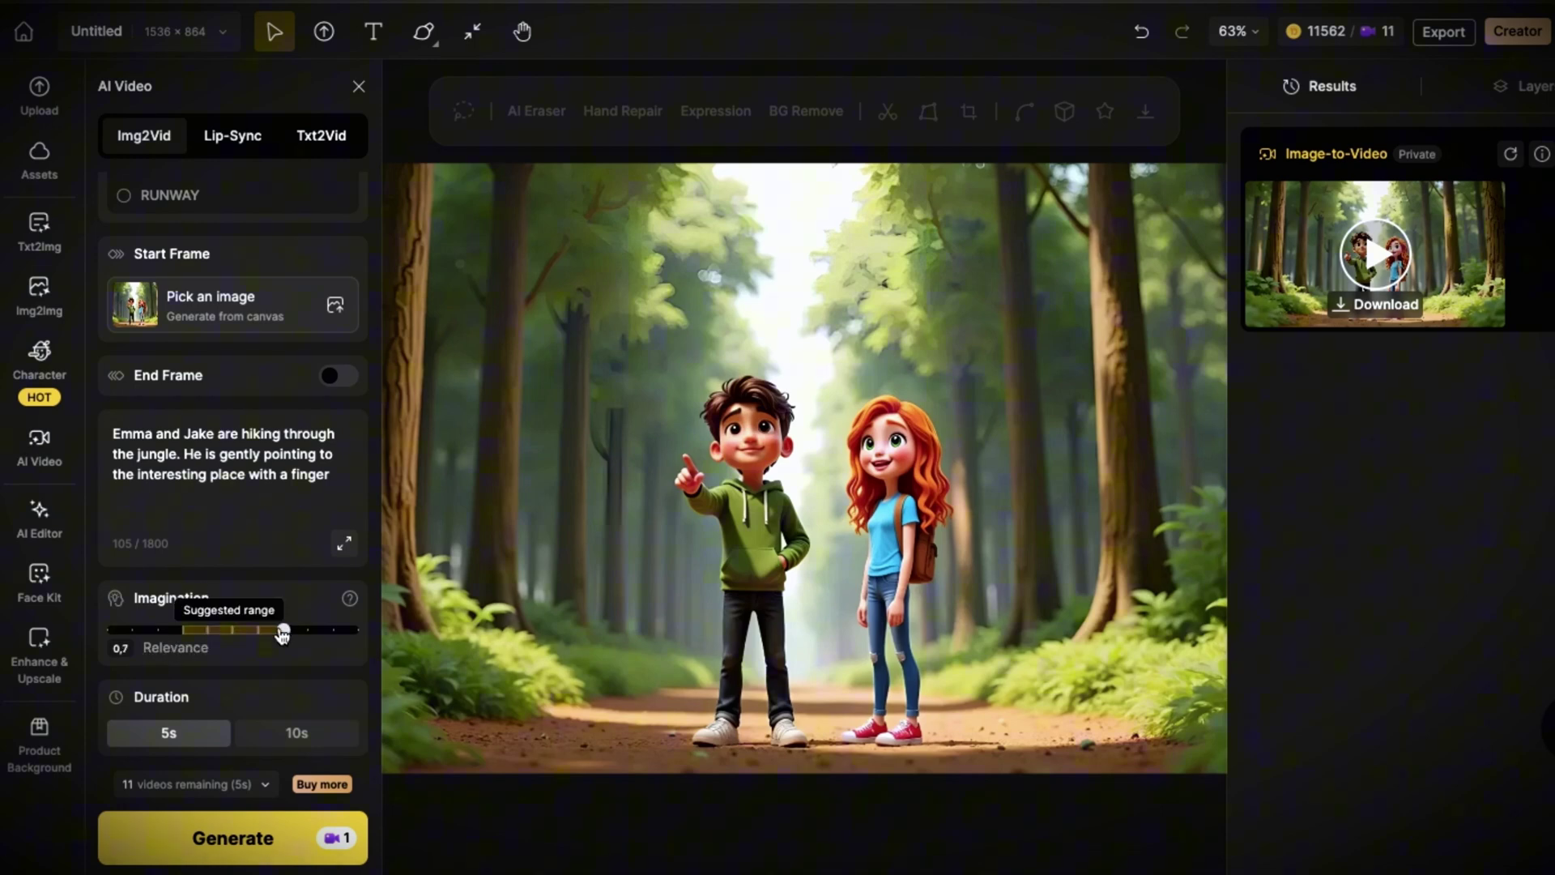
left_click(234, 630)
left_click(182, 630)
left_click(233, 630)
left_click(282, 630)
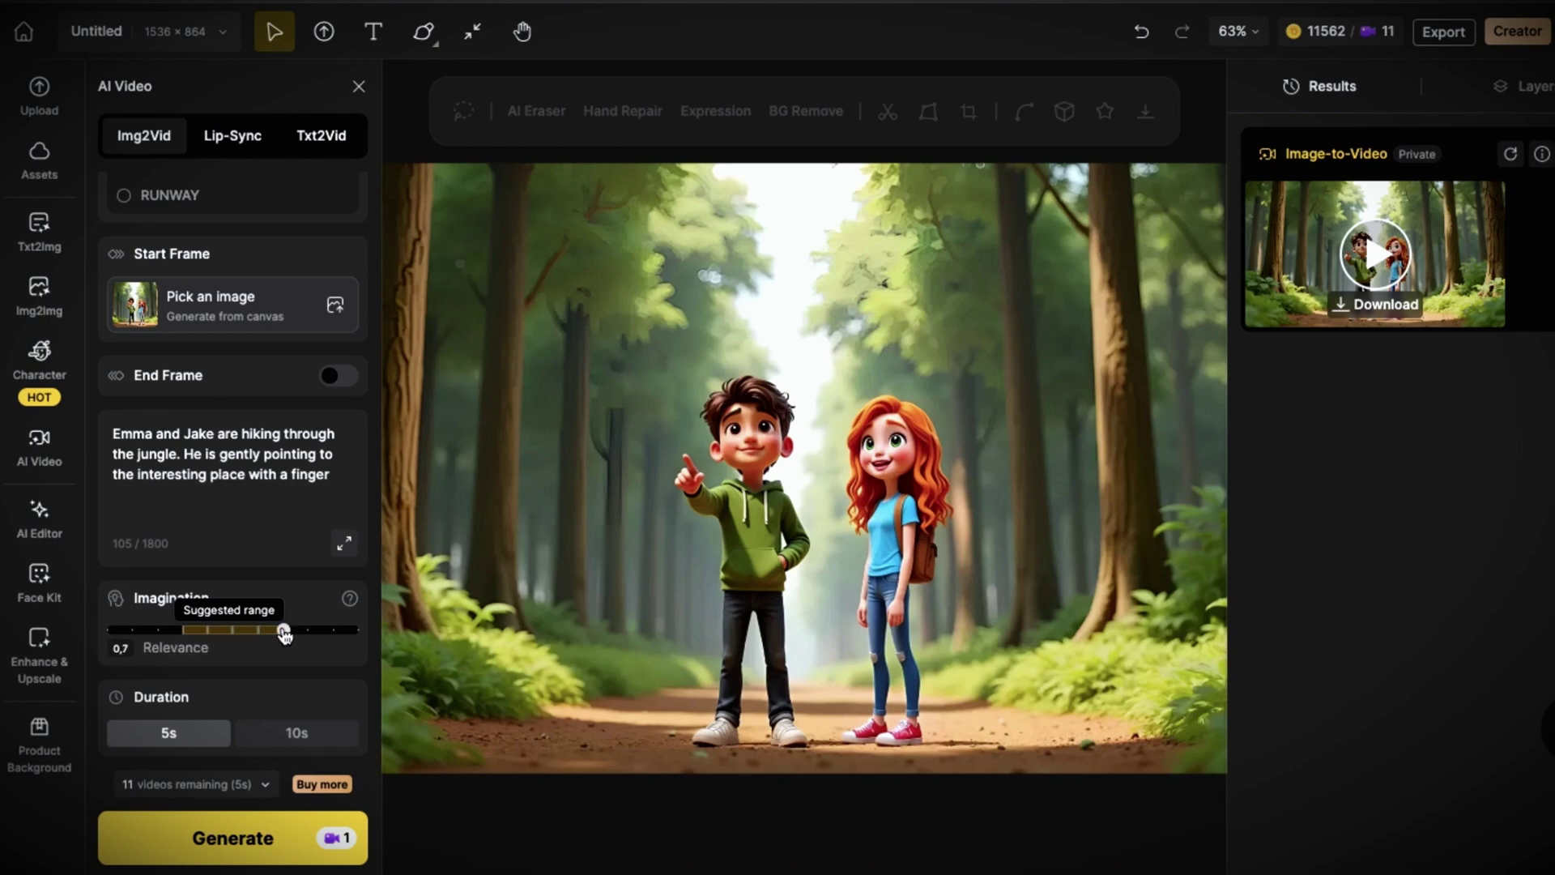
left_click(238, 632)
left_click(278, 734)
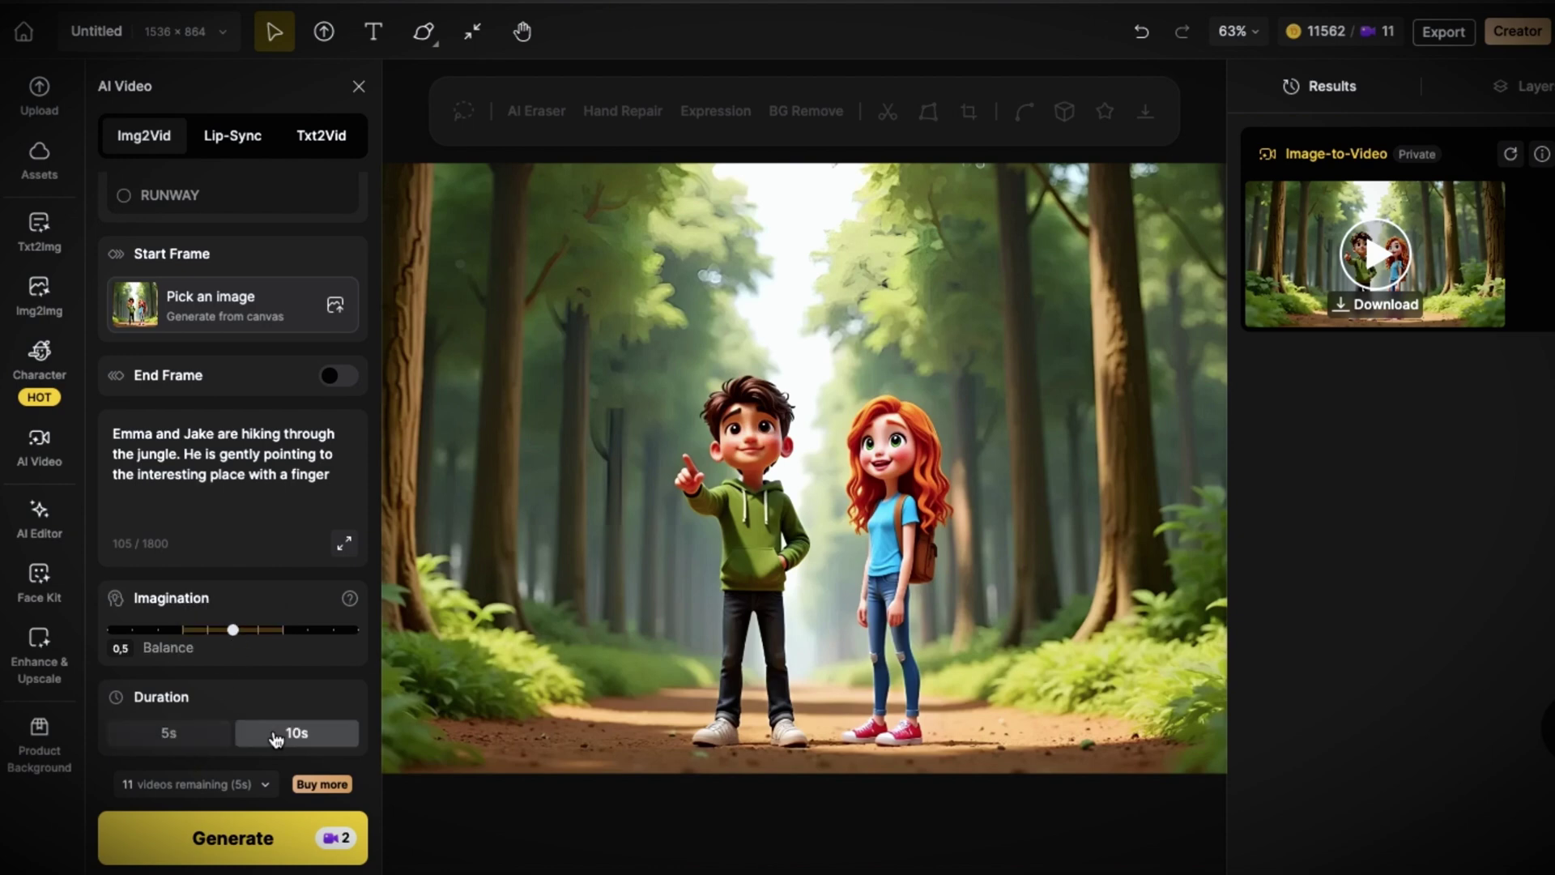
left_click(202, 737)
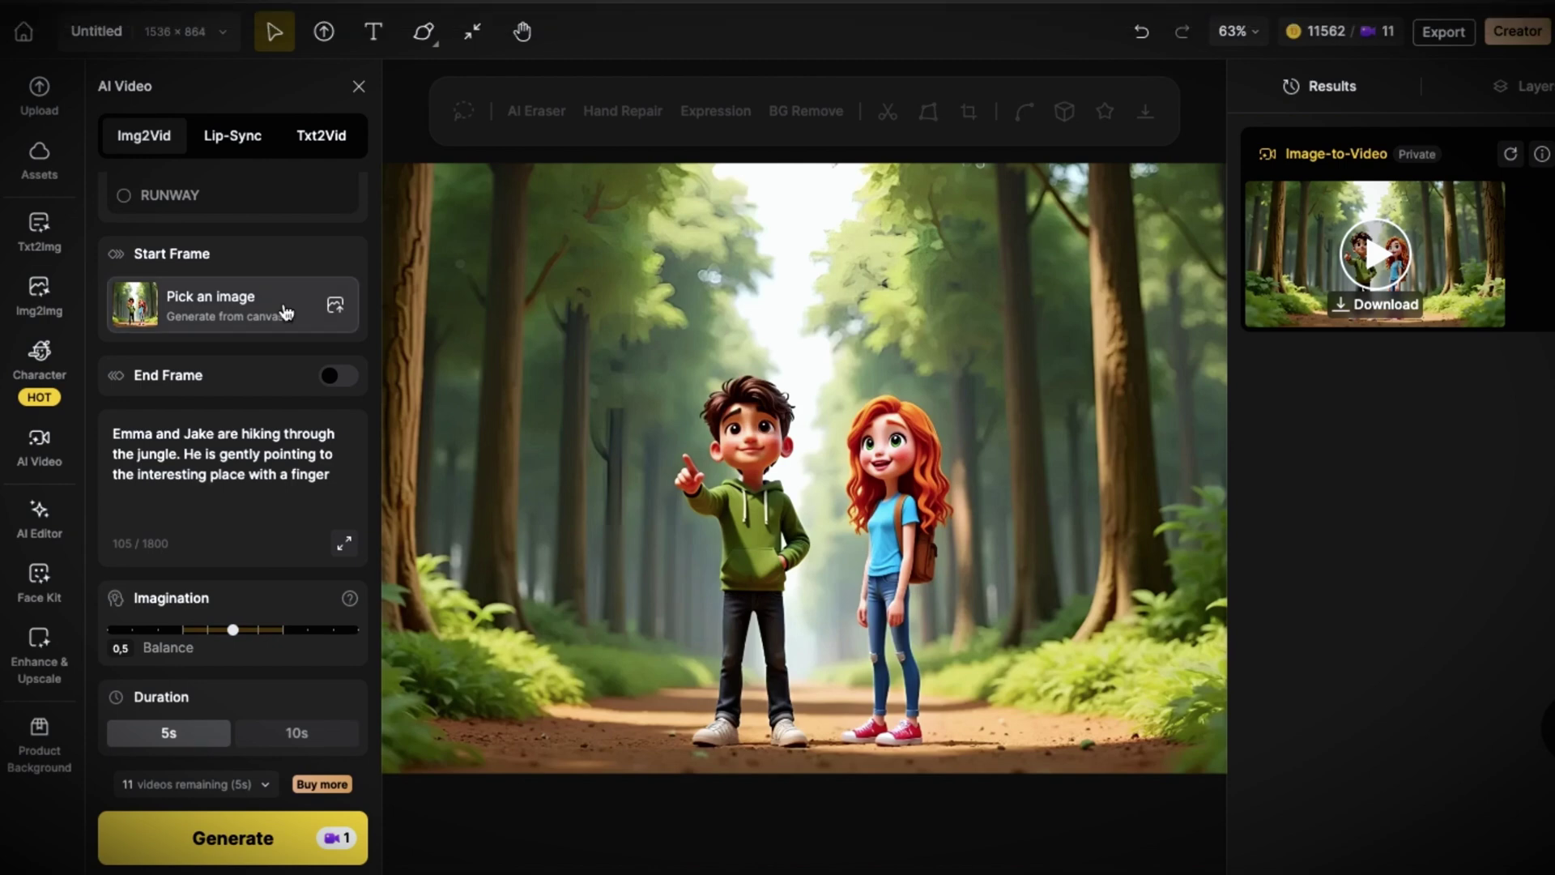
Step: Switch on End Frame and pick an image for it from the canvas
left_click(332, 378)
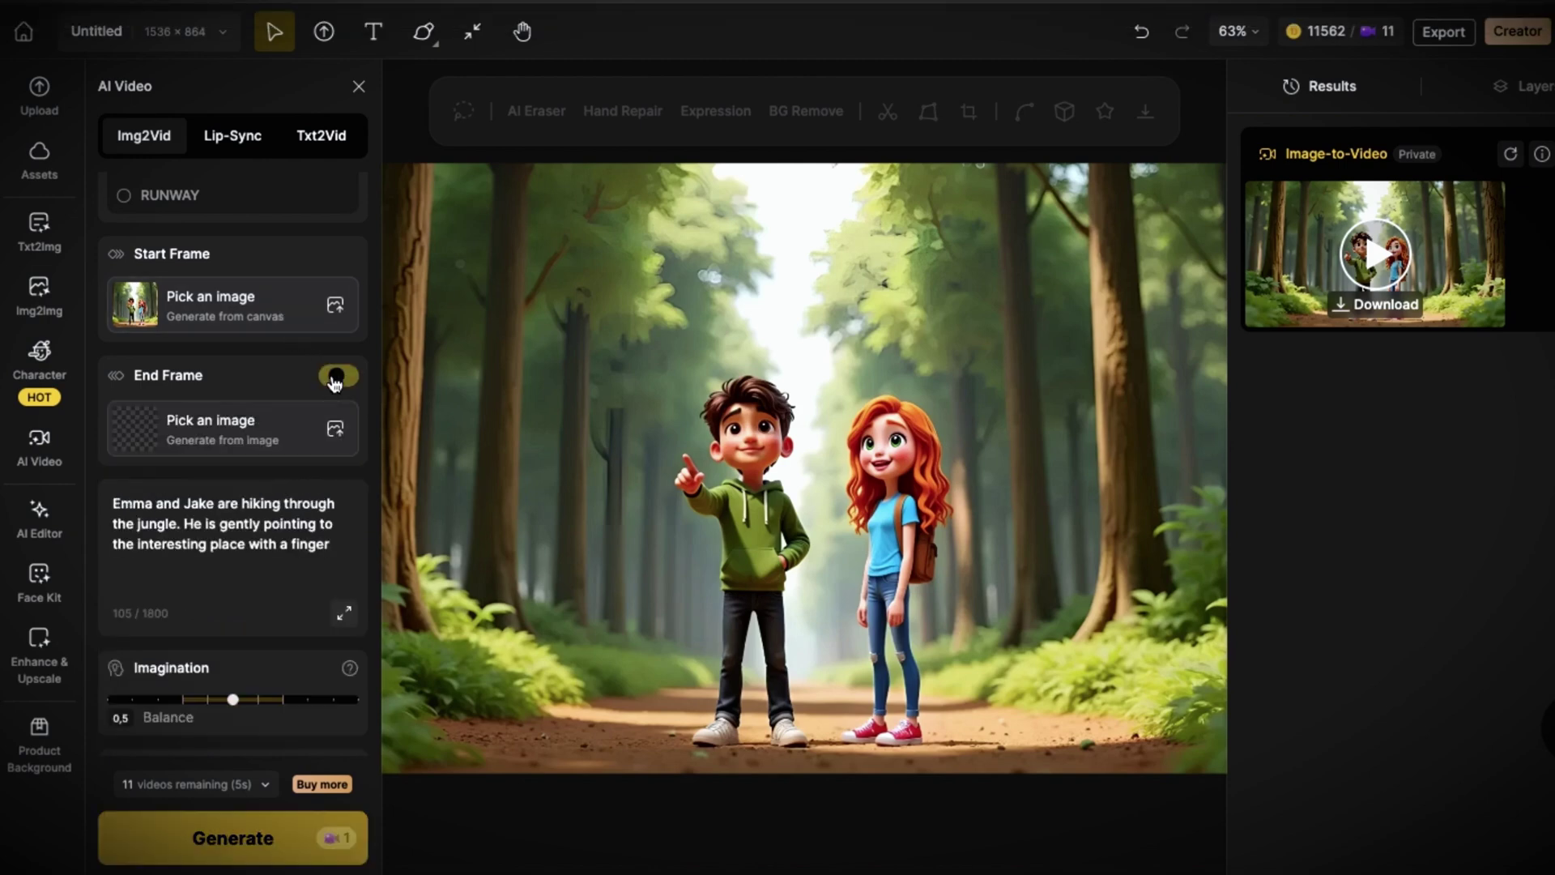
left_click(216, 440)
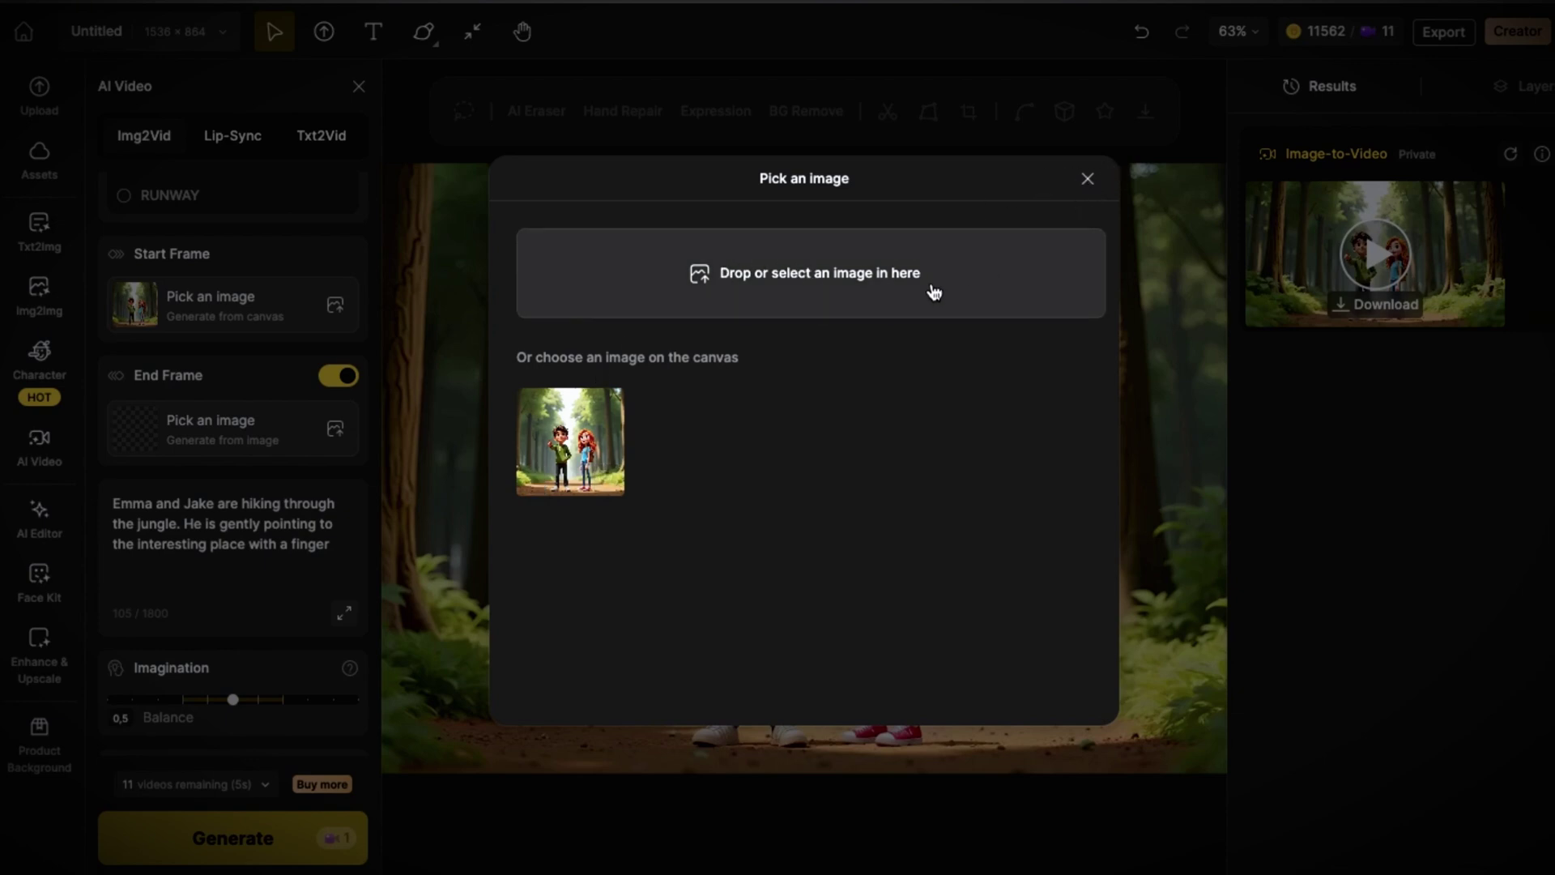
scroll(323, 292, "up", 2)
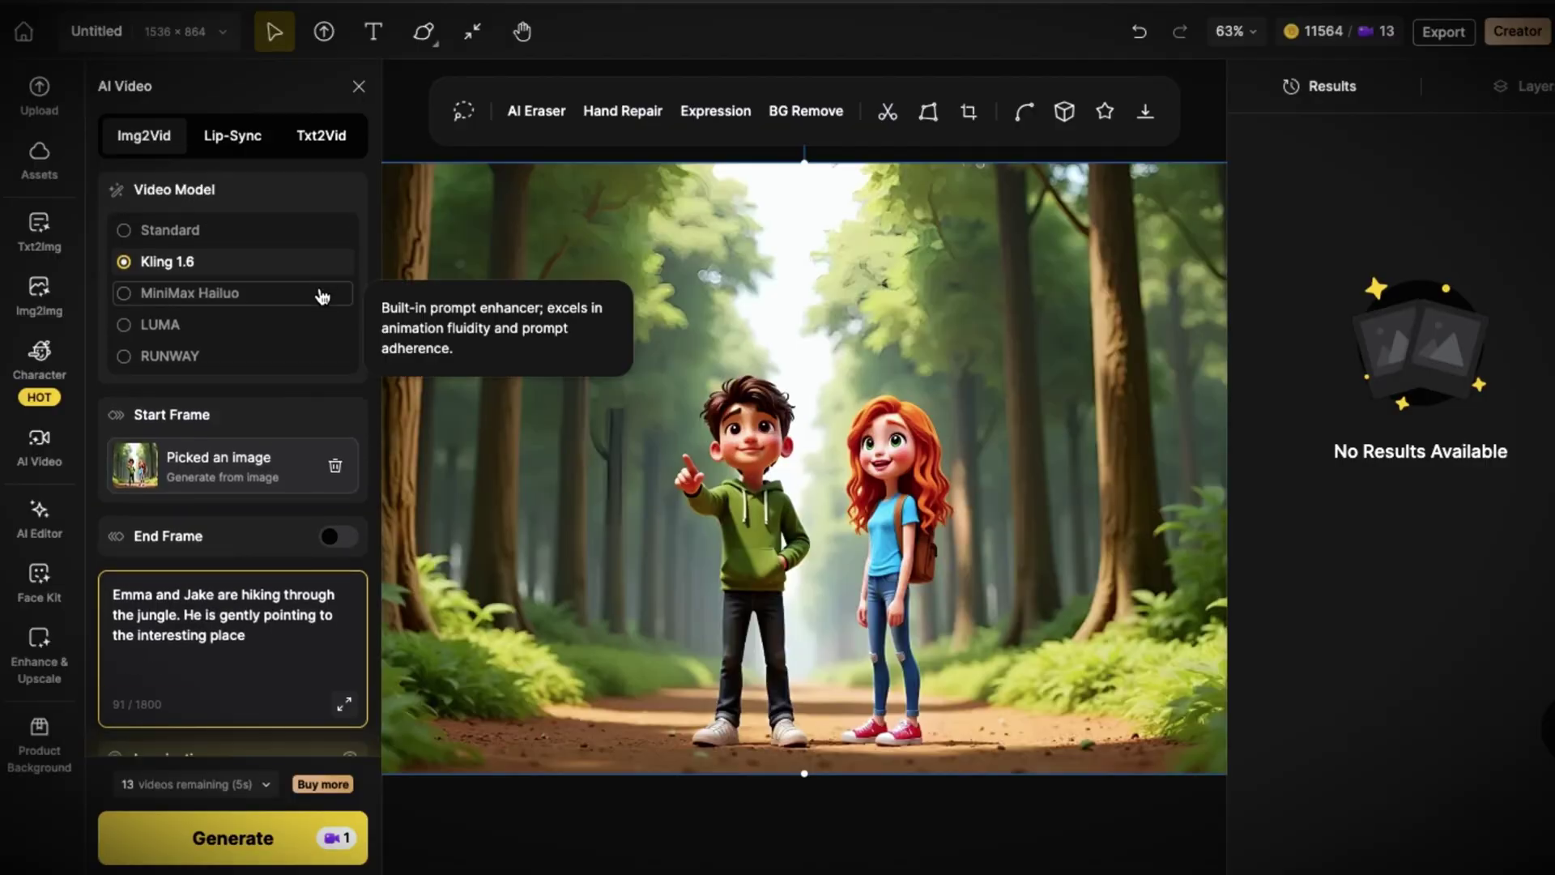
Step: Switch to MiniMax Hailuo with truck-left, push-right and tracking-shot camera moves, then generate
scroll(264, 494, "down", 3)
scroll(264, 490, "up", 3)
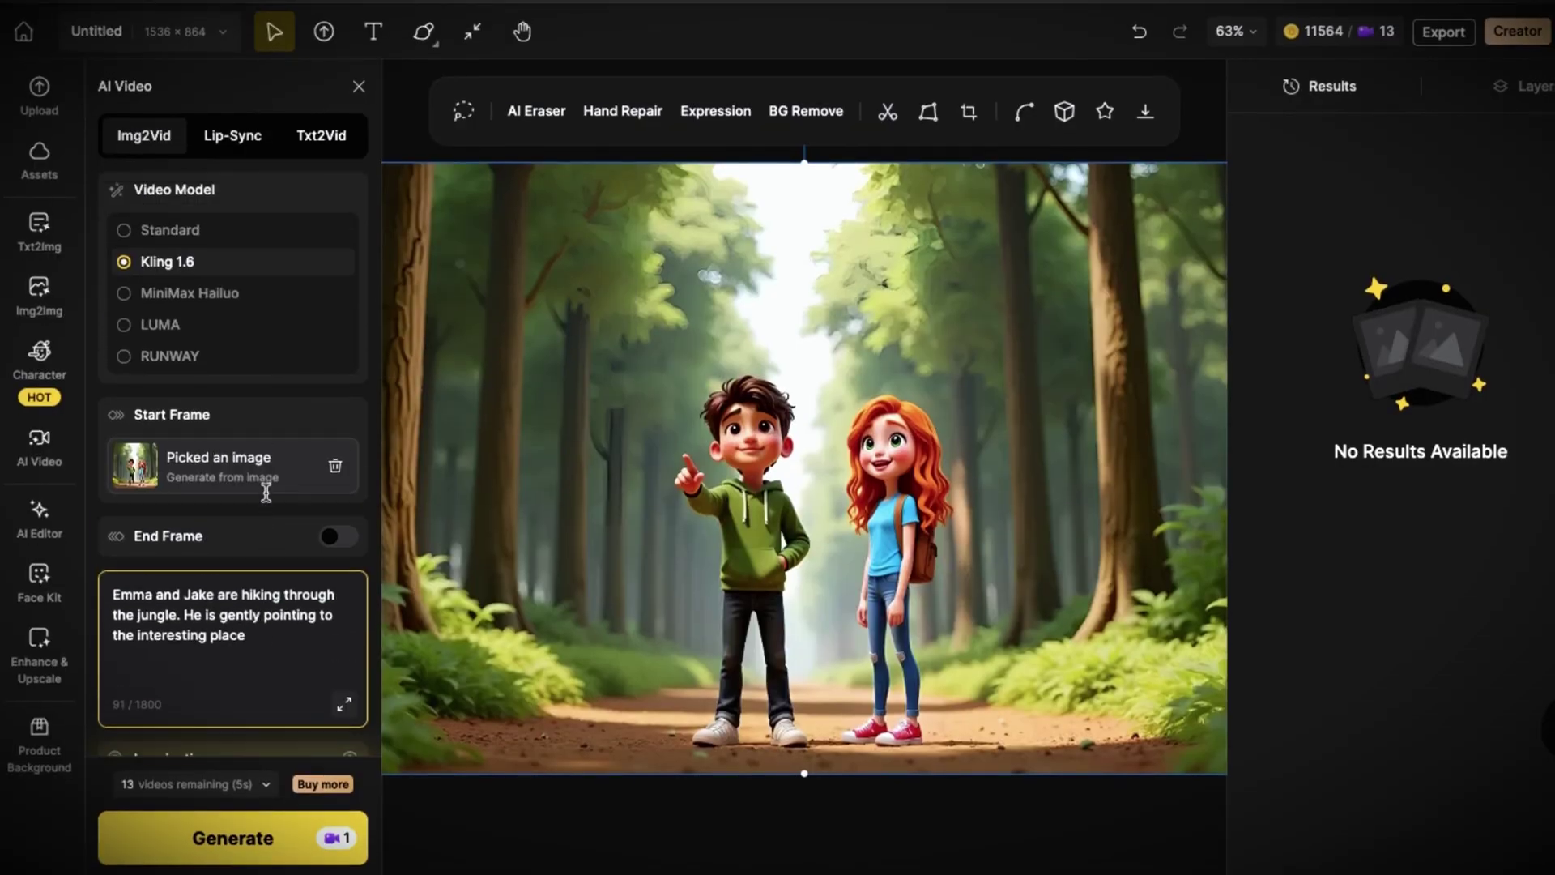
left_click(250, 298)
left_click(262, 719)
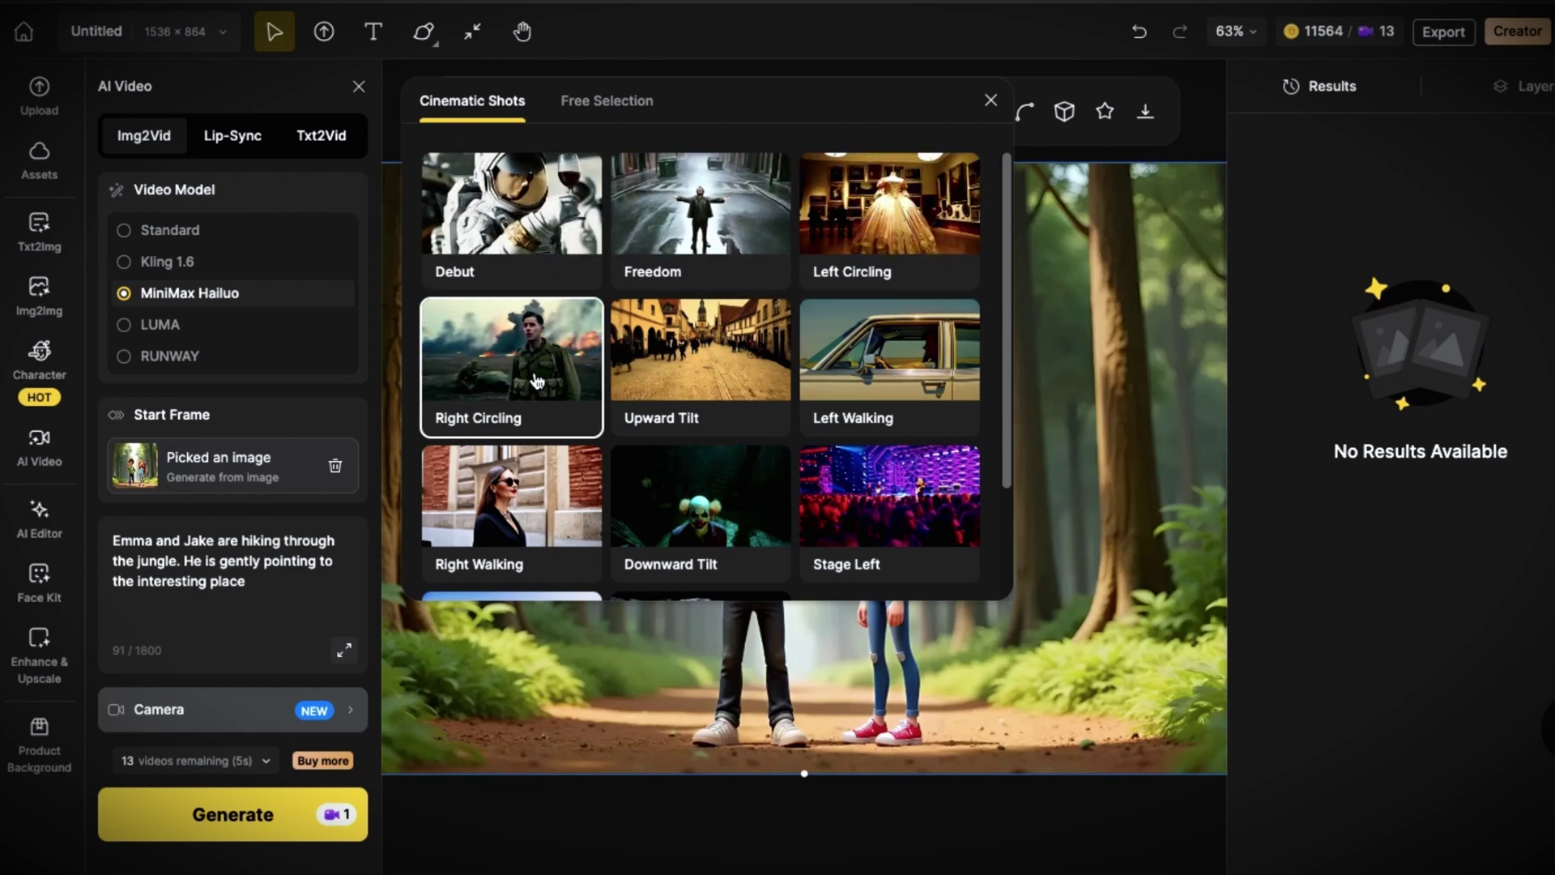
scroll(888, 389, "down", 1)
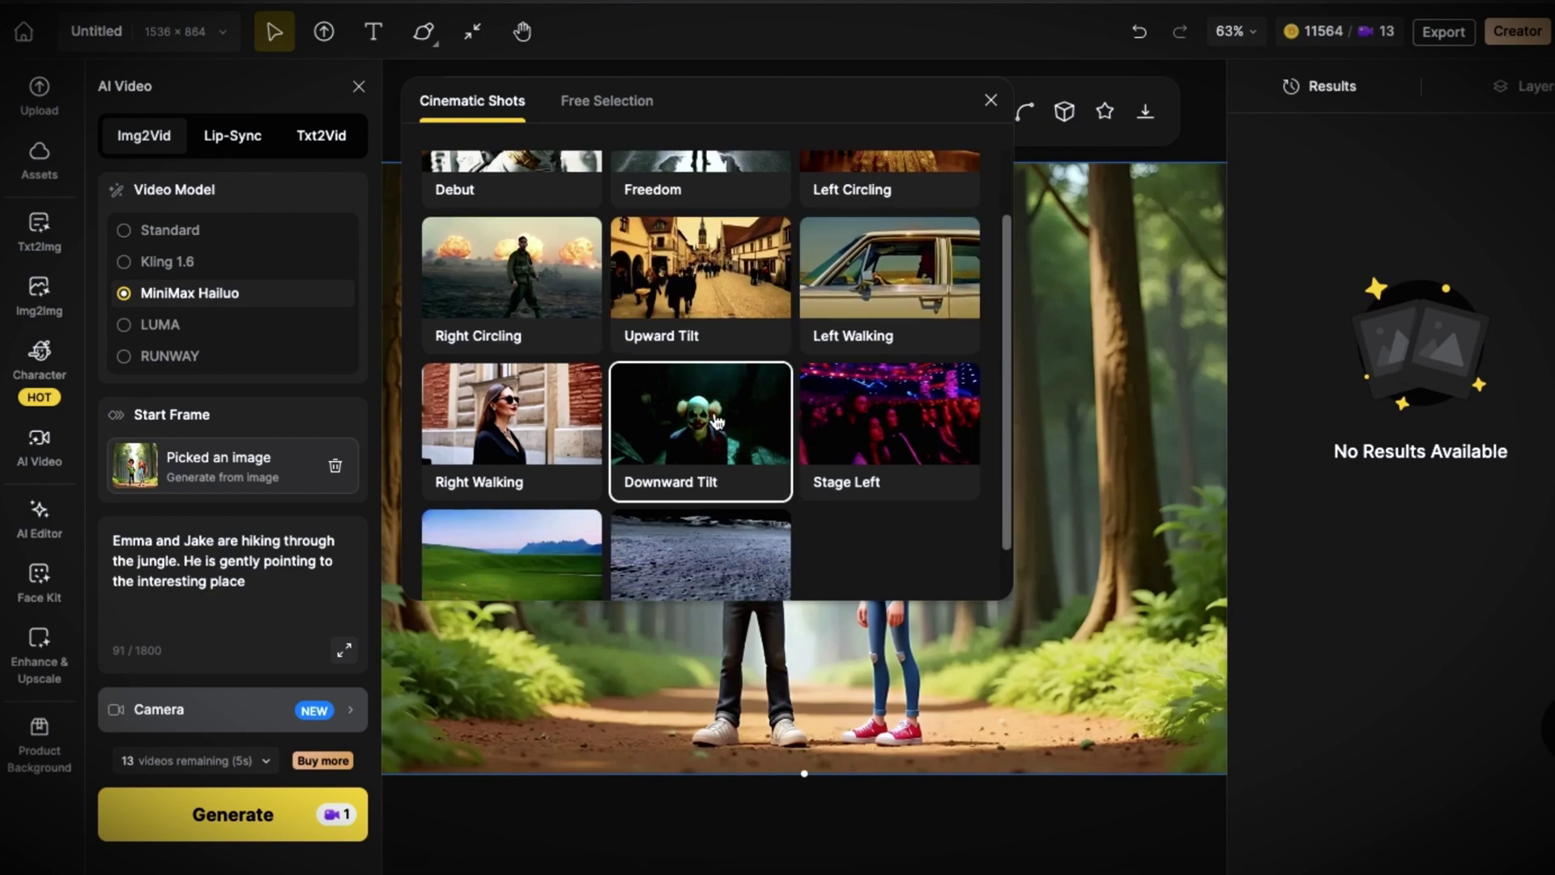
scroll(717, 421, "down", 1)
left_click(640, 109)
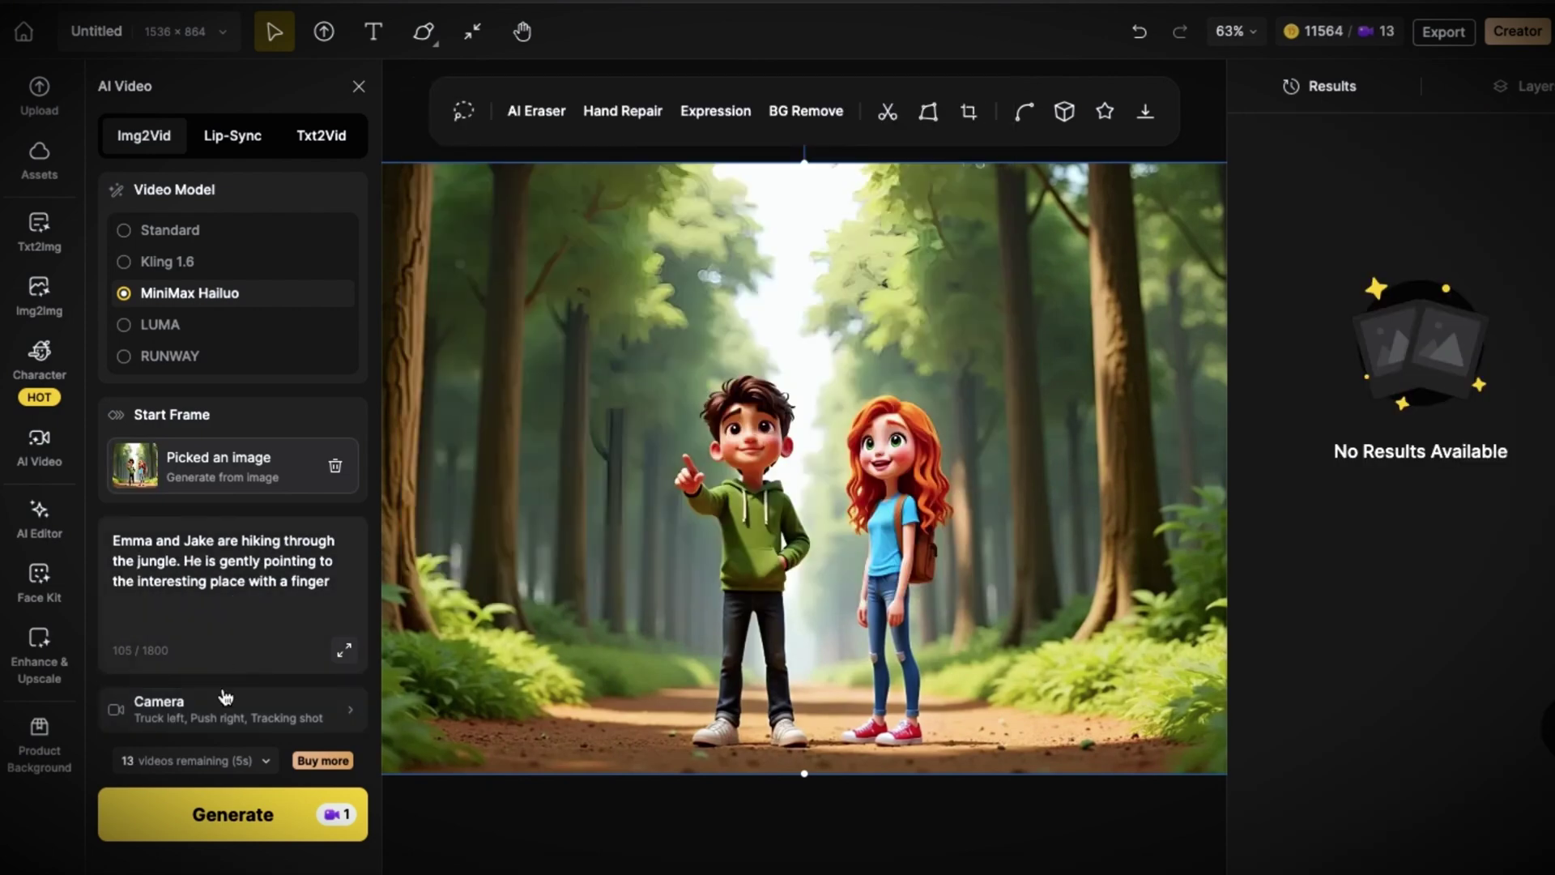
left_click(251, 812)
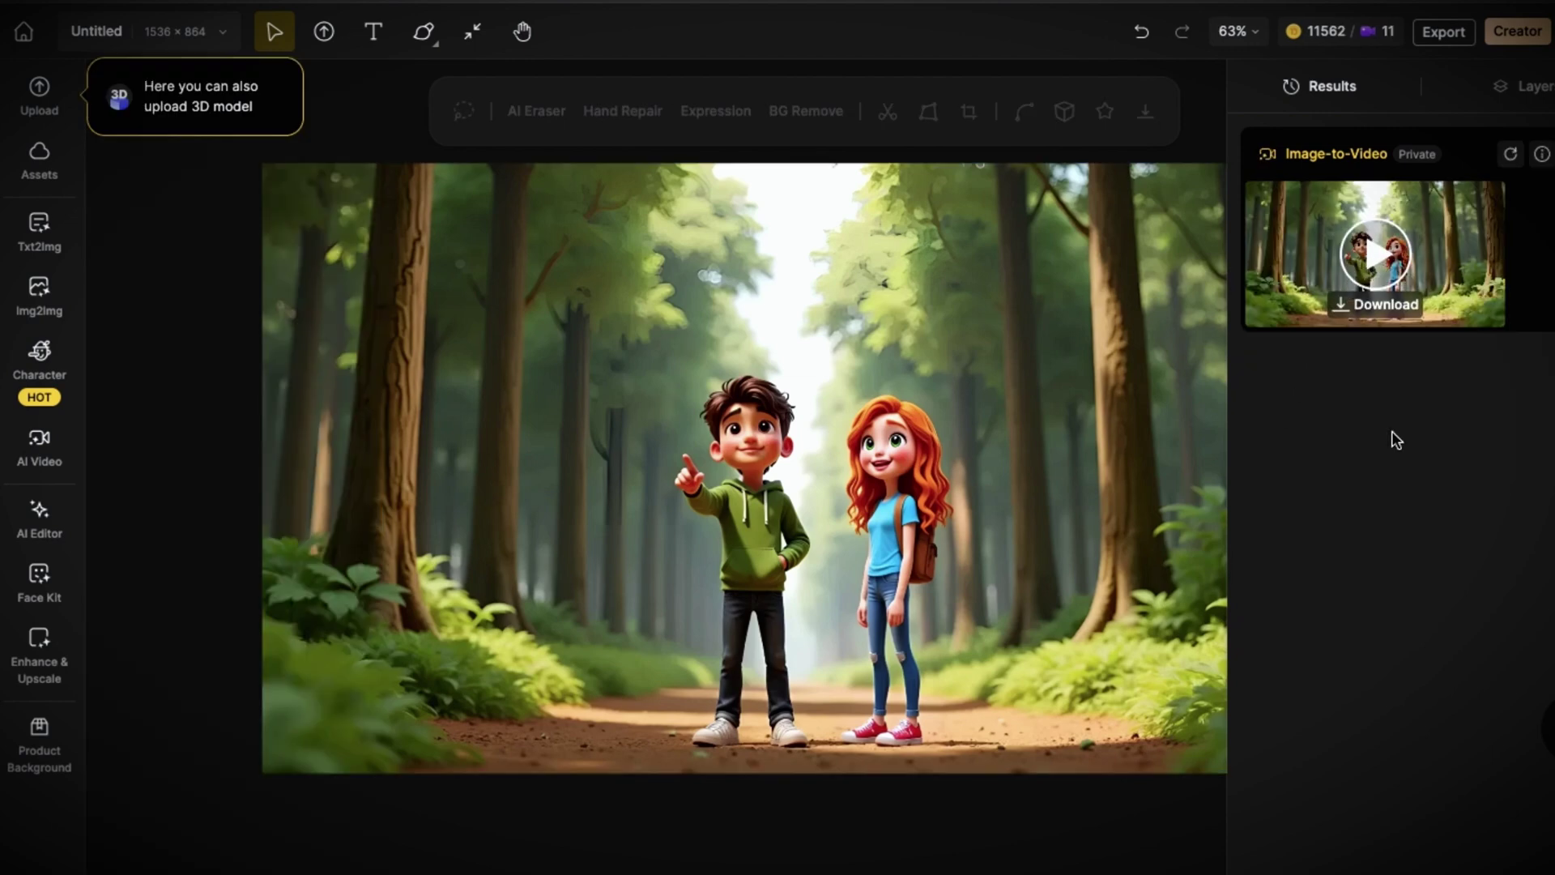
Step: Play the finished jungle hiking clip, close the player, and go back to AI Video
left_click(1395, 266)
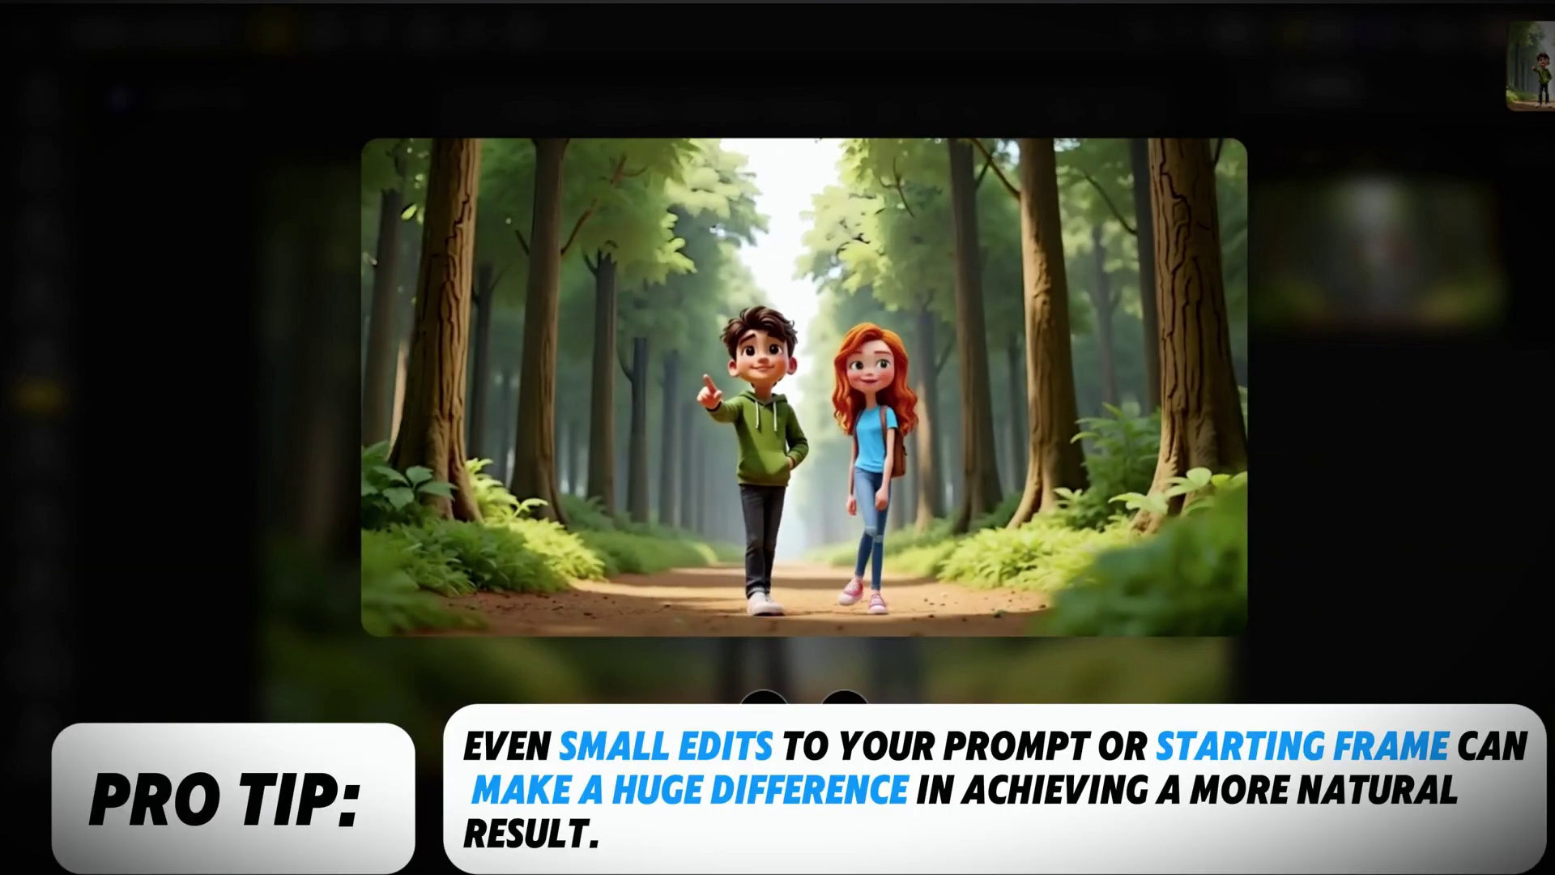
left_click(844, 701)
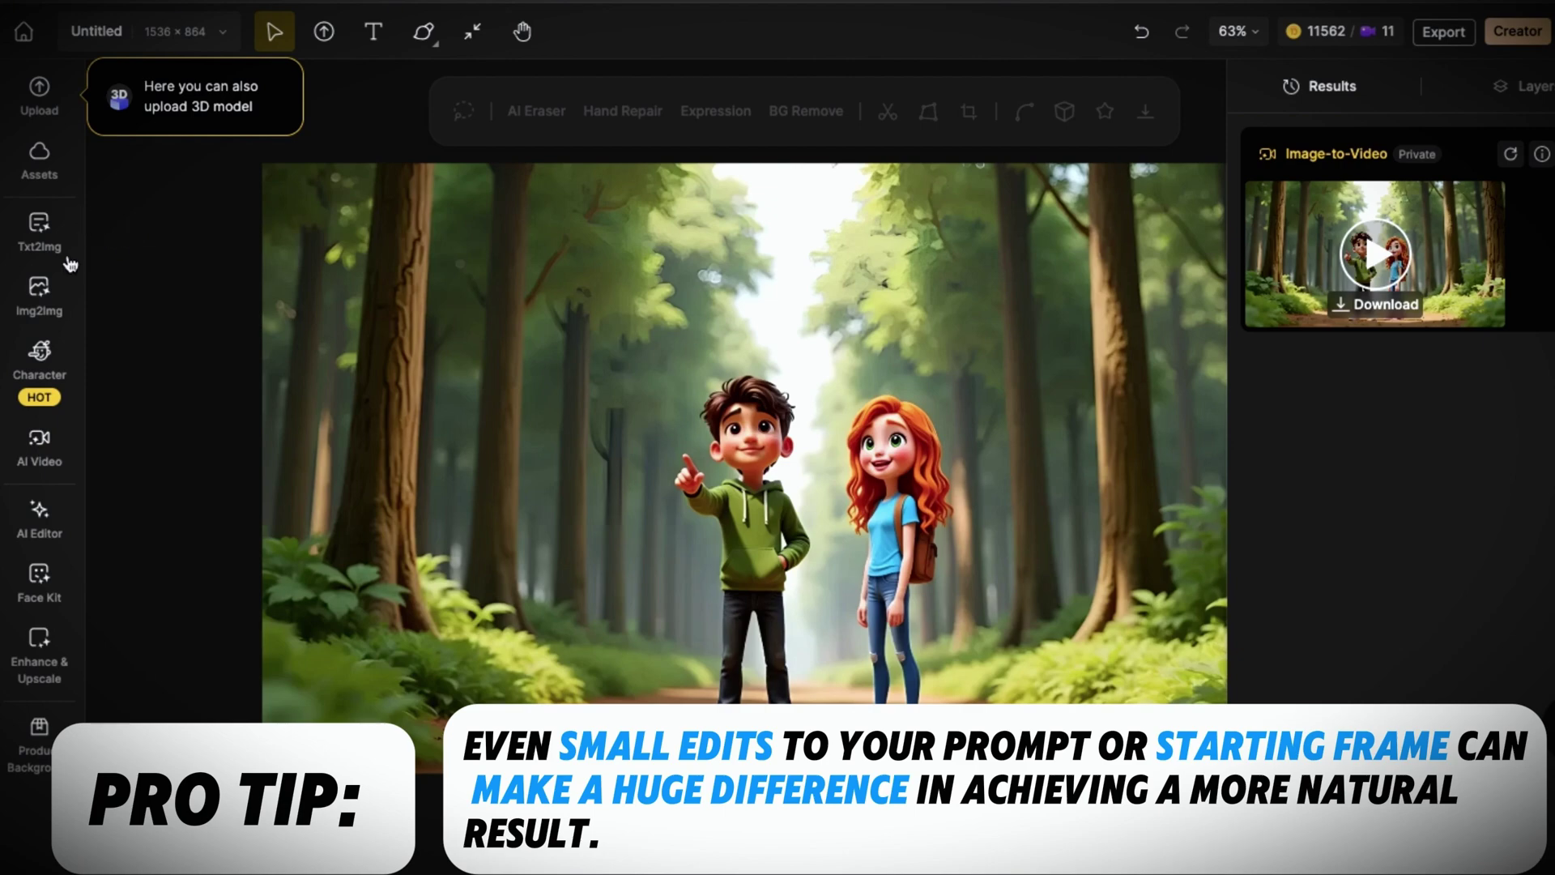
left_click(38, 466)
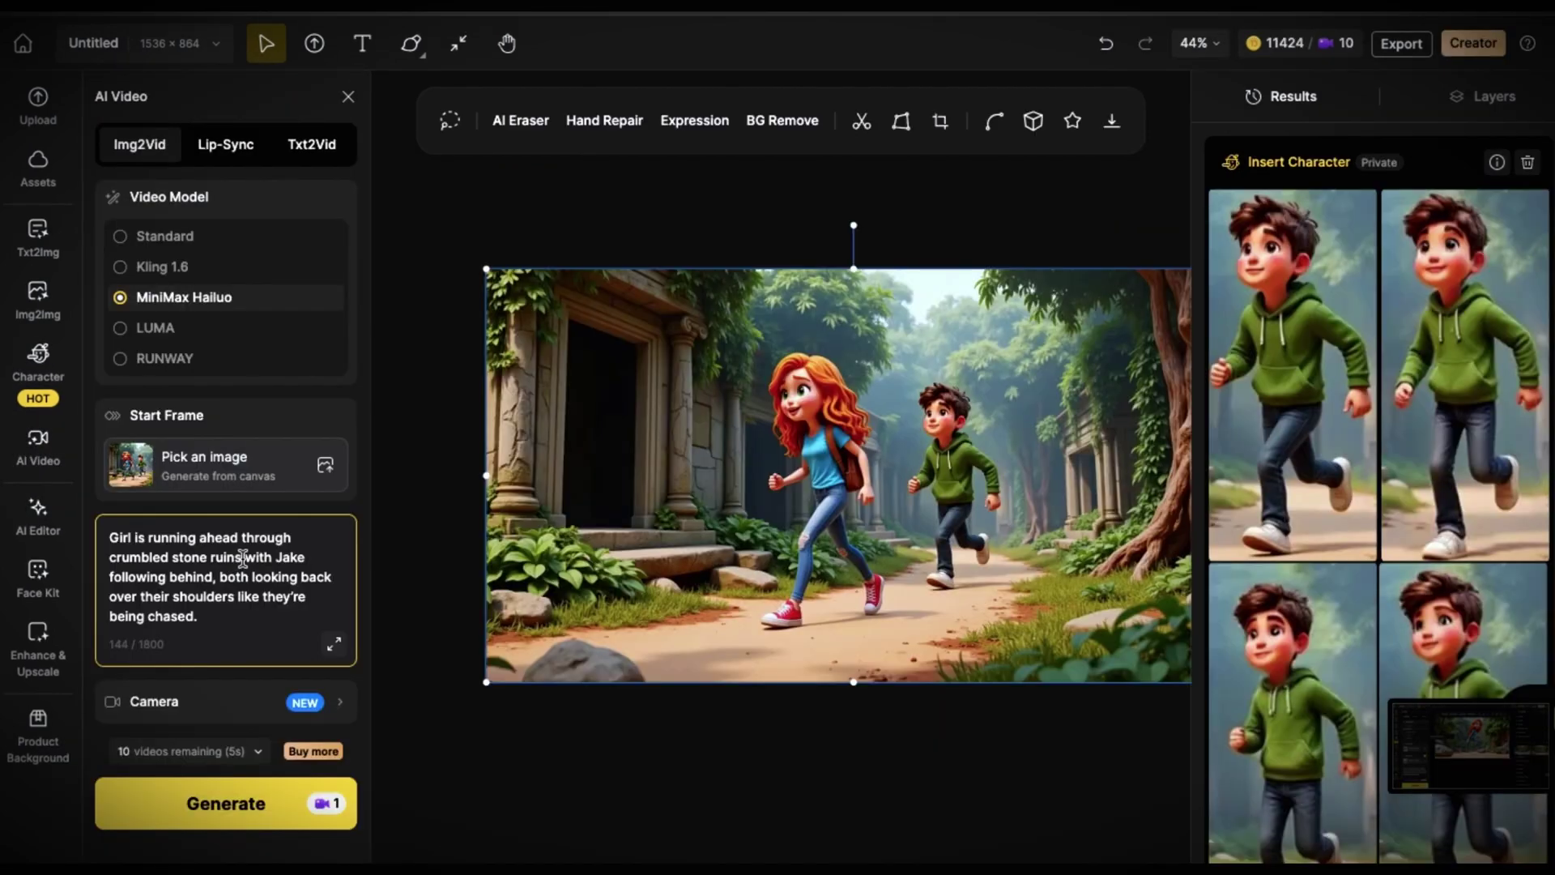
Step: Replace 'Jake' with 'boy' in the ruins prompt, pick a camera preset, and play the resulting clip
double_click(292, 557)
type("boy")
left_click(252, 717)
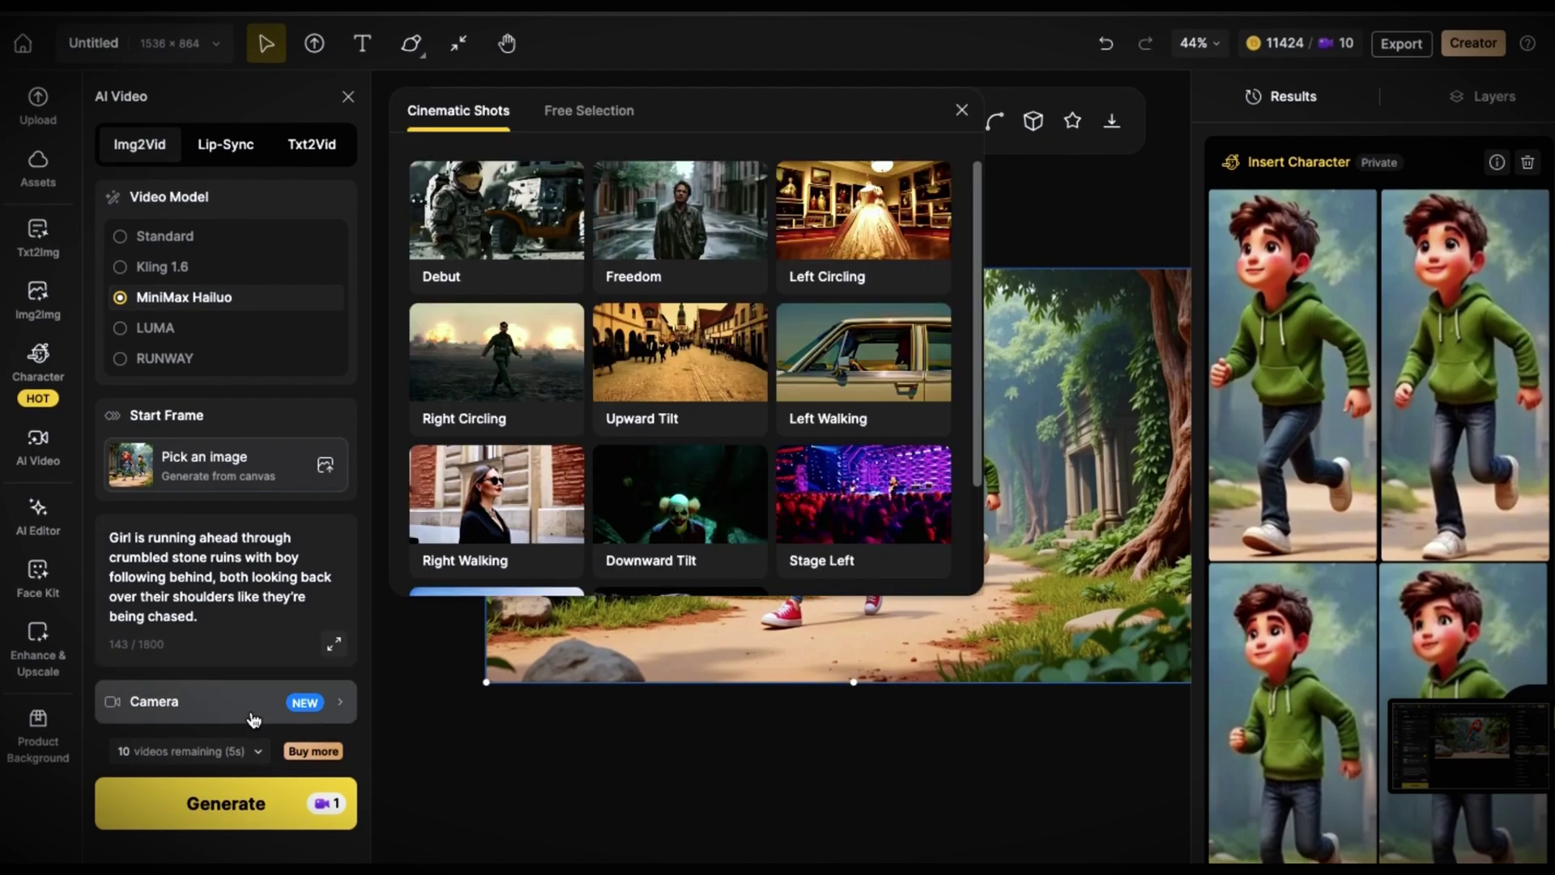
left_click(1337, 251)
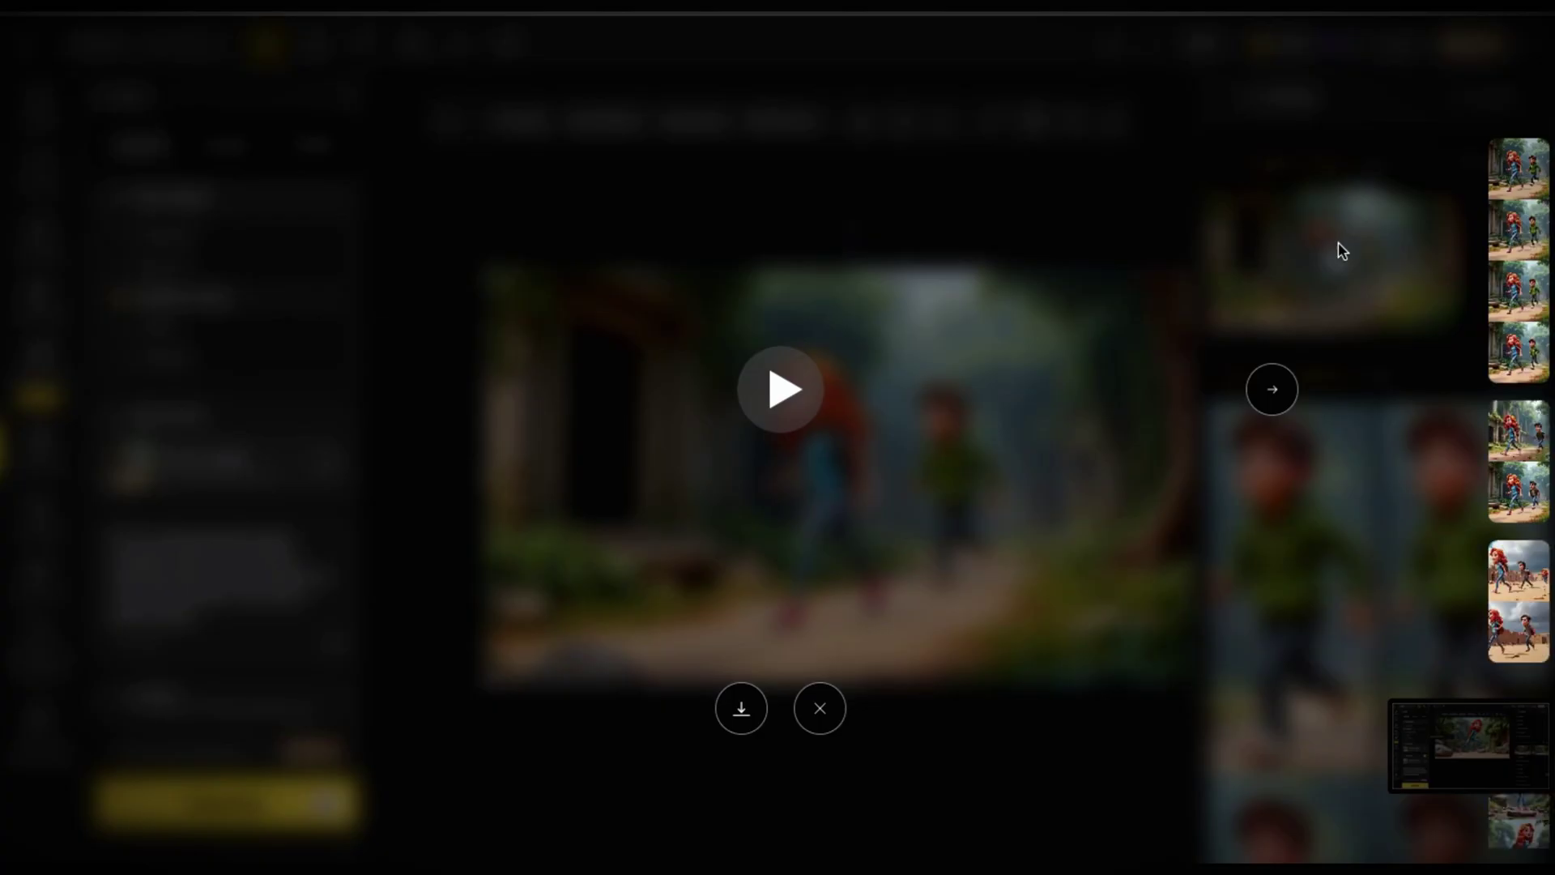